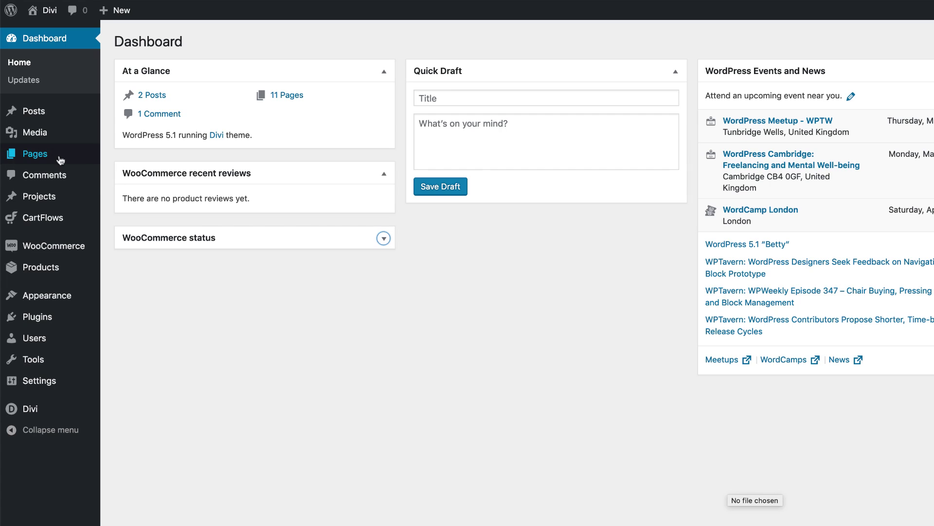
Create a new page titled "Unique Social Media Follow Button" and start building it with the Divi Builder
mouse_move(59, 154)
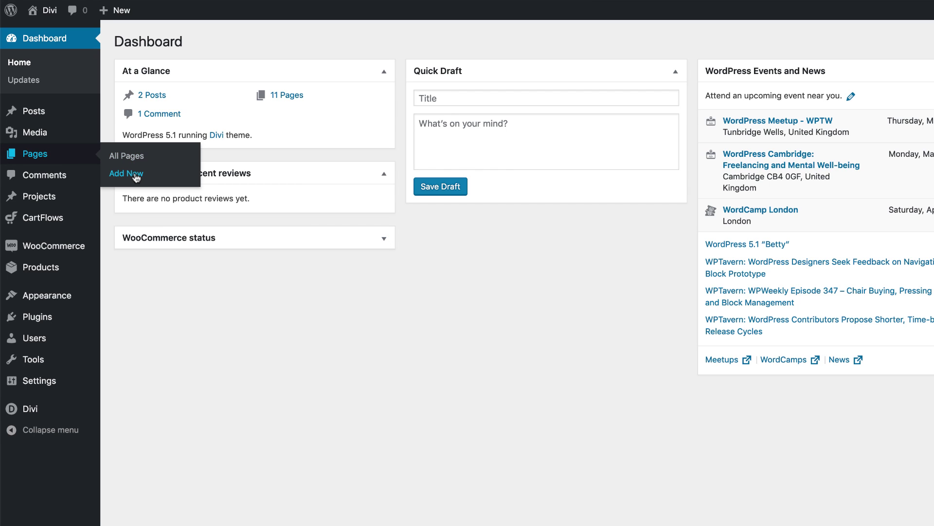
click(136, 174)
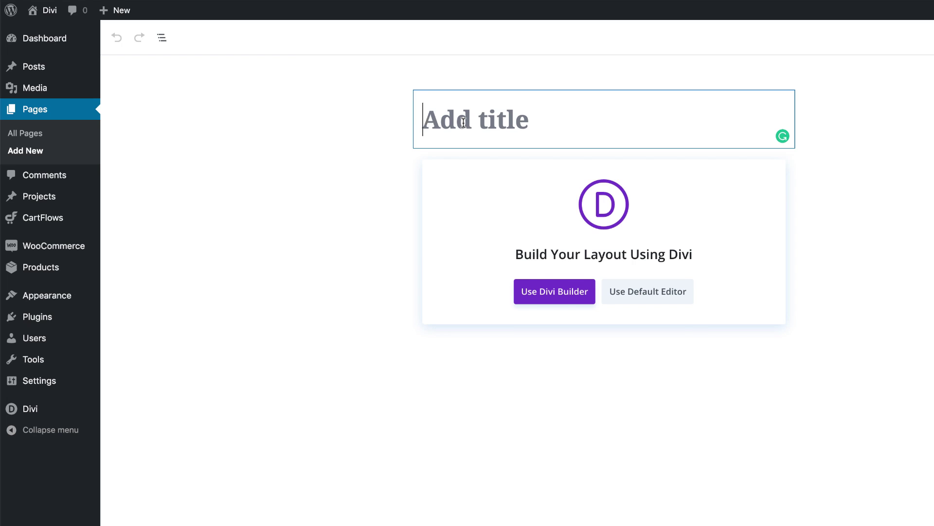
text(Unique Social Media Follow Button)
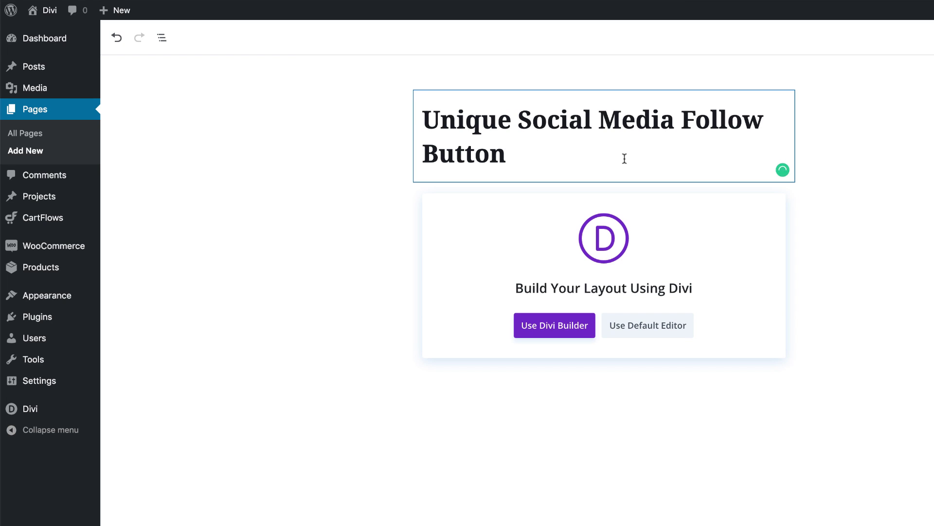
click(559, 329)
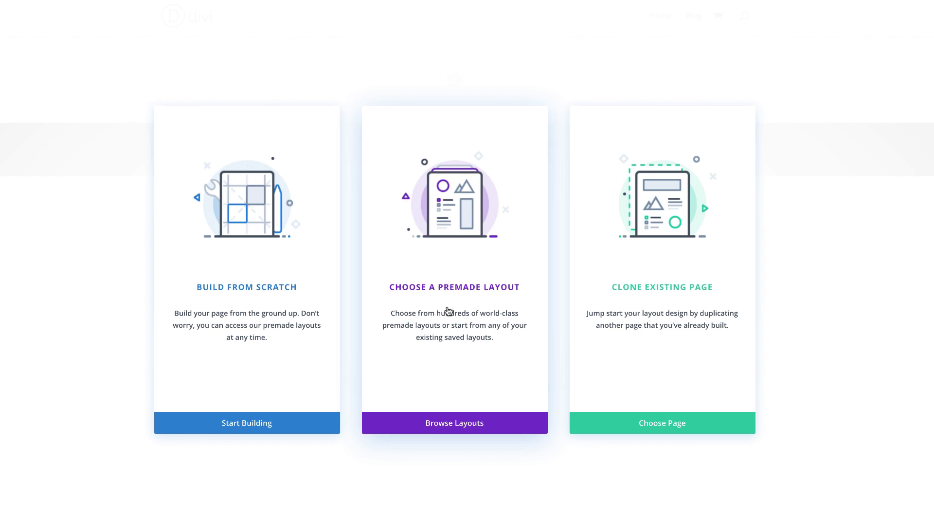
Find the "app developer" premade layouts, load the App Developer Home Page layout and publish the page
click(472, 289)
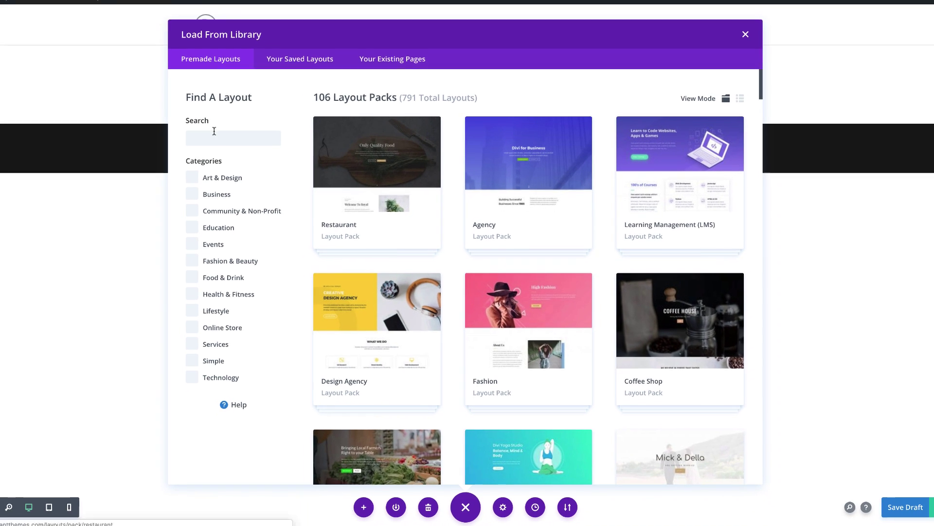
click(225, 140)
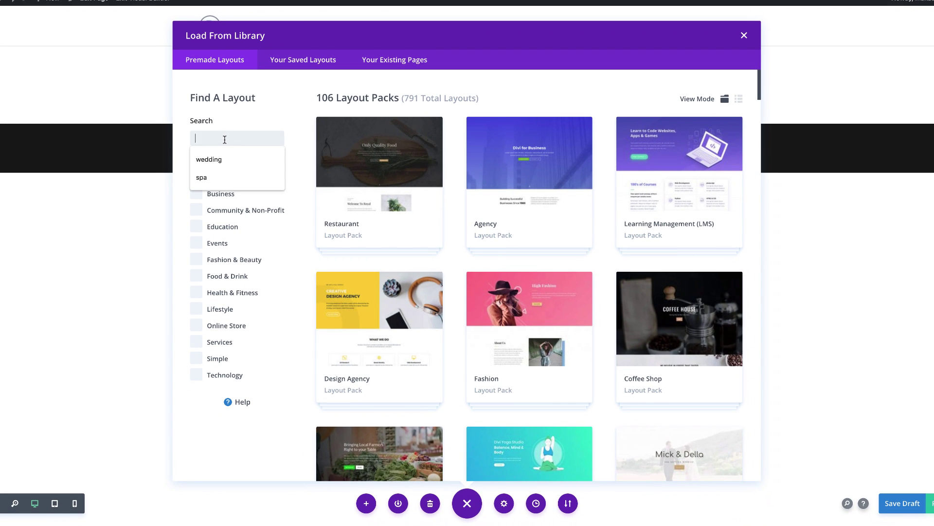
text(app)
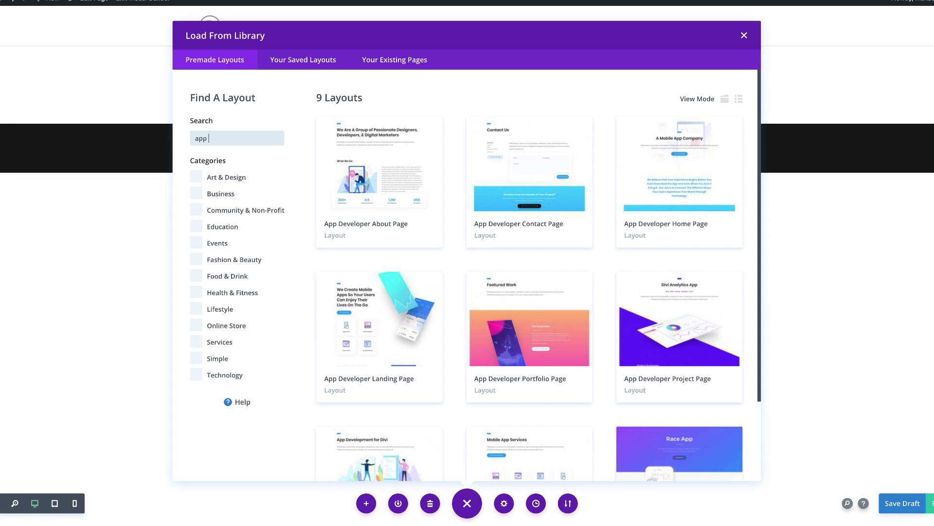
text( devel)
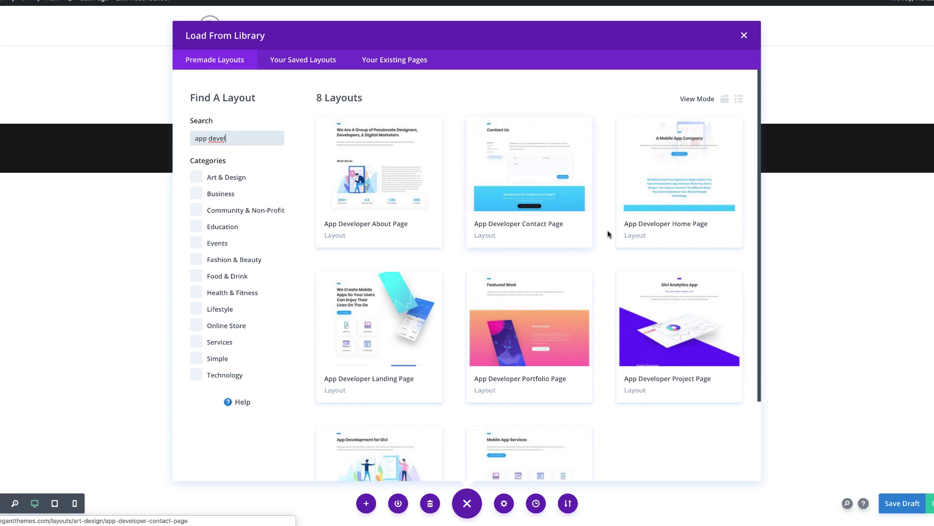
text(oper)
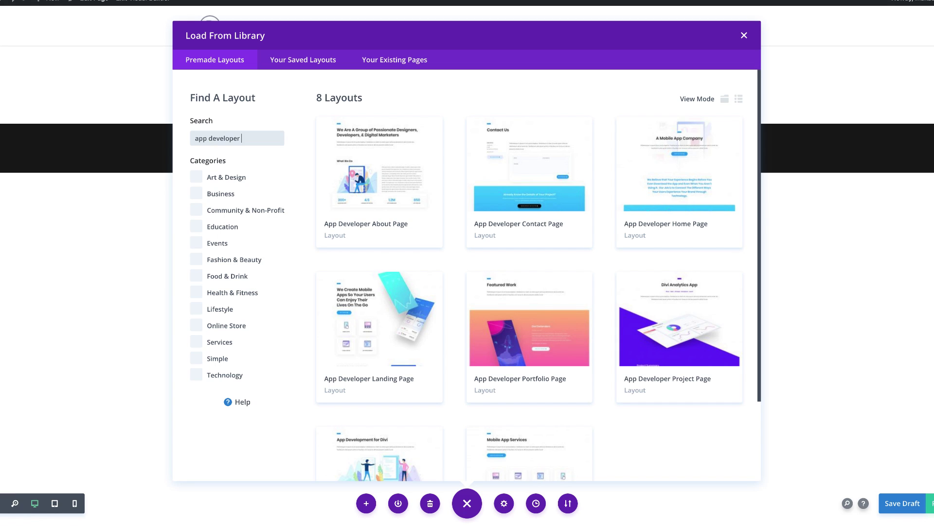
click(706, 176)
click(396, 429)
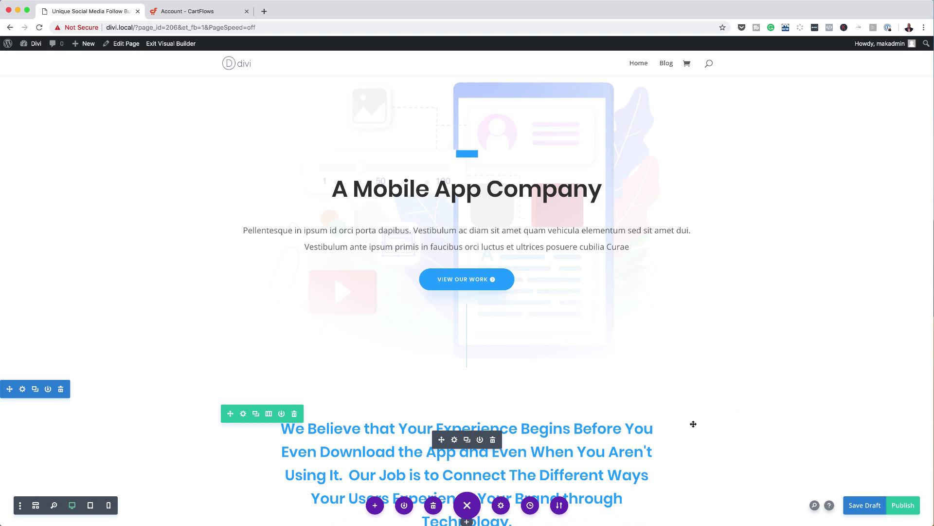
click(904, 505)
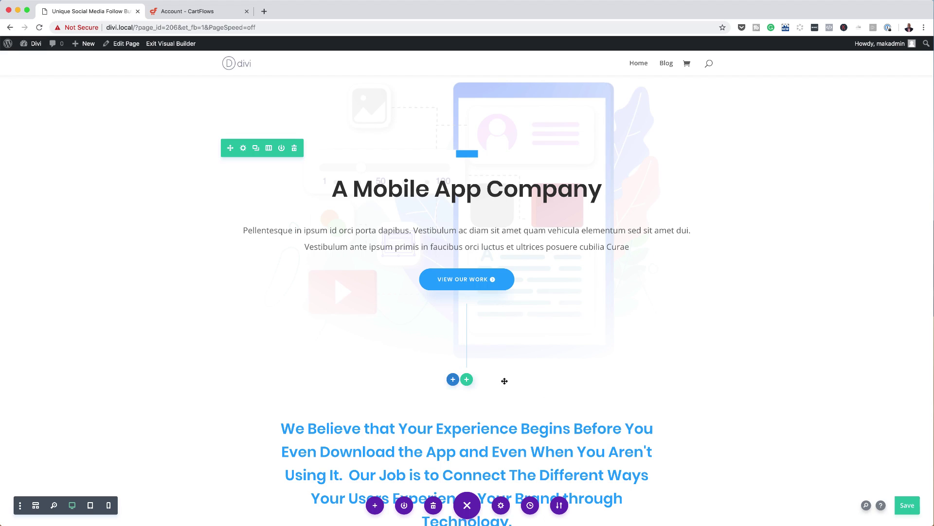
Delete every section above the social media icons, from the "A Mobile App Company" hero through "Have a Project in Mind?"
scroll(551, 394, down, 10)
scroll(550, 394, up, 9)
scroll(550, 394, up, 3)
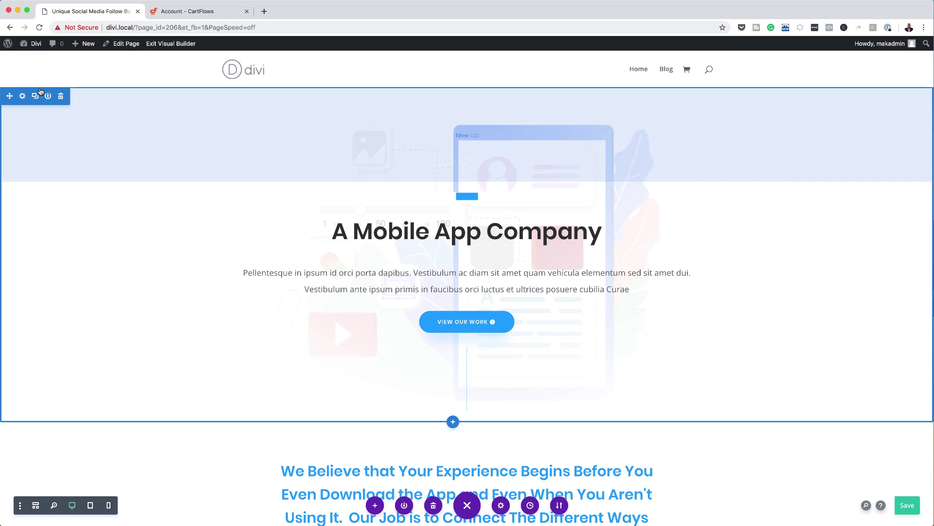
click(60, 98)
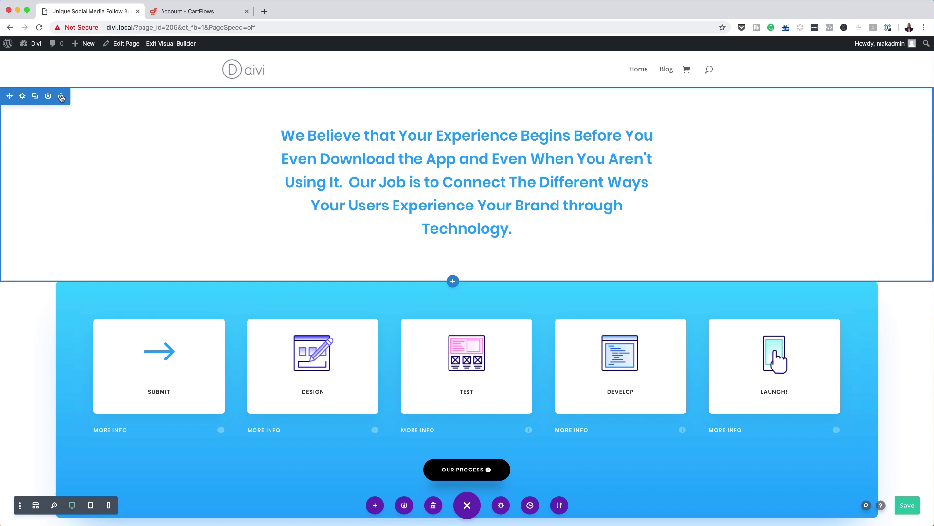
click(62, 96)
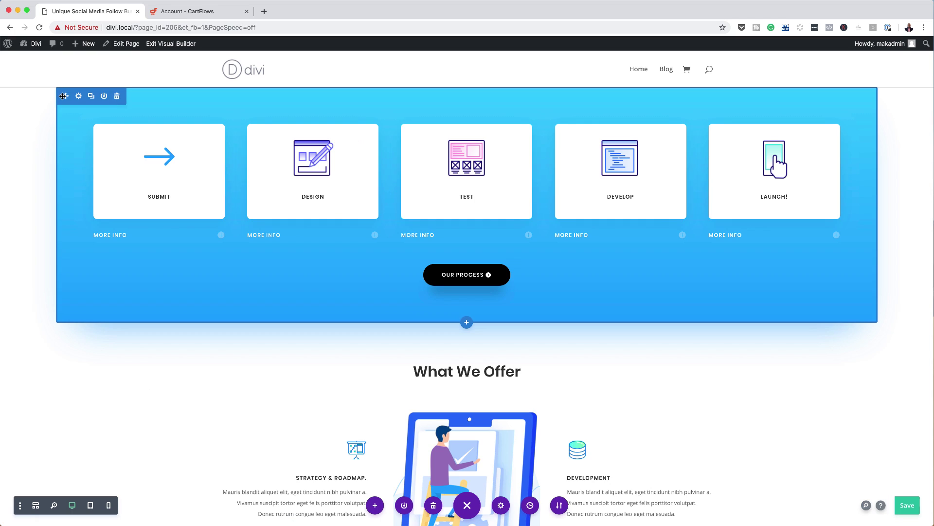
click(117, 97)
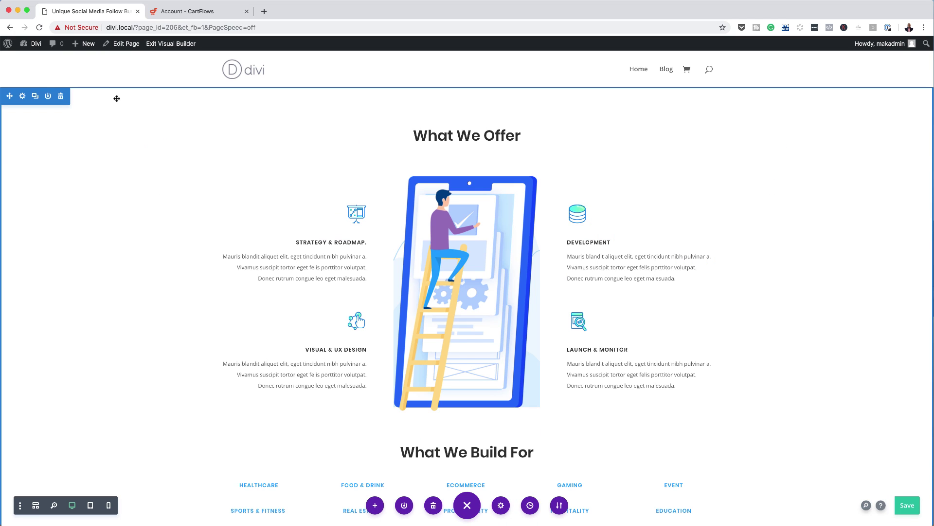
click(62, 97)
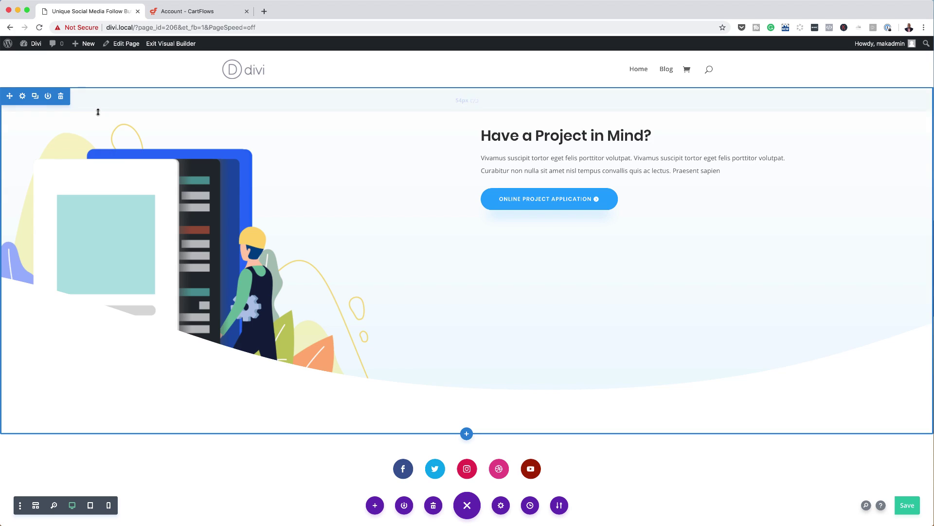
click(61, 96)
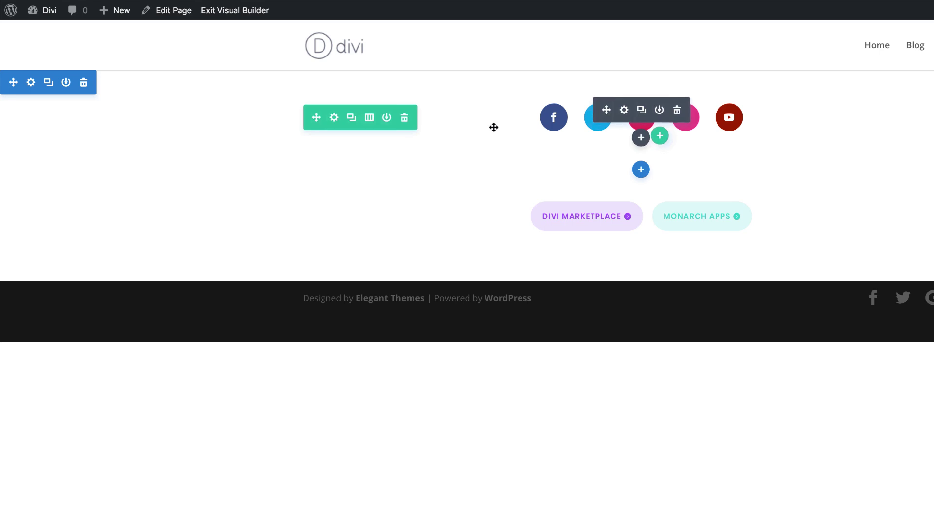
Save the social icons section to the library as "social media" and delete the section with the two buttons below it
click(67, 83)
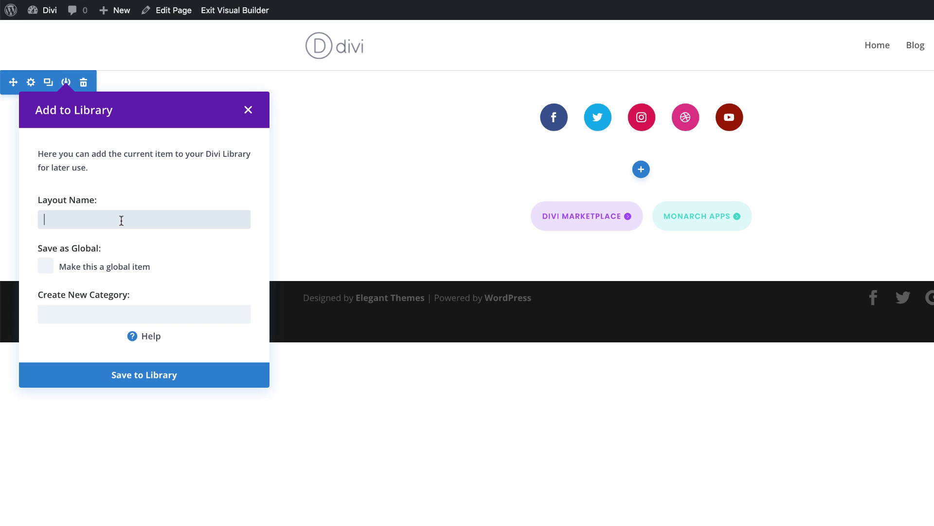
click(121, 220)
text(social media)
click(156, 375)
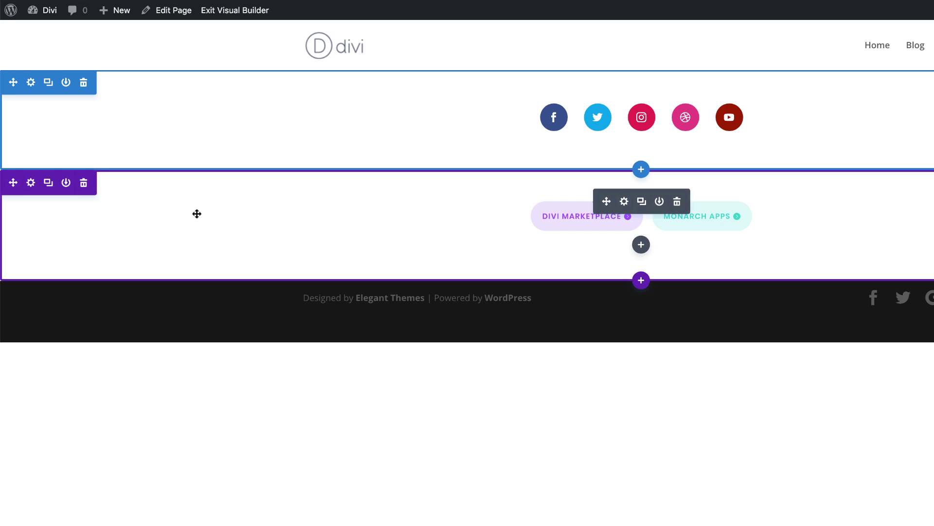
click(83, 183)
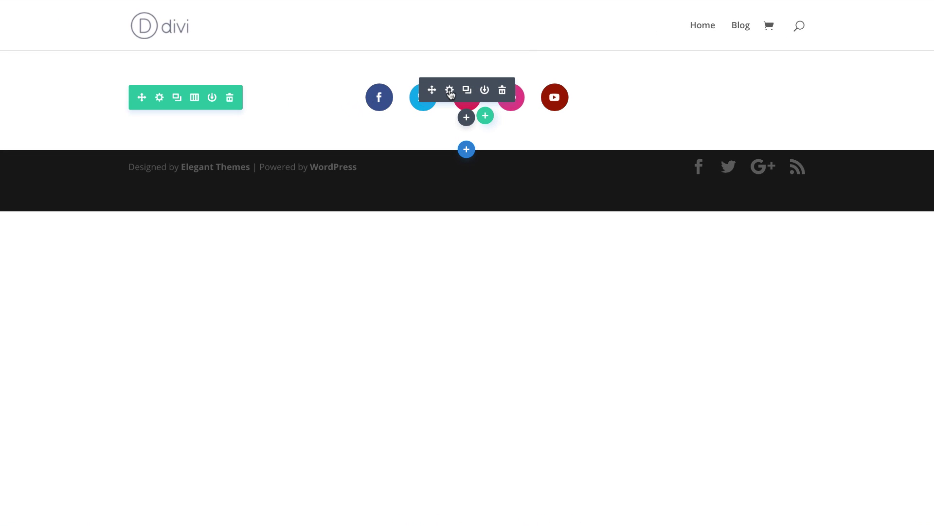
Open the Facebook network's background settings in the Social Media Follow module and select its colour code #3b5998 for copying
click(449, 90)
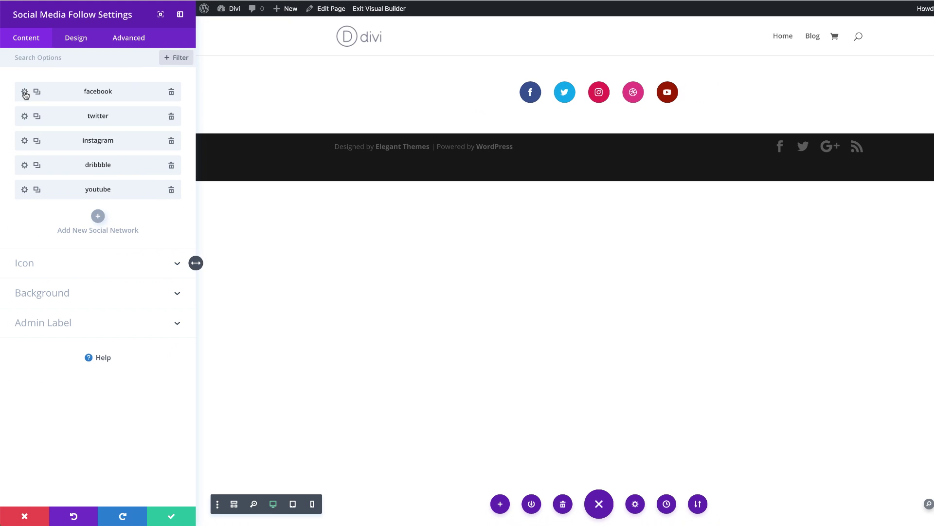
click(25, 92)
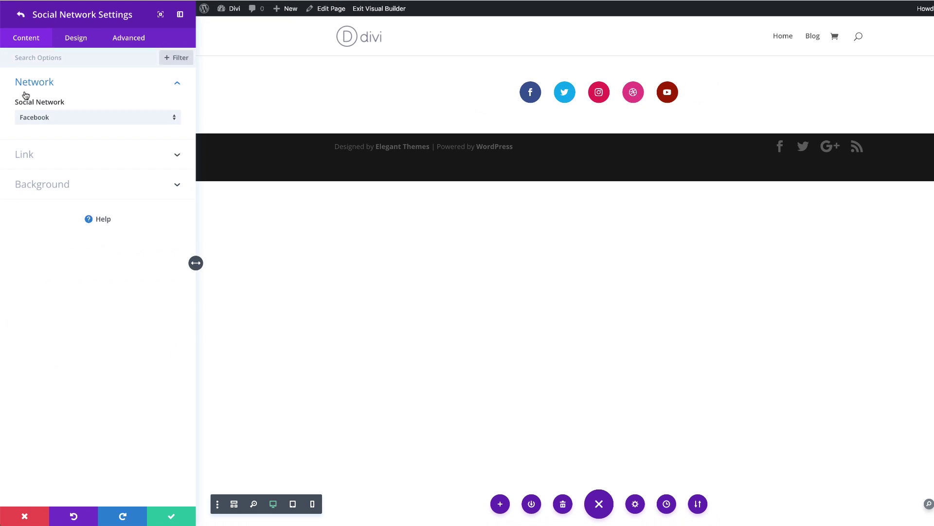
click(67, 184)
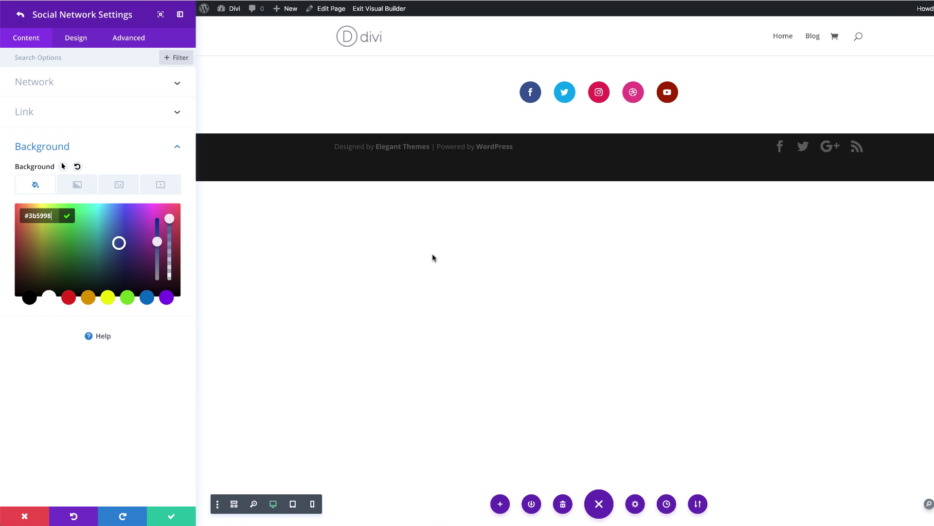
drag(32, 216, 50, 215)
Apply the first box shadow preset to the Facebook icon and set the shadow's vertical position to 0px
click(76, 39)
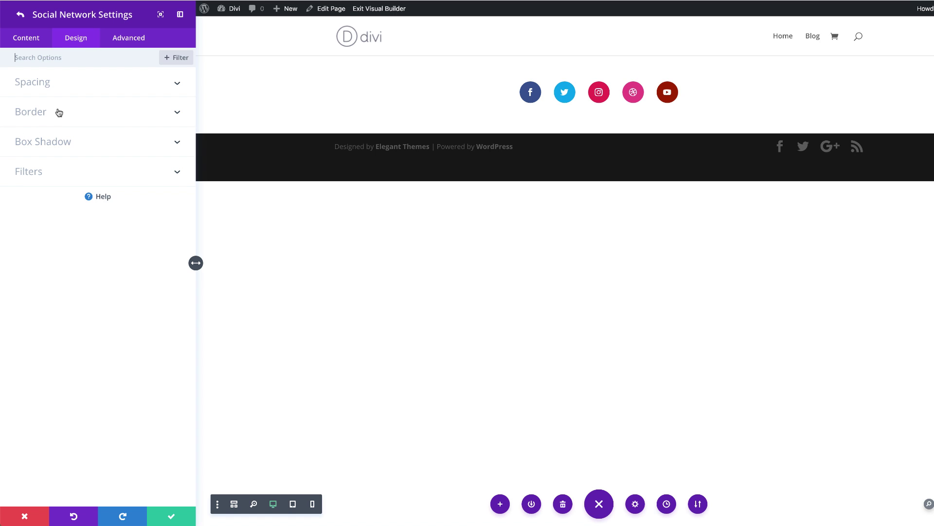
click(62, 143)
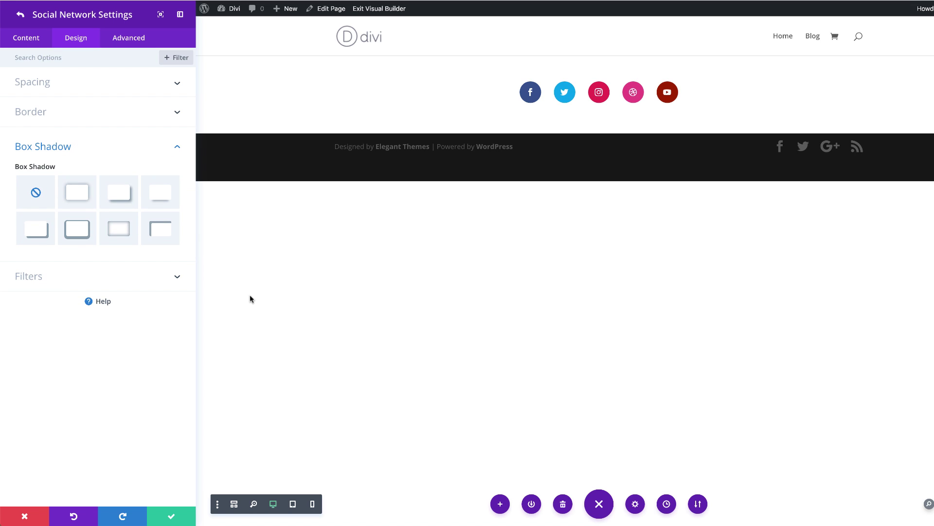
click(82, 195)
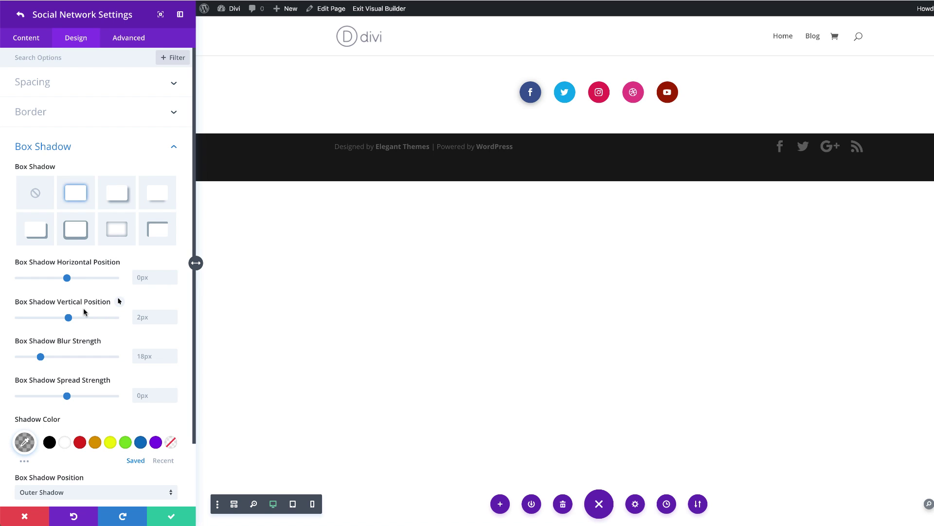
click(145, 318)
text(0)
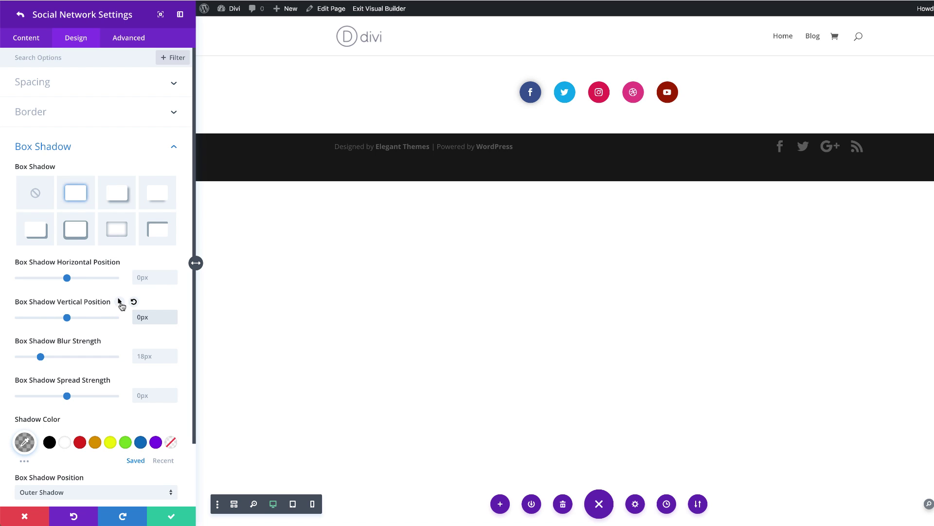
Enable a hover value for the shadow's vertical position, set it to -46px and compare the default and hover states
click(119, 301)
click(146, 320)
click(147, 347)
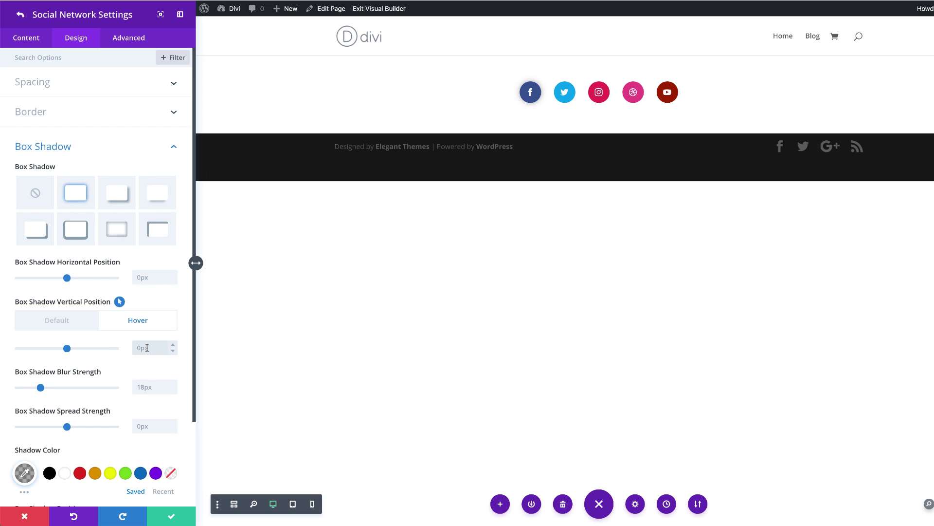
text(-46)
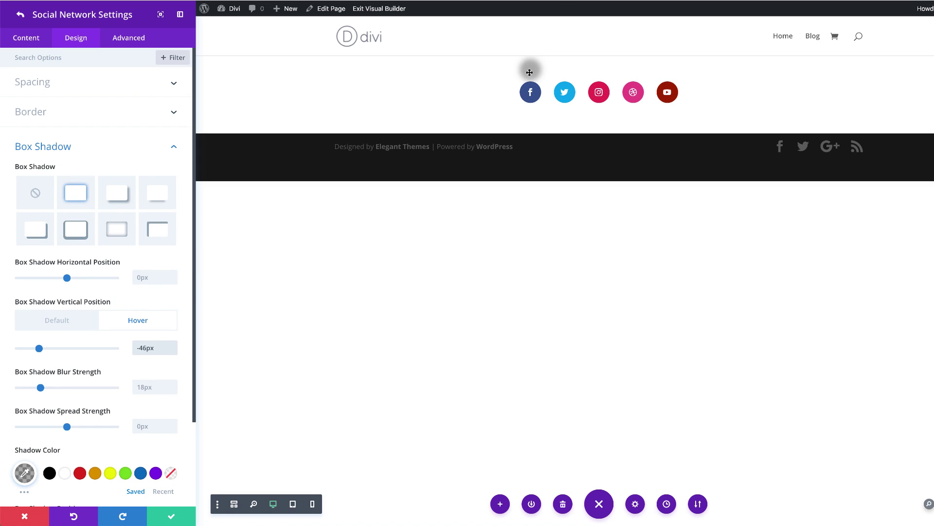
click(80, 325)
click(132, 321)
click(77, 327)
click(136, 321)
Enable hover values for the box shadow spread strength and set its default spread to 5px
scroll(125, 248, down, 3)
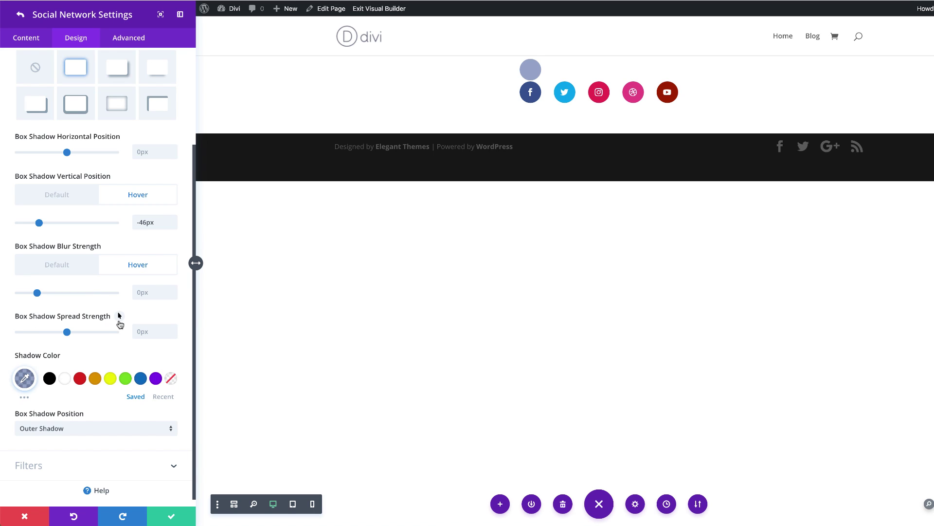
click(140, 331)
click(120, 317)
click(63, 335)
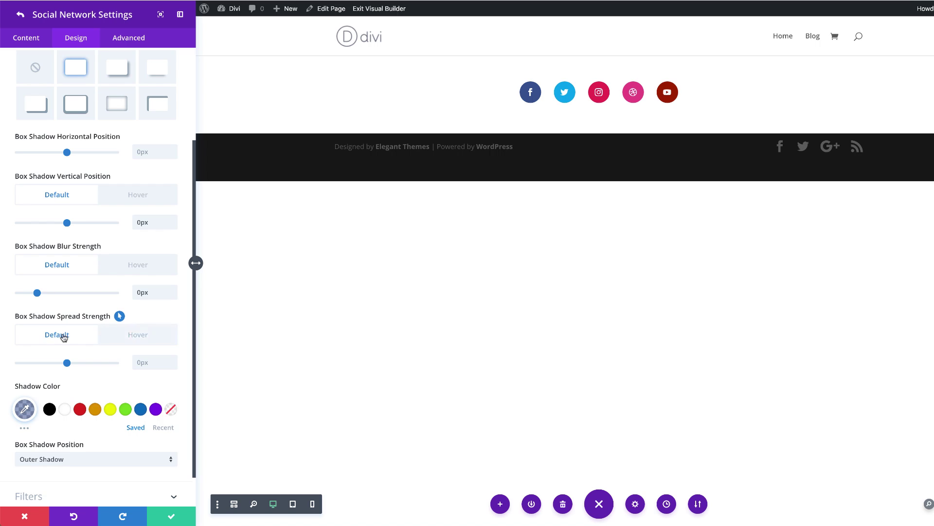
click(150, 364)
text(5)
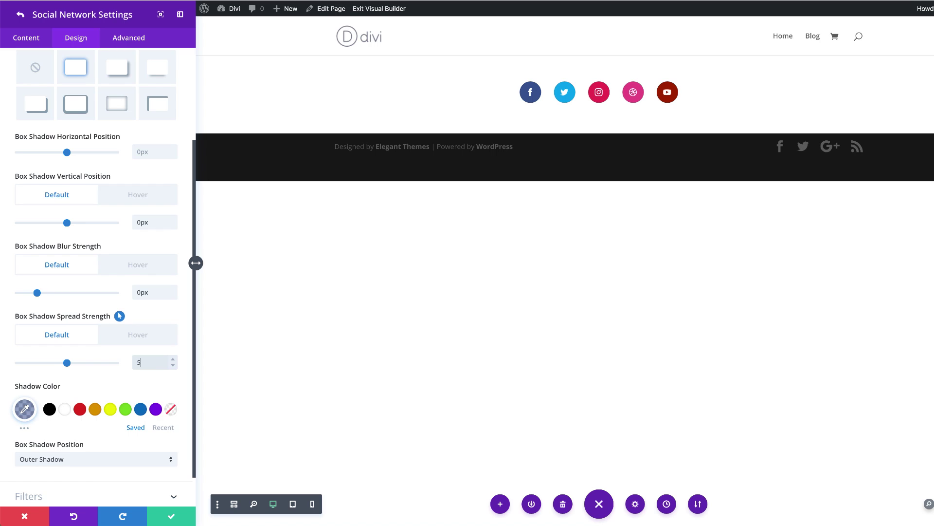
Set the hover box shadow spread strength to -16px and open the shadow colour selection
click(151, 337)
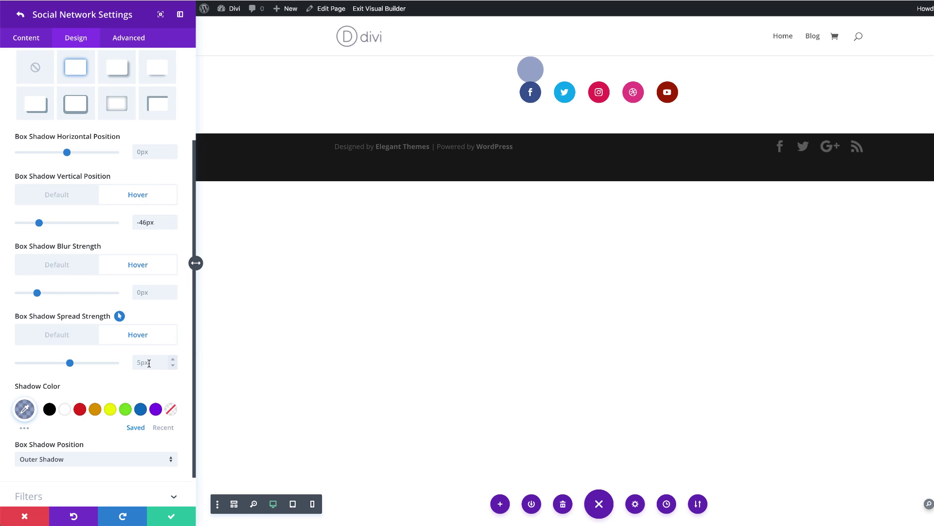
text(-16)
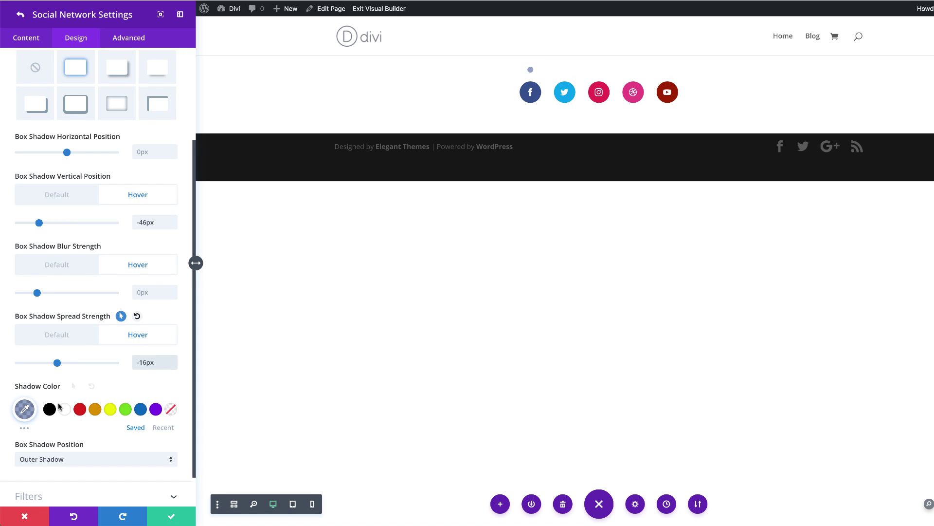
scroll(80, 384, down, 1)
click(25, 370)
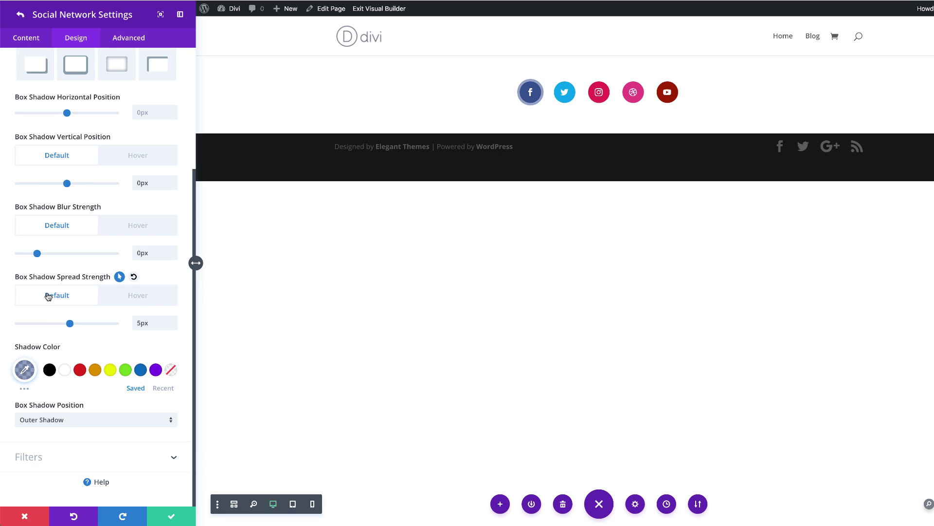
Show the hover state of the Facebook icon's shadow spread strength and copy the icon's box shadow styles
click(156, 296)
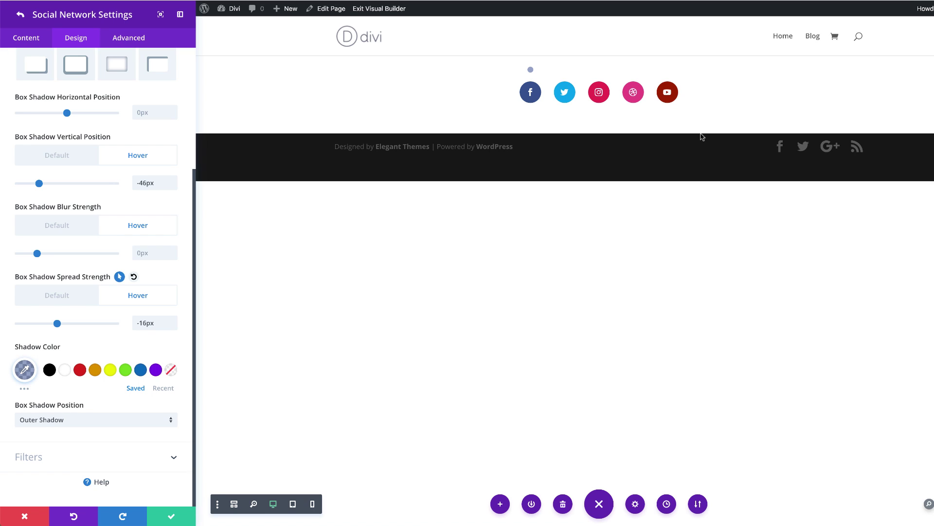
scroll(117, 226, up, 3)
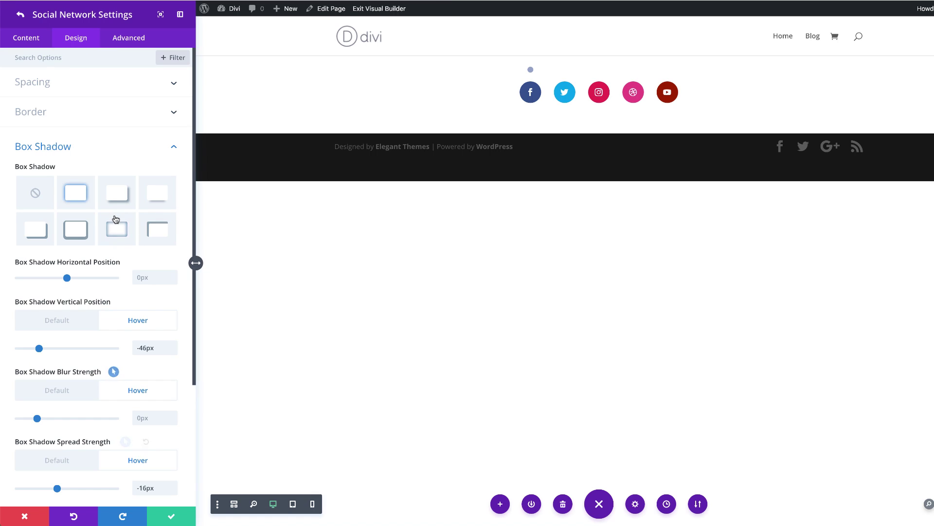
right_click(72, 149)
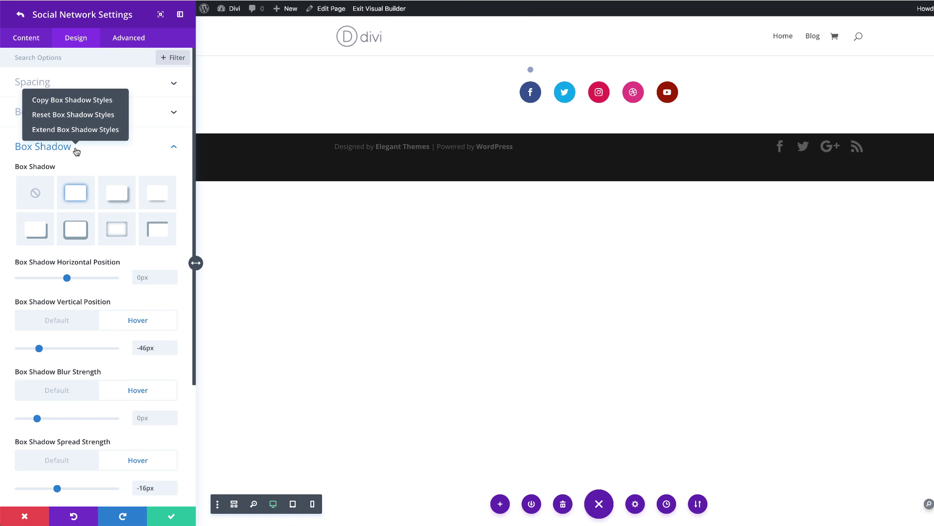
click(89, 105)
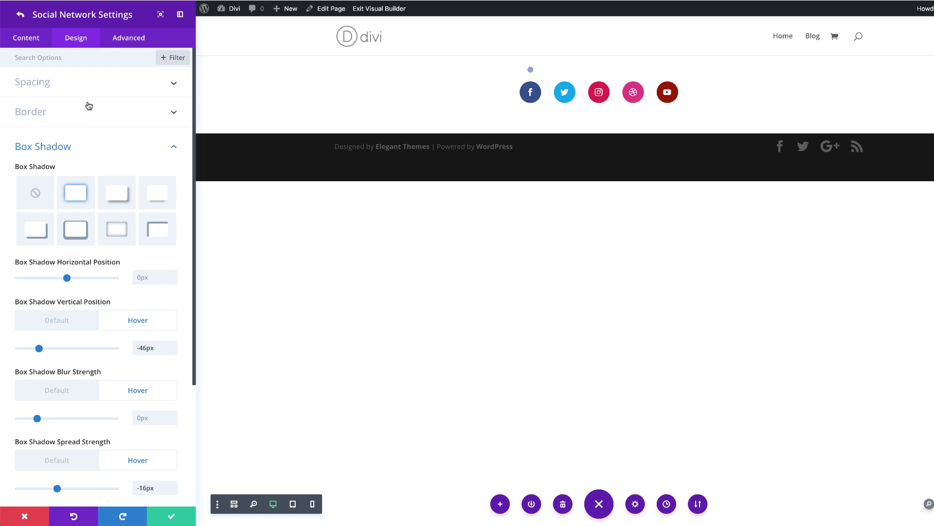
Paste the copied box shadow styles onto the Twitter, Instagram, Dribbble and YouTube icons in the social network list
click(21, 14)
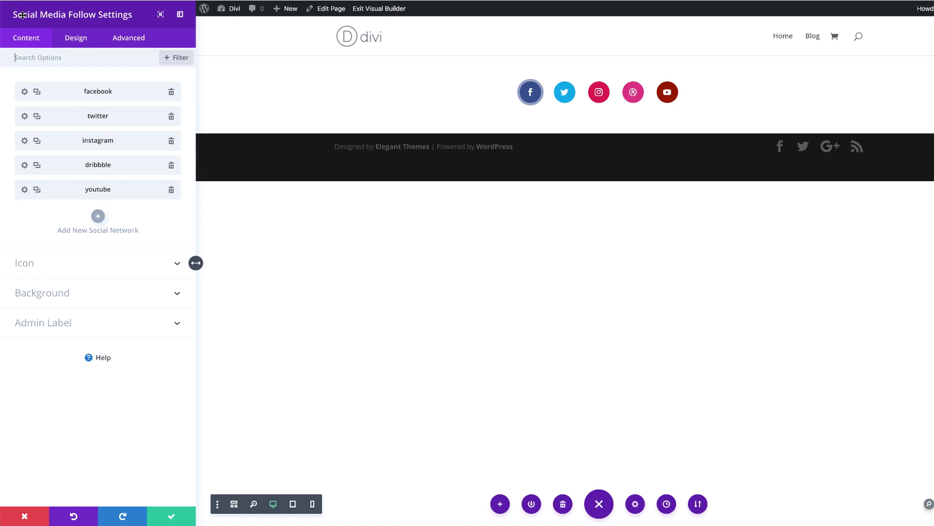
right_click(54, 115)
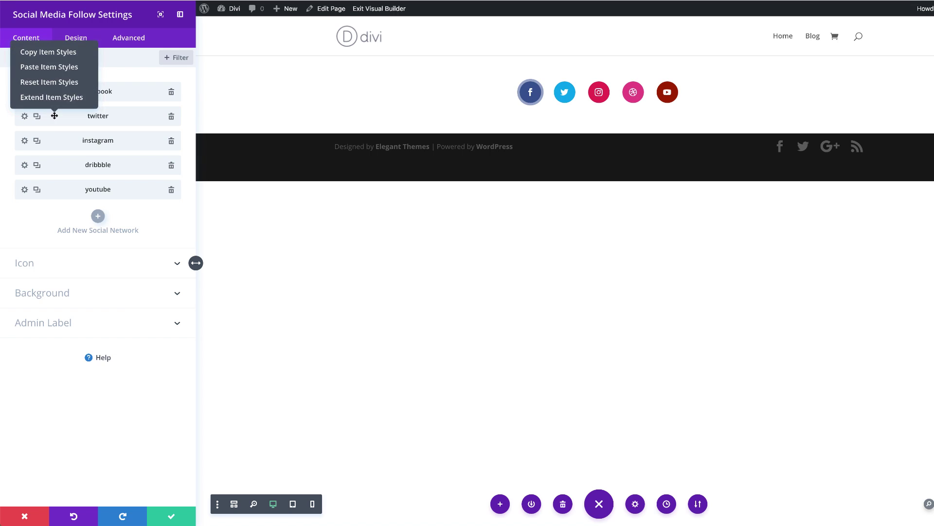
click(70, 68)
right_click(66, 141)
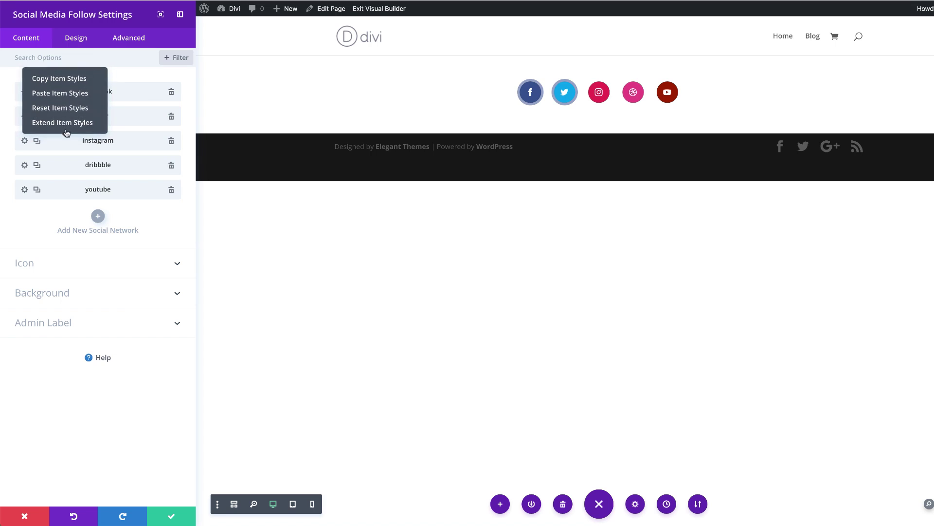
click(71, 93)
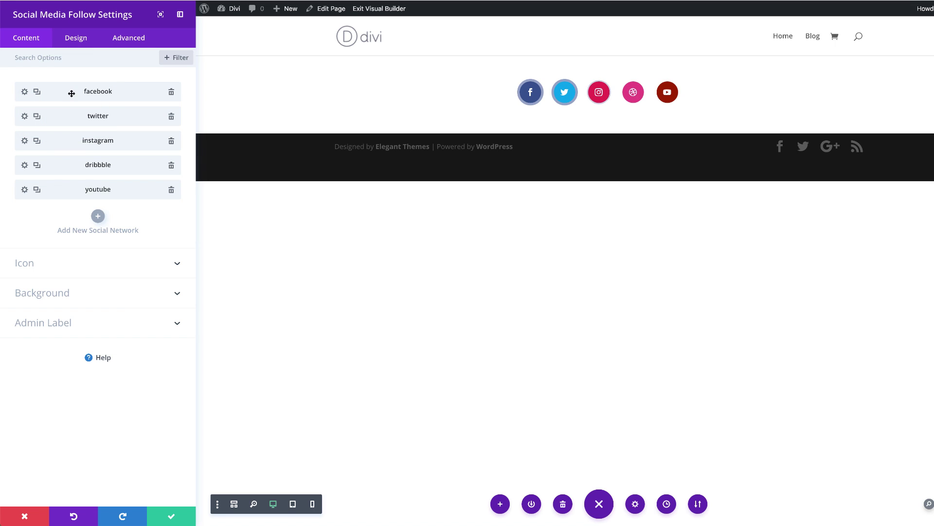
right_click(77, 168)
click(80, 118)
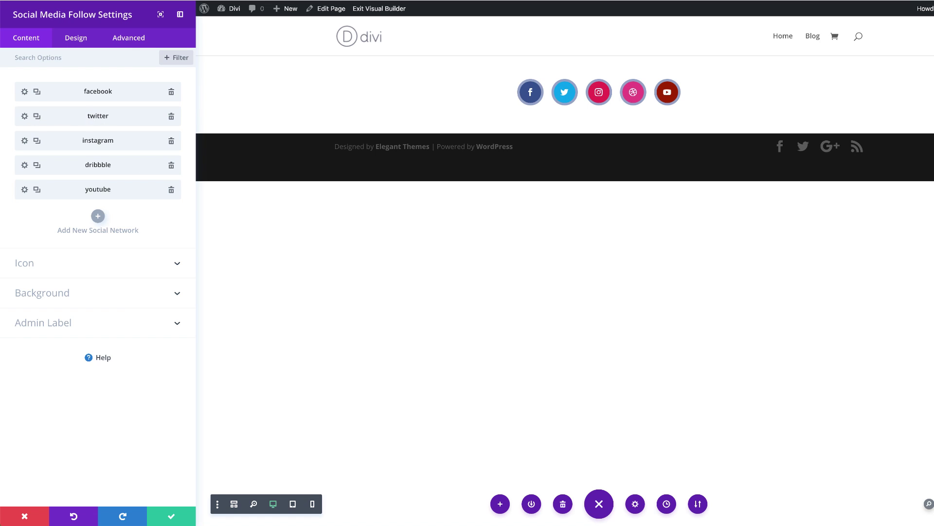
Recolour the Twitter, Instagram, Dribbble and YouTube shadows to match their icons, using rgba(168,36,0,0.5) for YouTube, and save the module
click(24, 116)
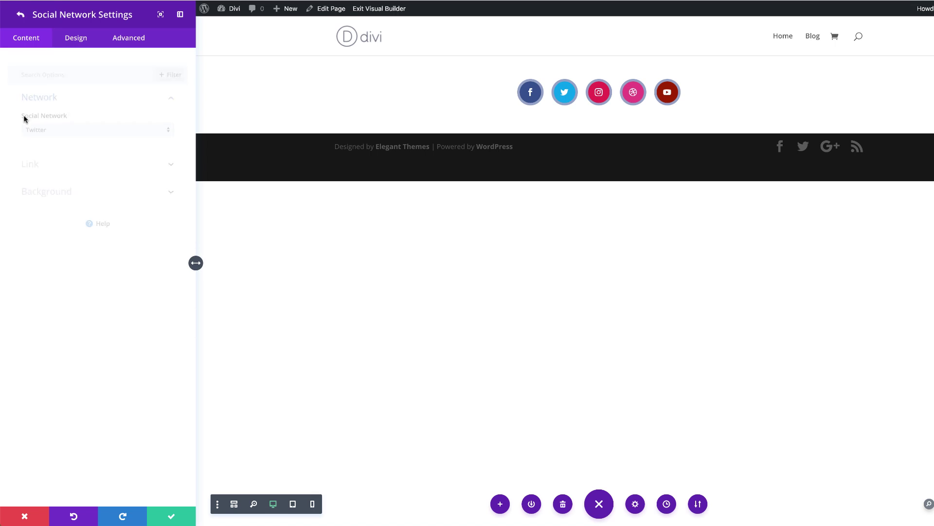
click(78, 42)
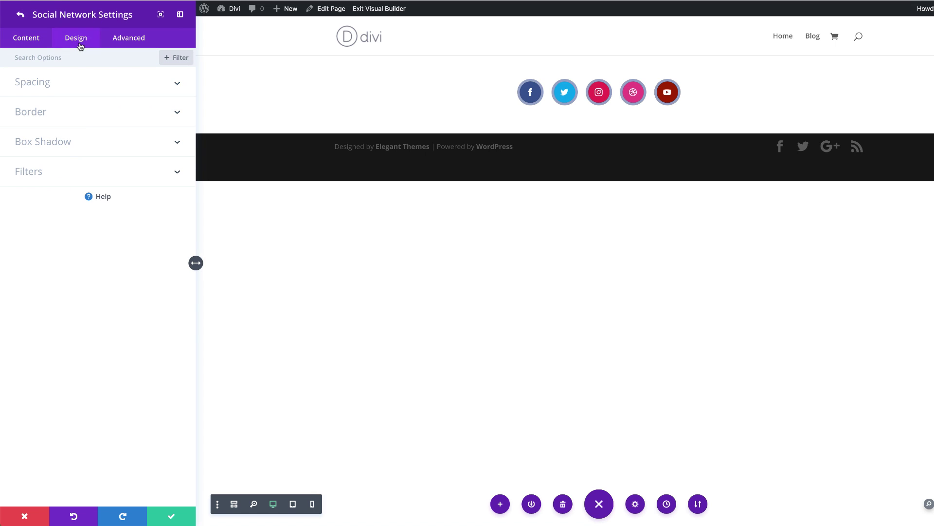
click(68, 144)
click(70, 146)
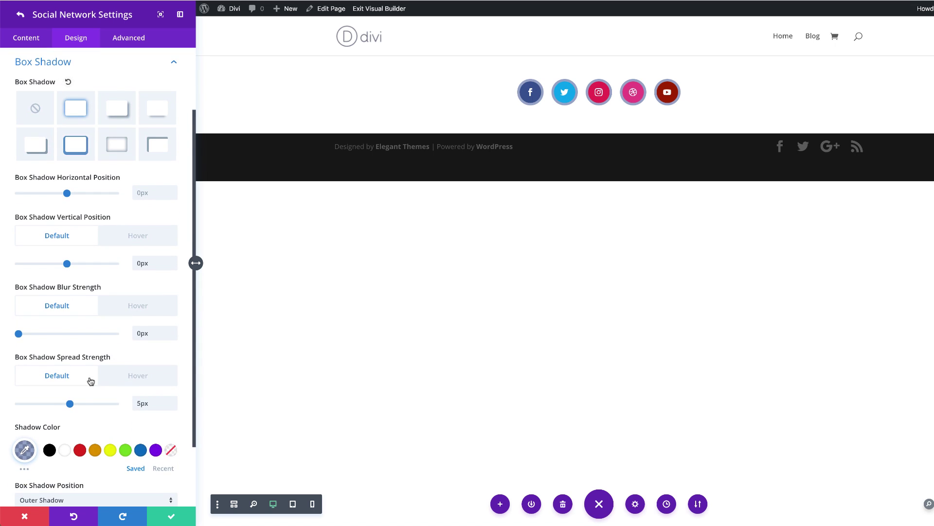
scroll(73, 384, down, 3)
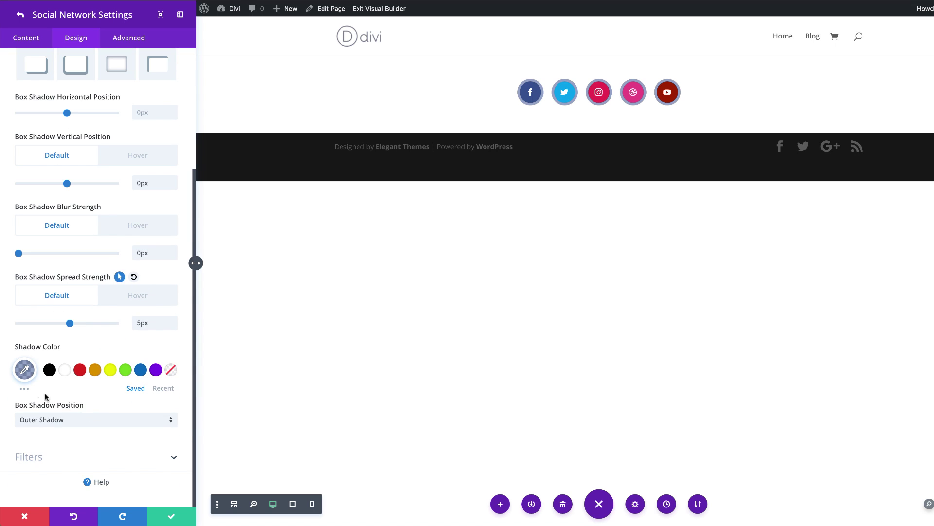
click(24, 370)
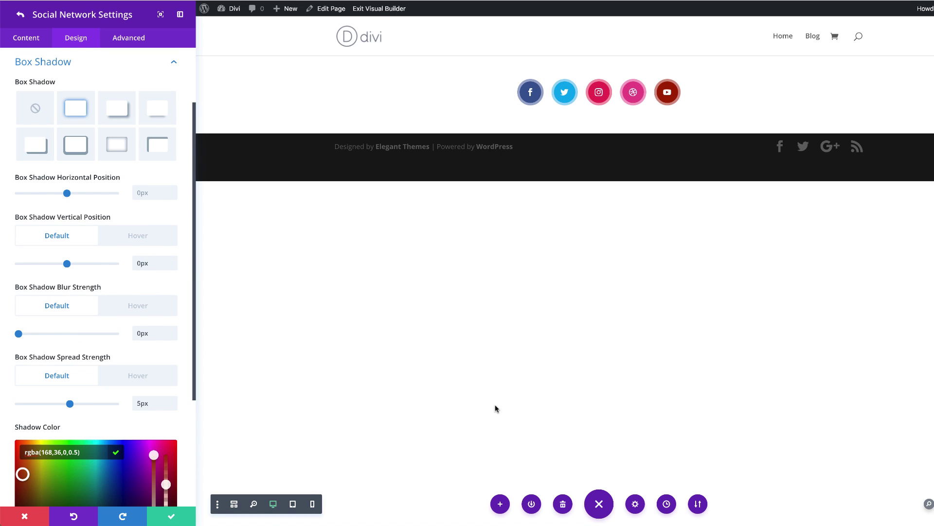
click(170, 518)
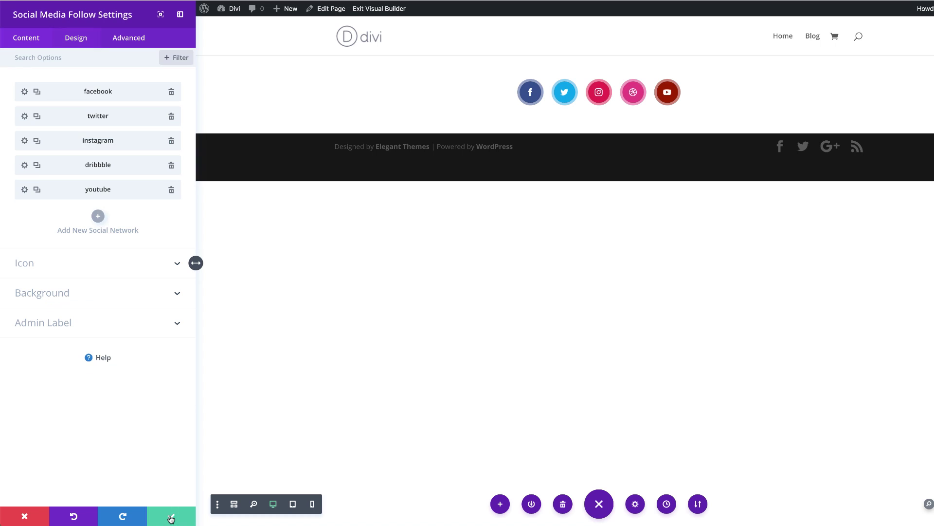
click(171, 519)
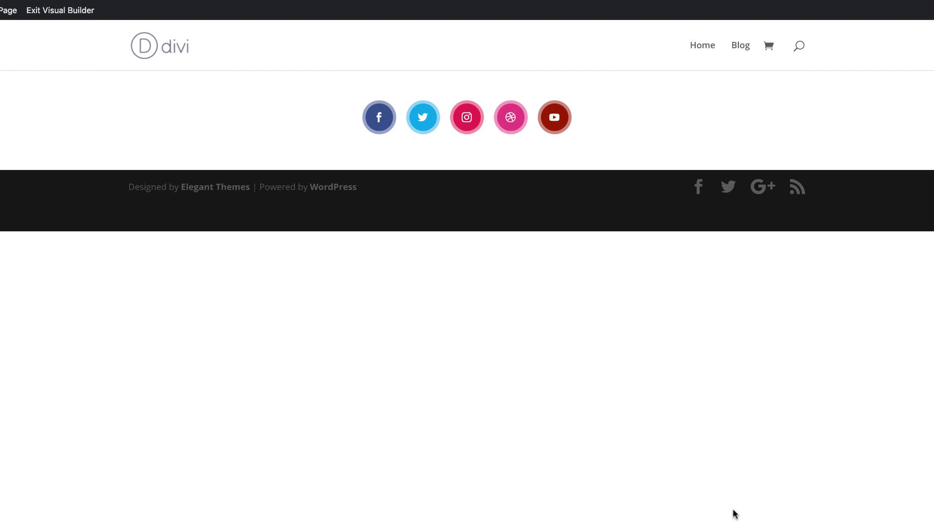
Exit the visual builder to view the icons on the live page, and re-enable the builder
mouse_move(380, 131)
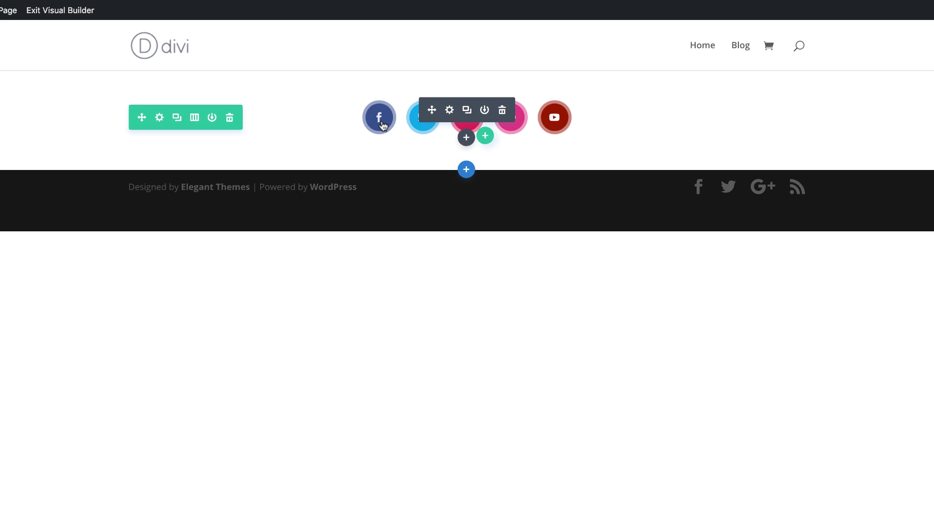
click(80, 11)
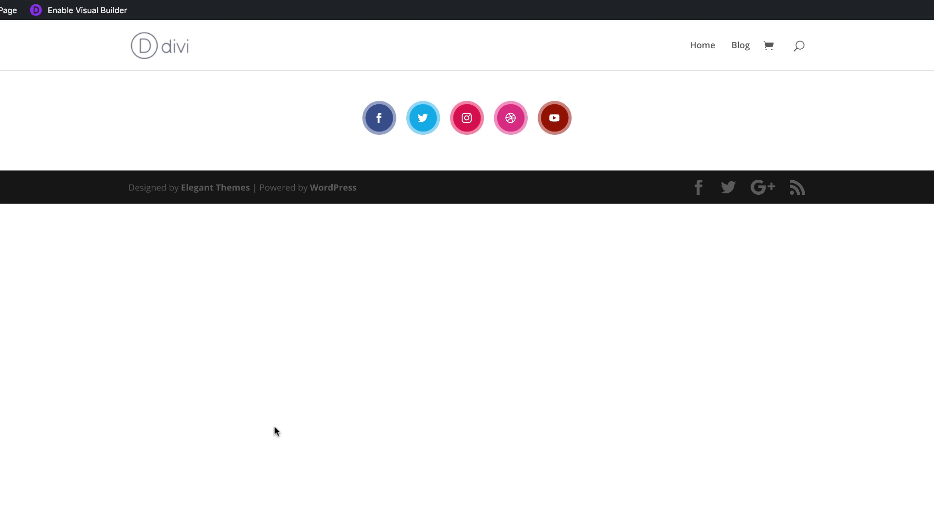
click(77, 16)
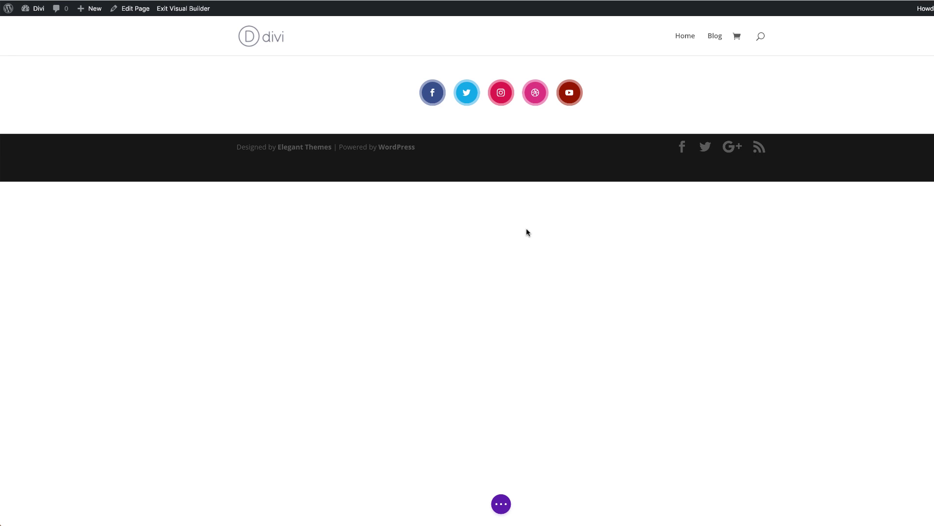
Insert the saved "social media" section from the library below the existing icon section
mouse_move(502, 134)
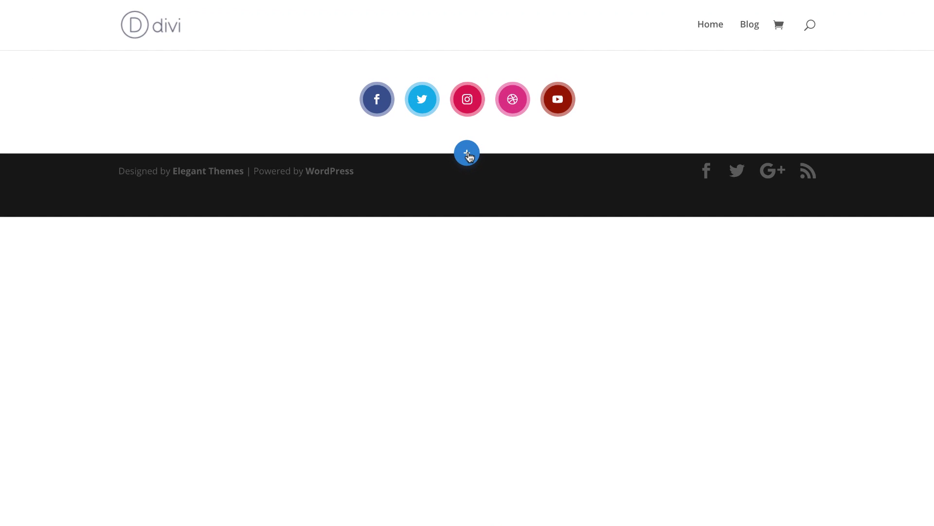
click(468, 155)
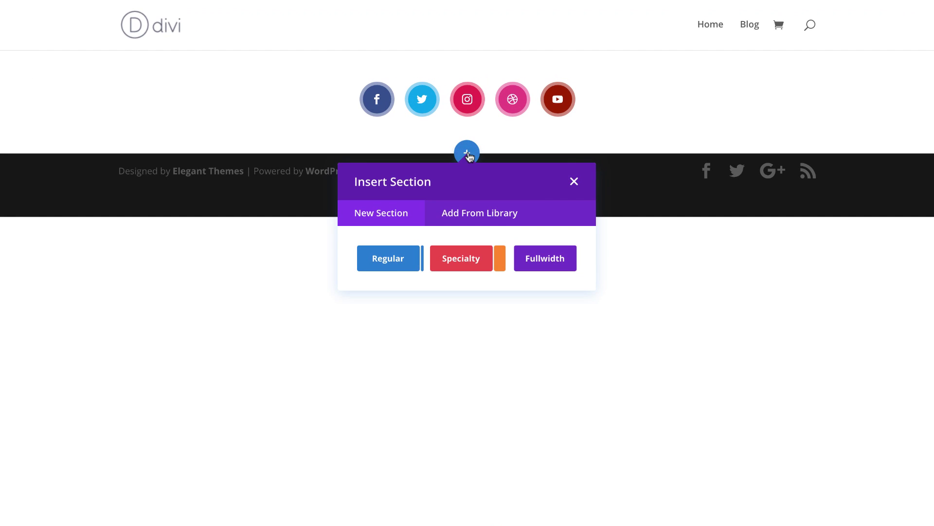
click(494, 215)
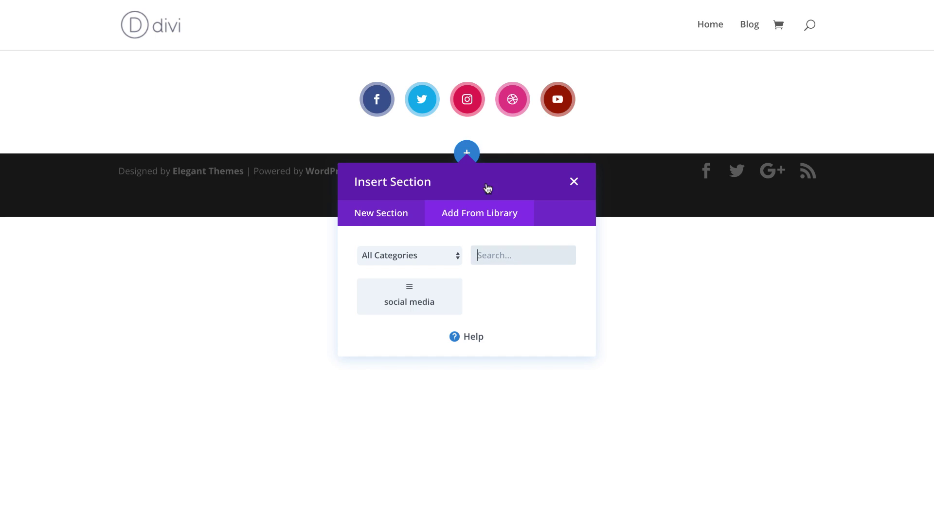
click(431, 305)
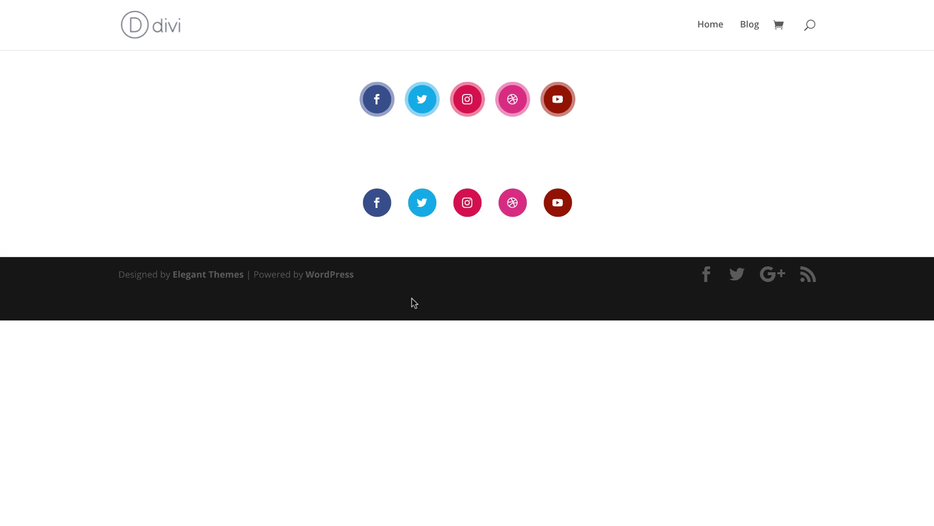
Copy the background colour code of the second module's Facebook icon and set its default background to #333333
mouse_move(445, 207)
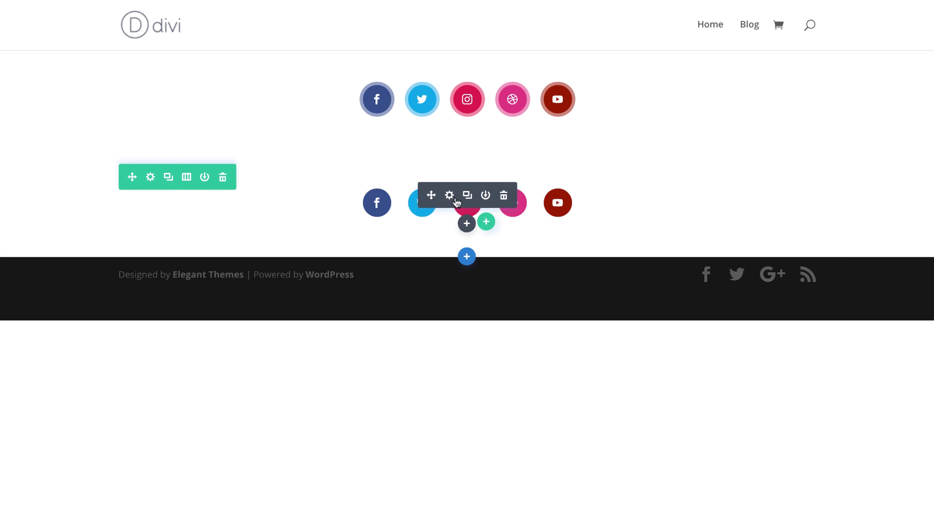
click(450, 195)
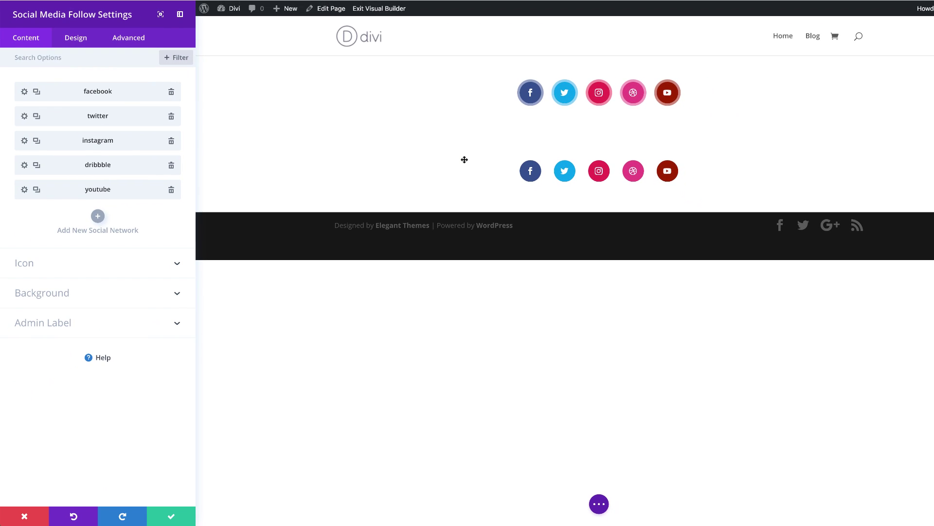
click(24, 92)
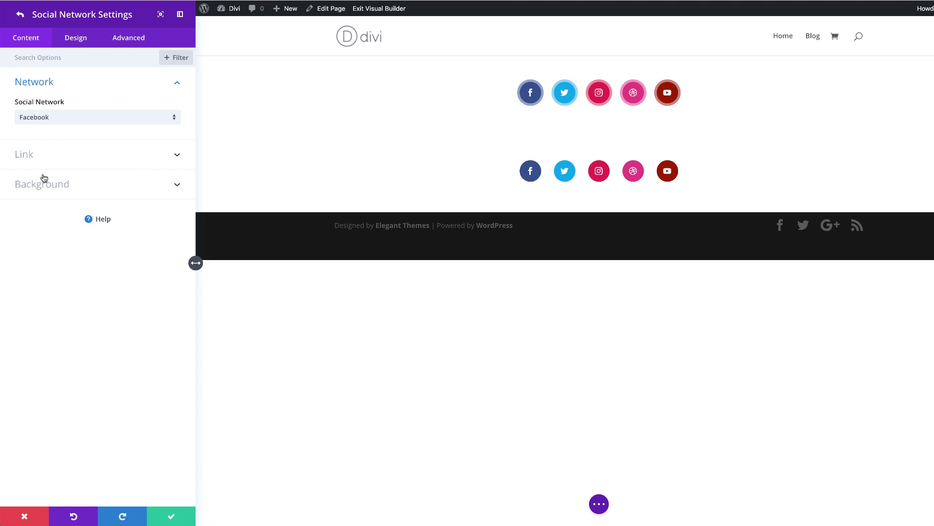
click(44, 182)
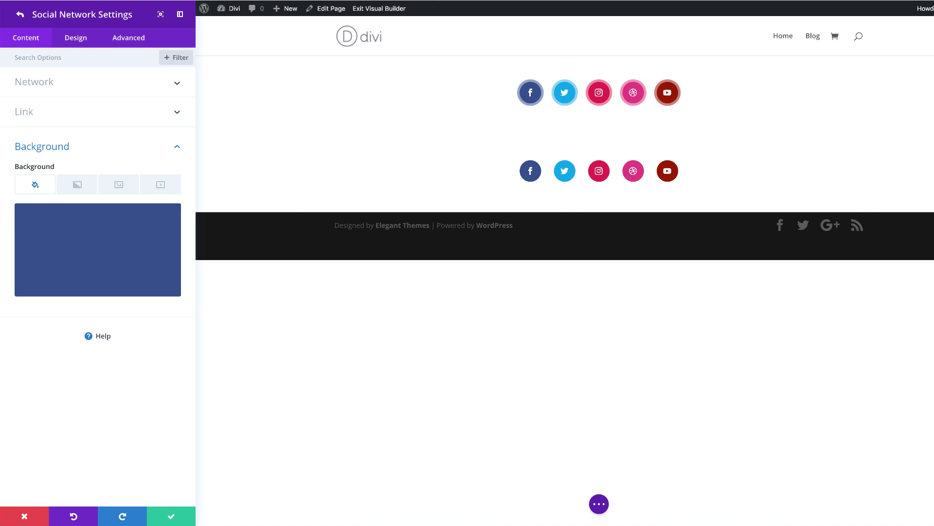
click(89, 236)
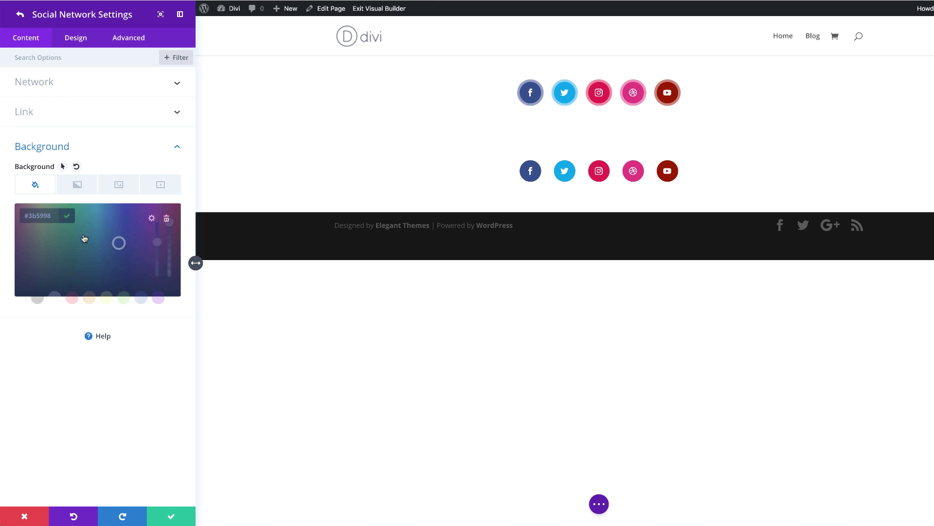
drag(28, 216, 53, 216)
key(ctrl+c)
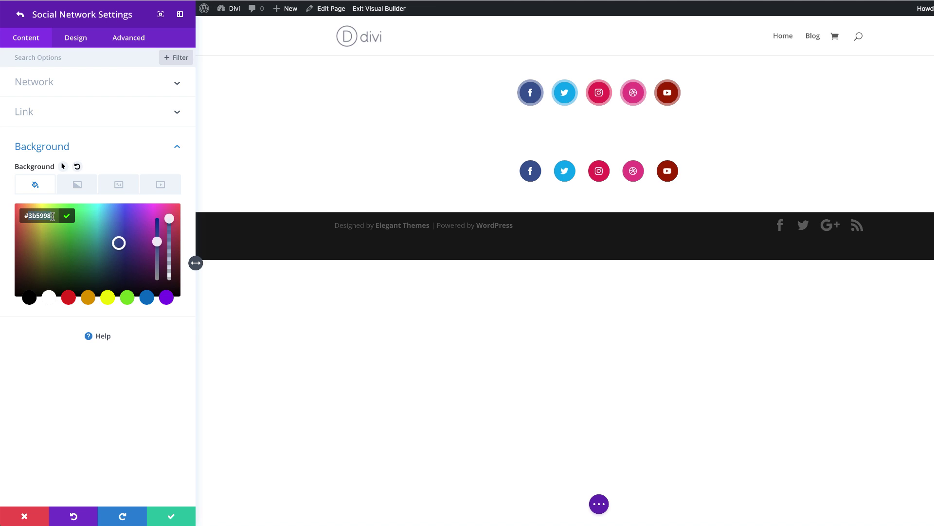
text(333333)
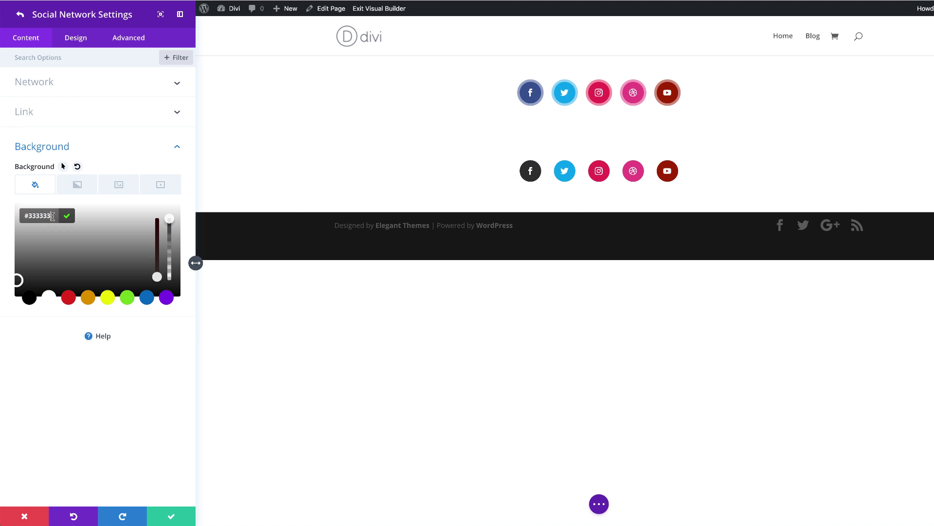
Enable a hover background for this Facebook icon, set it to #3b5998 and compare the default and hover states
click(63, 167)
click(145, 187)
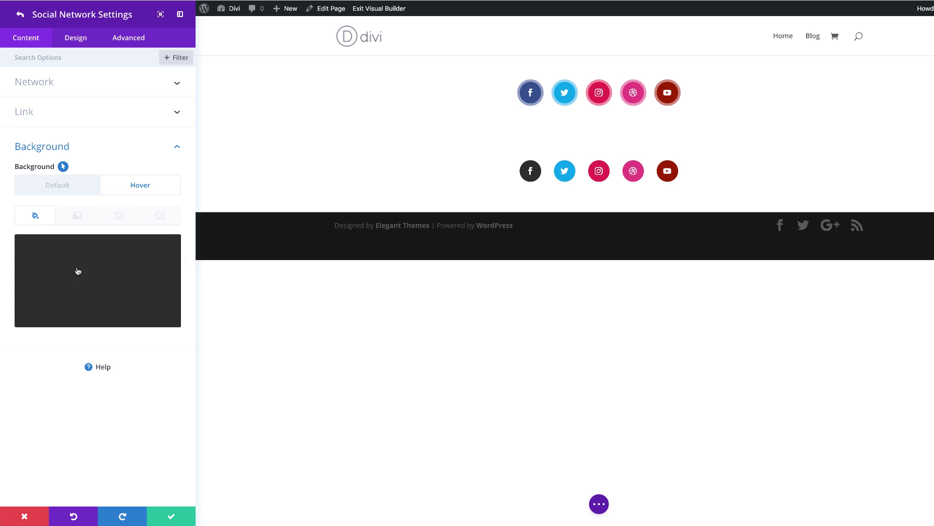
click(92, 268)
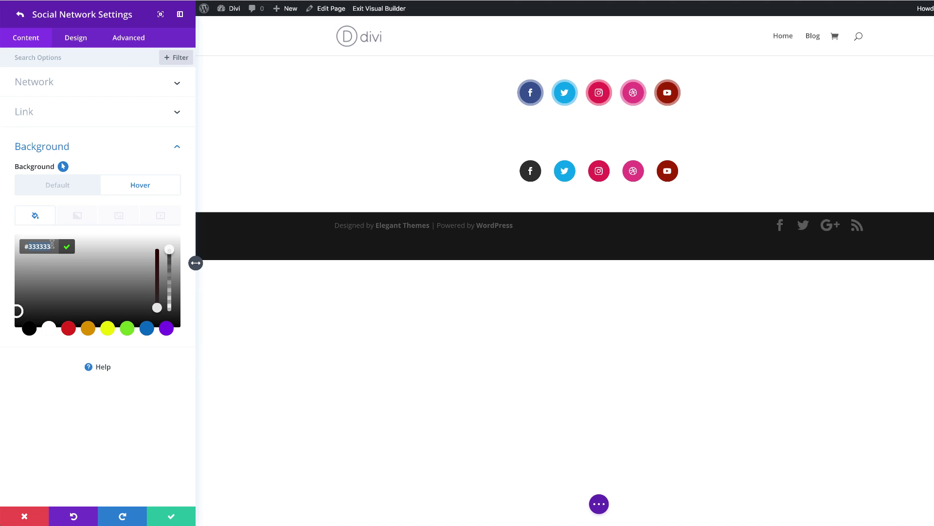
key(ctrl+v)
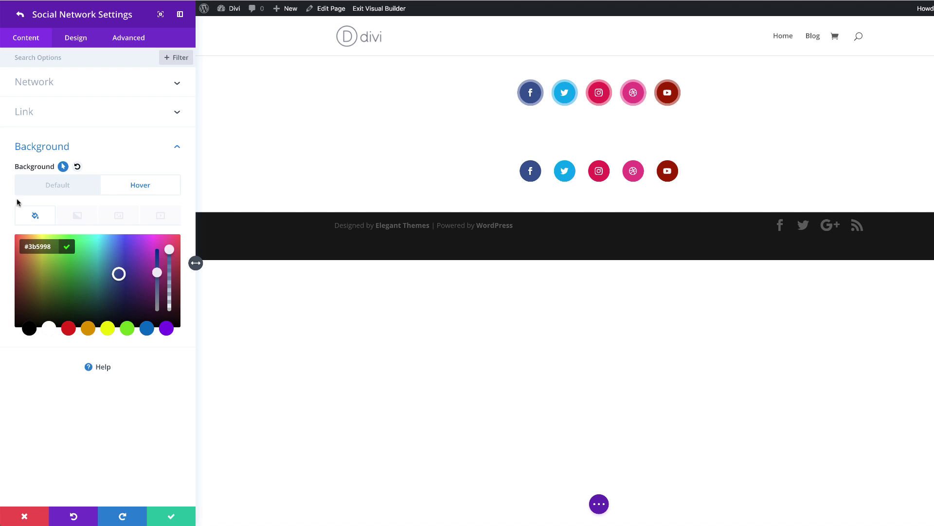
click(45, 186)
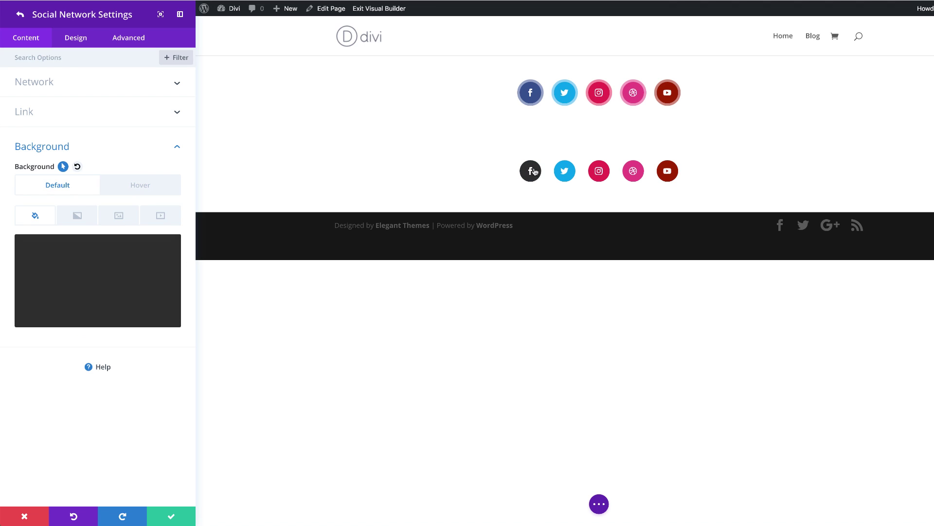
click(141, 187)
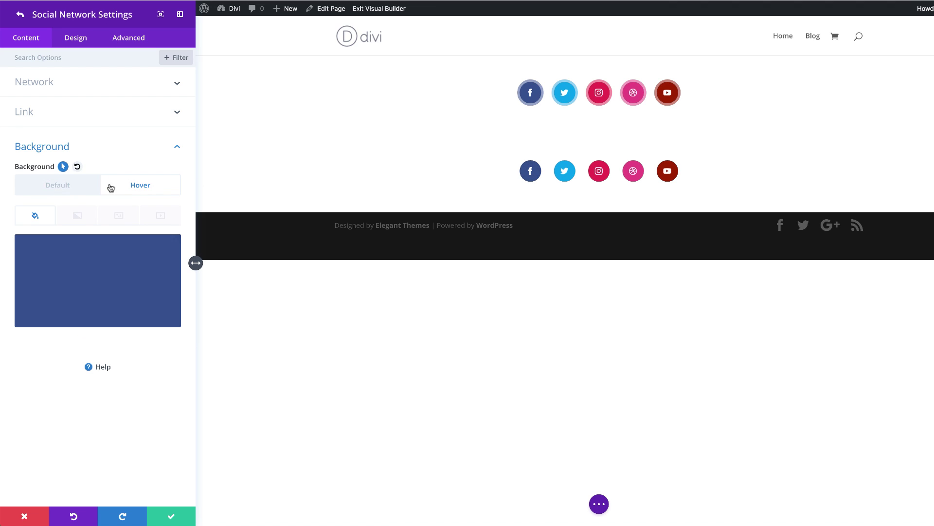
Compare the Facebook icon's default and hover backgrounds again and return to the module's list of networks
click(75, 185)
click(122, 187)
click(69, 189)
click(128, 190)
click(57, 188)
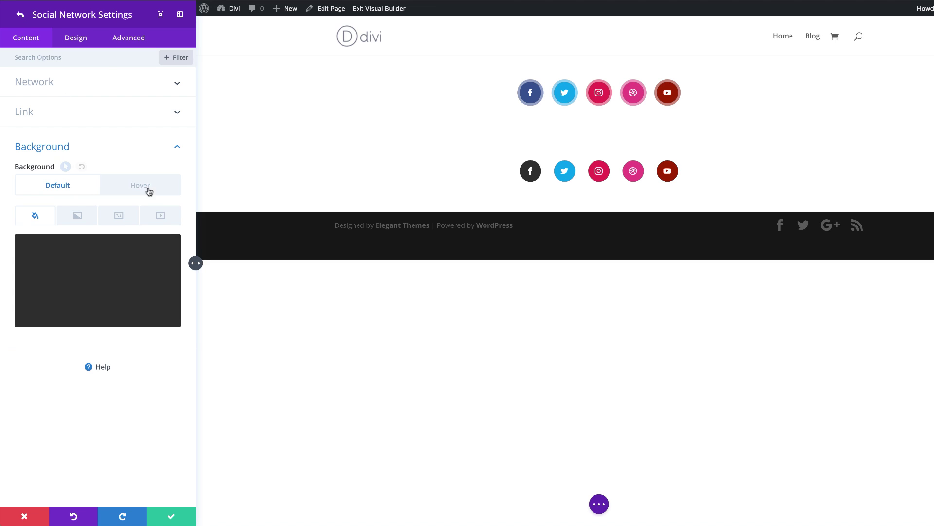
click(22, 19)
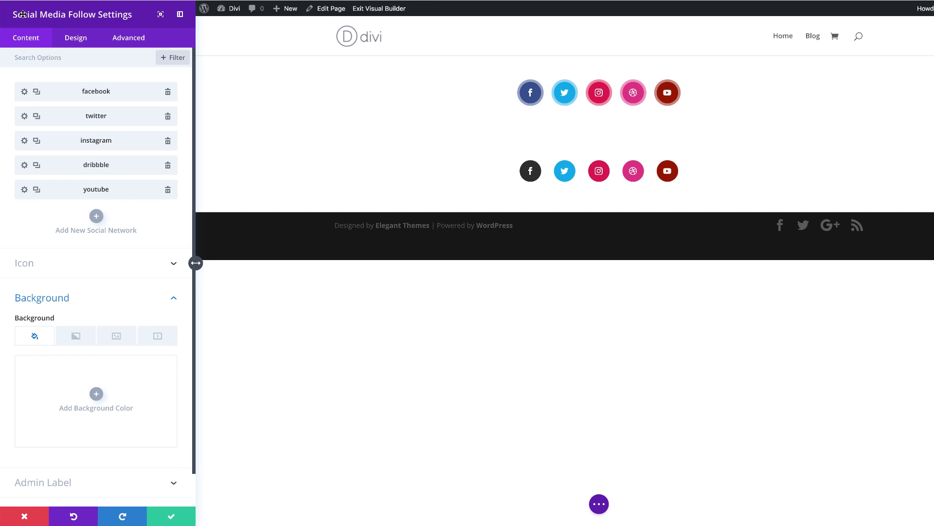
Enable a hover background for the second module's Twitter icon, keeping #00aced for hover and setting the default background to #333333
click(25, 119)
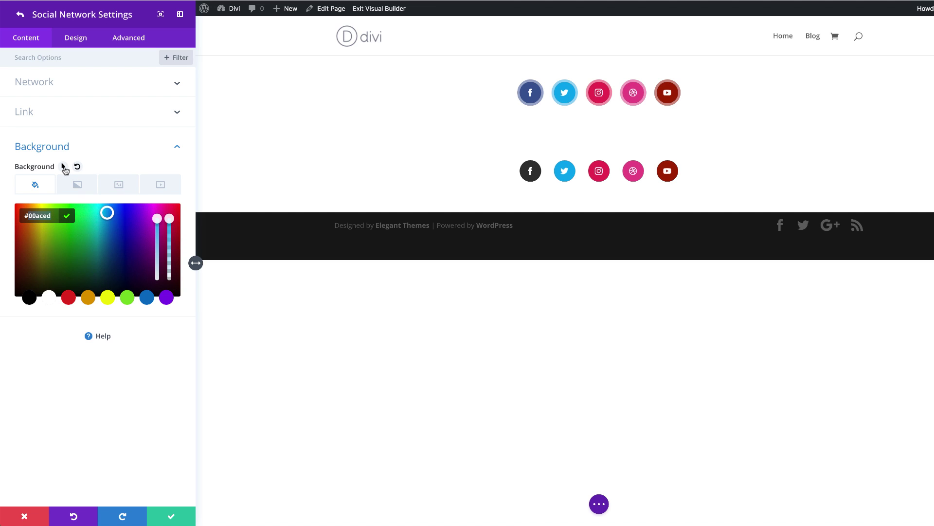
click(64, 166)
click(145, 189)
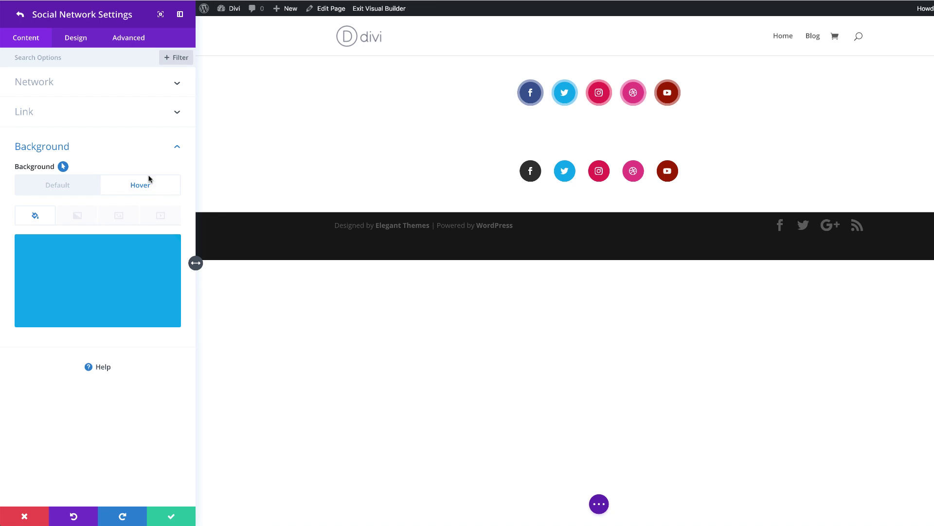
click(83, 266)
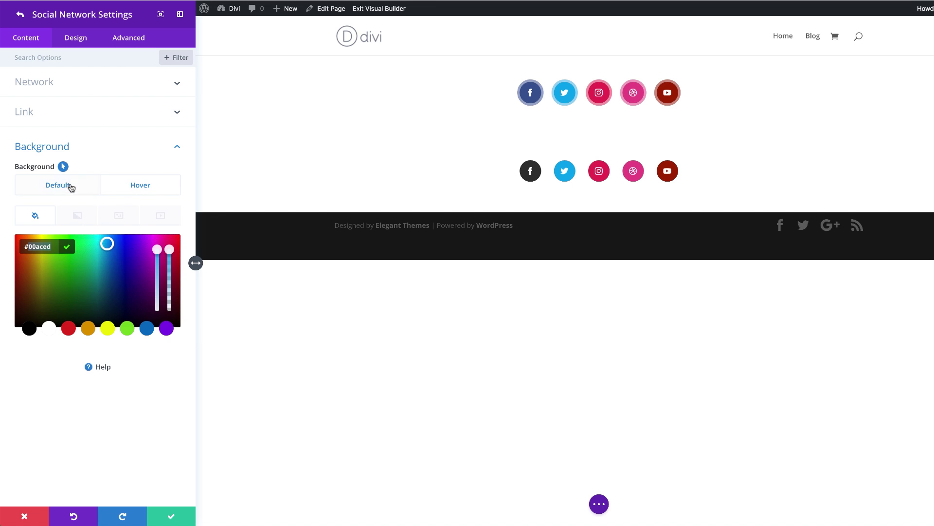
click(64, 186)
click(80, 280)
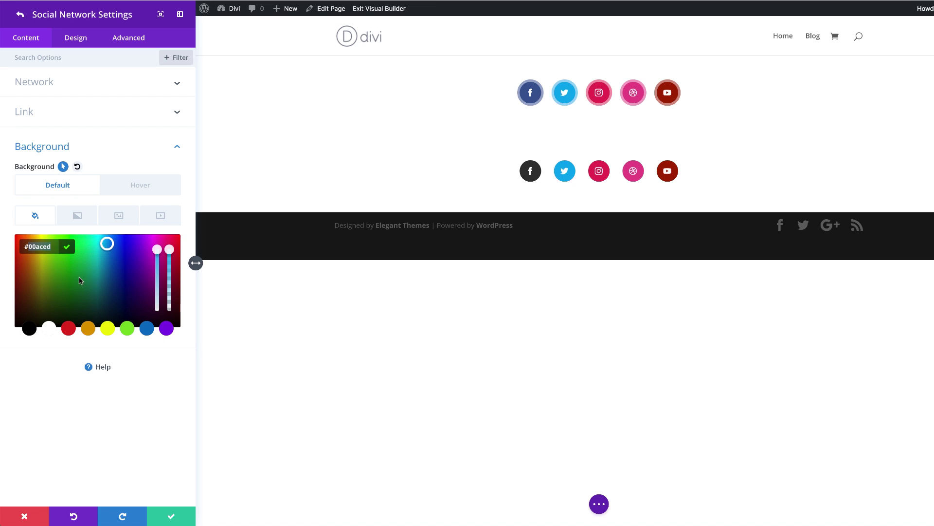
double_click(28, 246)
text(333333)
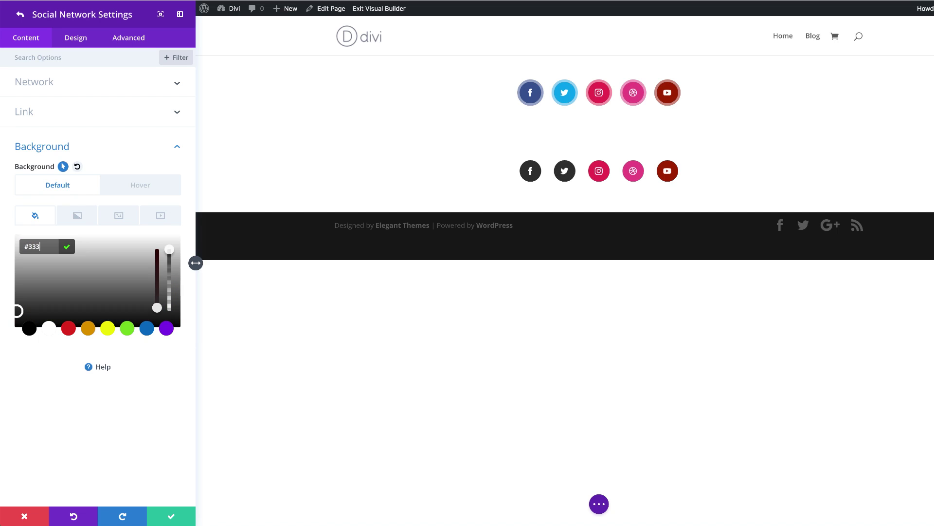
click(20, 17)
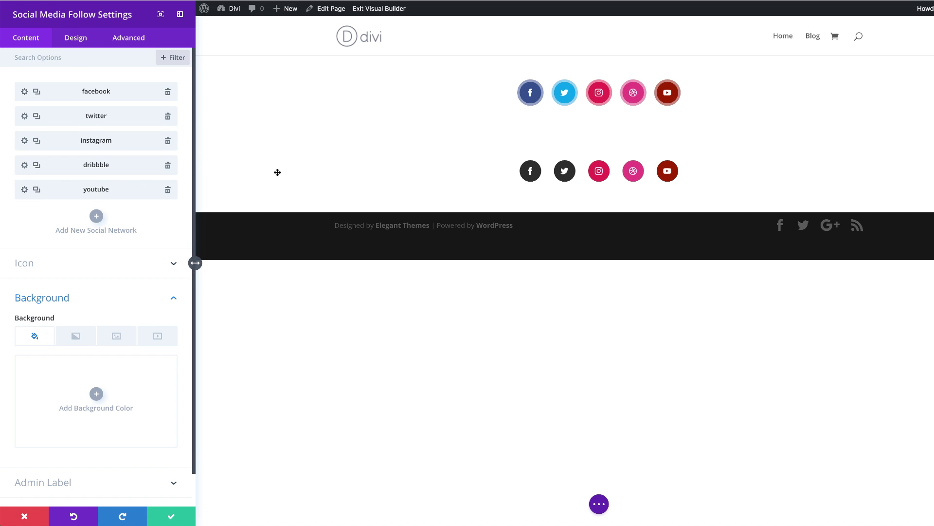
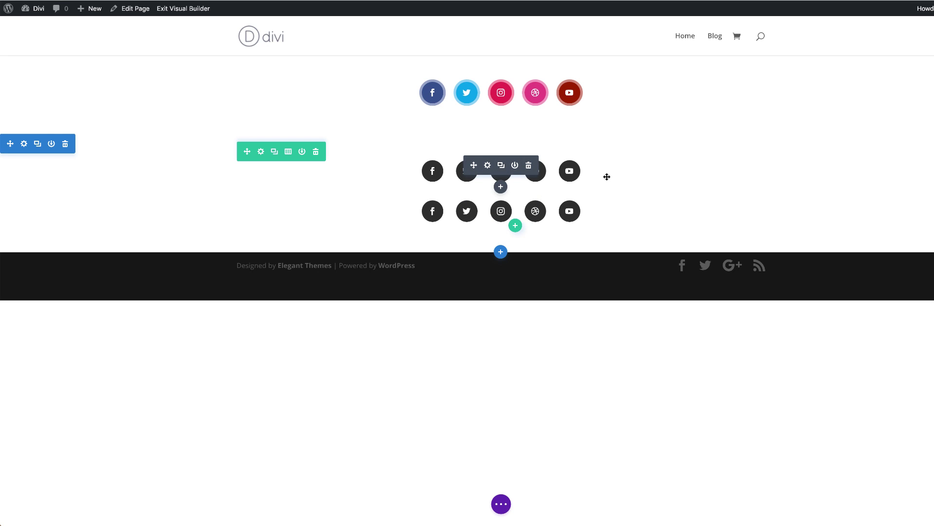
Apply the first box shadow preset to the third module's Facebook icon, with vertical position and blur strength both set to 0px
mouse_move(438, 223)
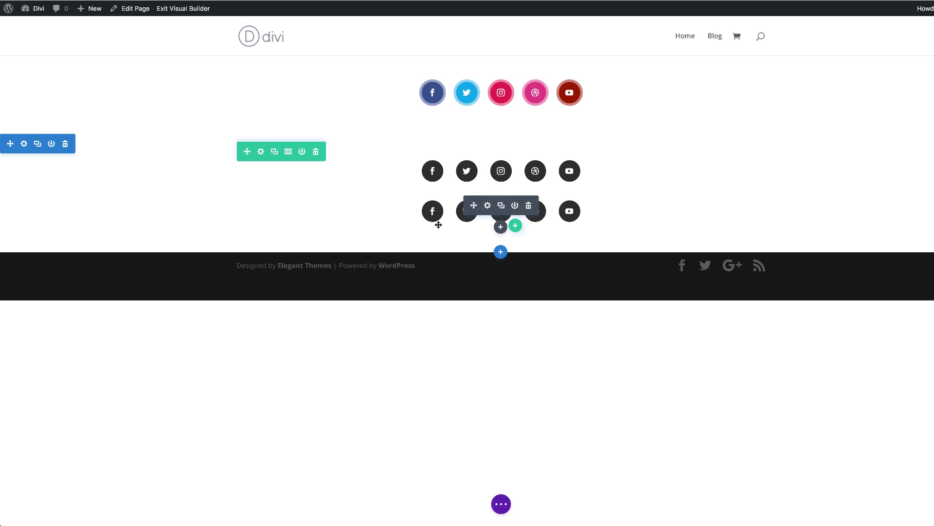
click(488, 205)
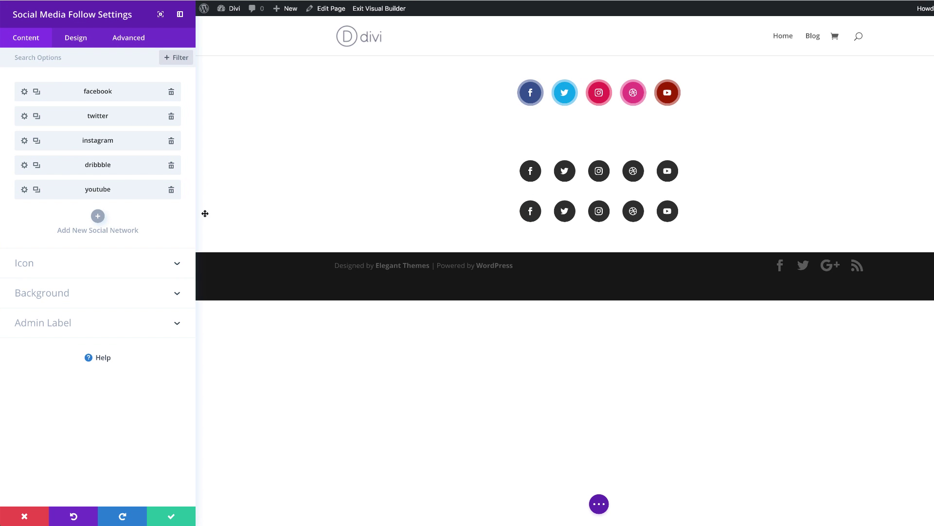
click(24, 92)
click(75, 39)
click(57, 142)
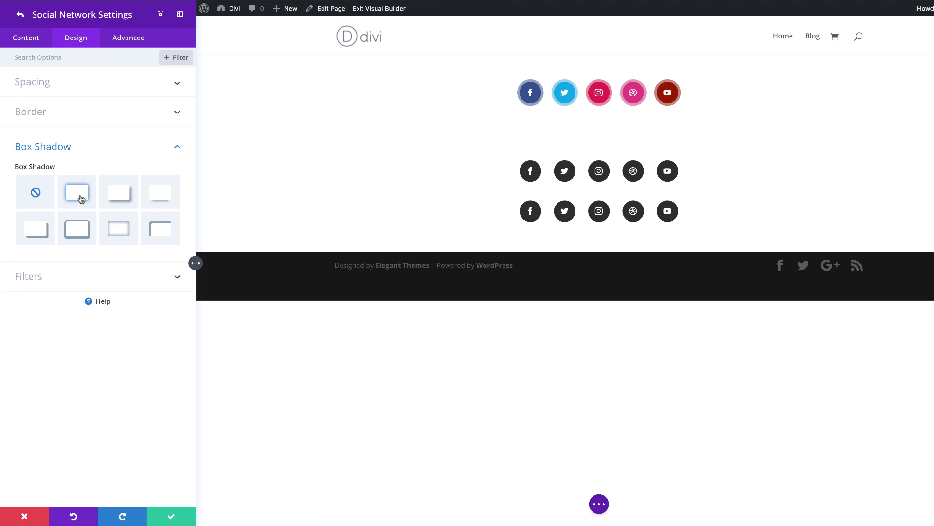
click(77, 193)
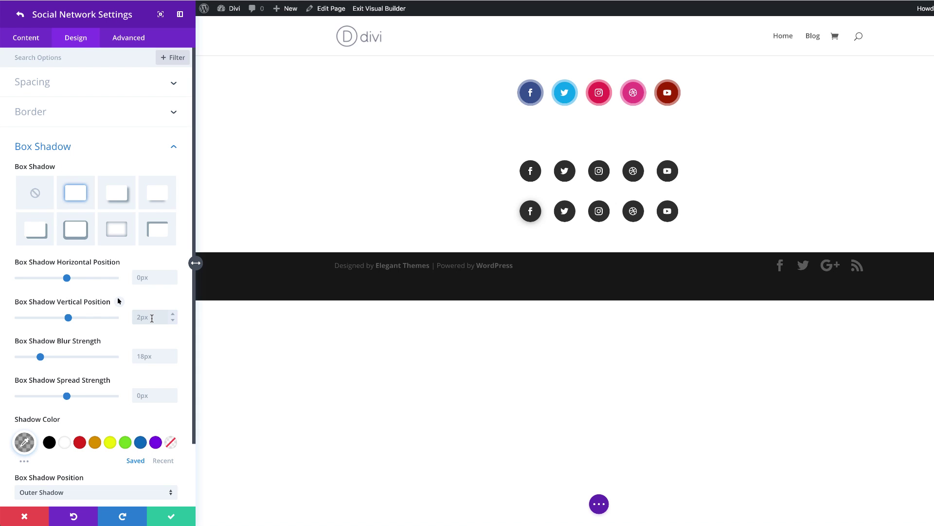
click(145, 357)
text(0px)
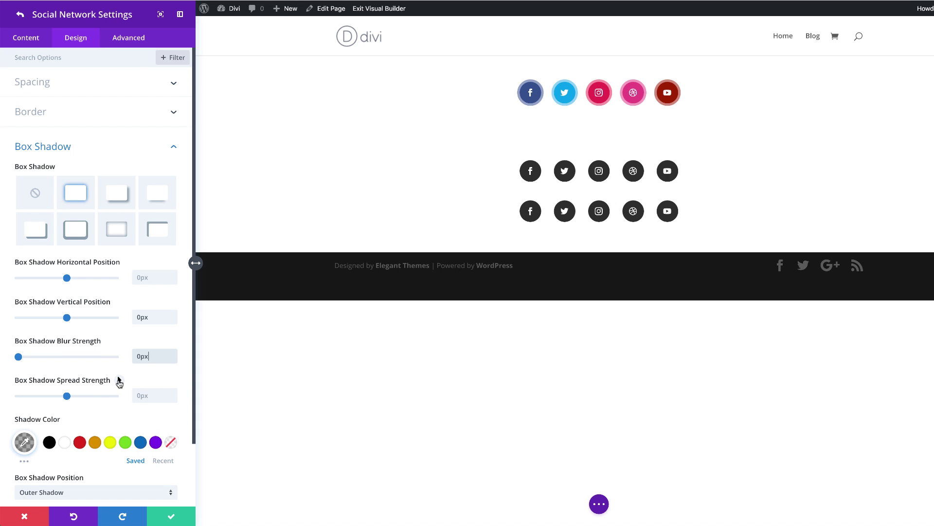
Enable a hover value for the Facebook icon's box shadow spread strength and set it to 10px
click(119, 380)
click(139, 400)
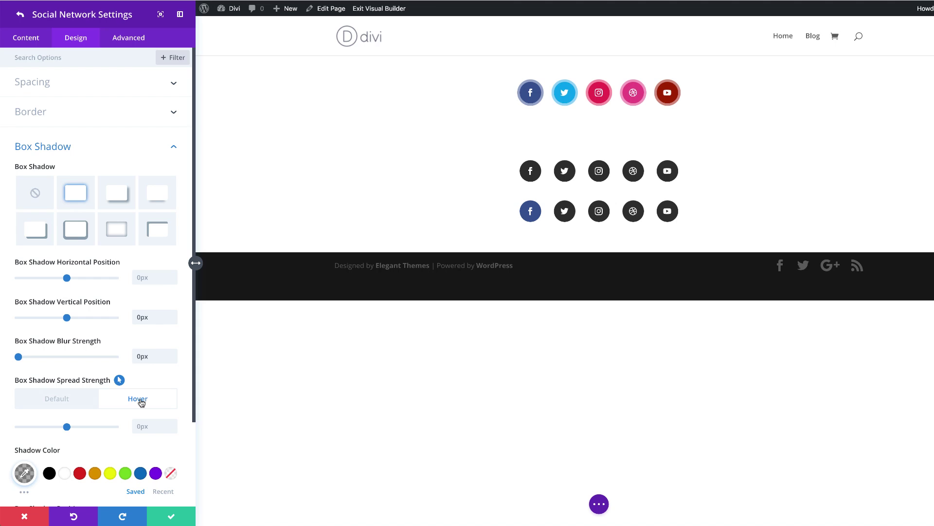
click(141, 425)
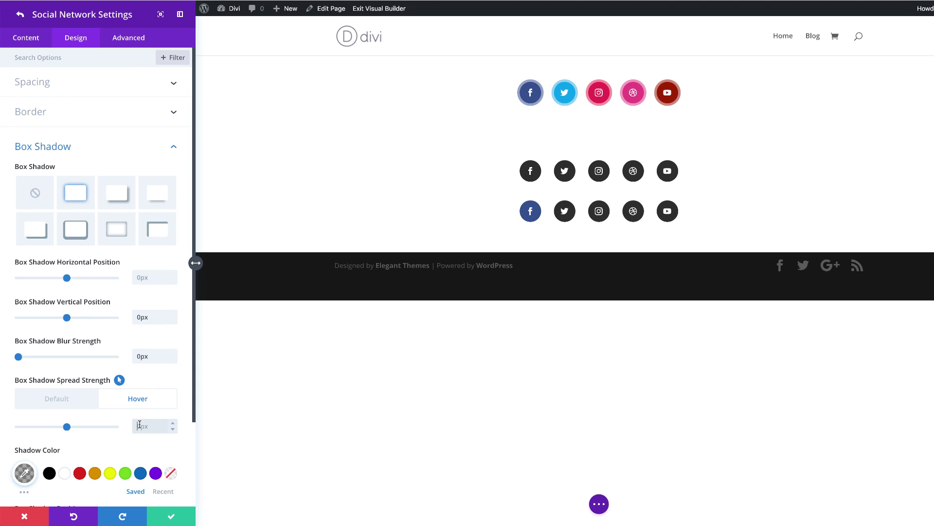
text(10)
Set the Facebook icon's shadow color to fully opaque #3b5998 and compare the default and hover states
scroll(140, 426, down, 3)
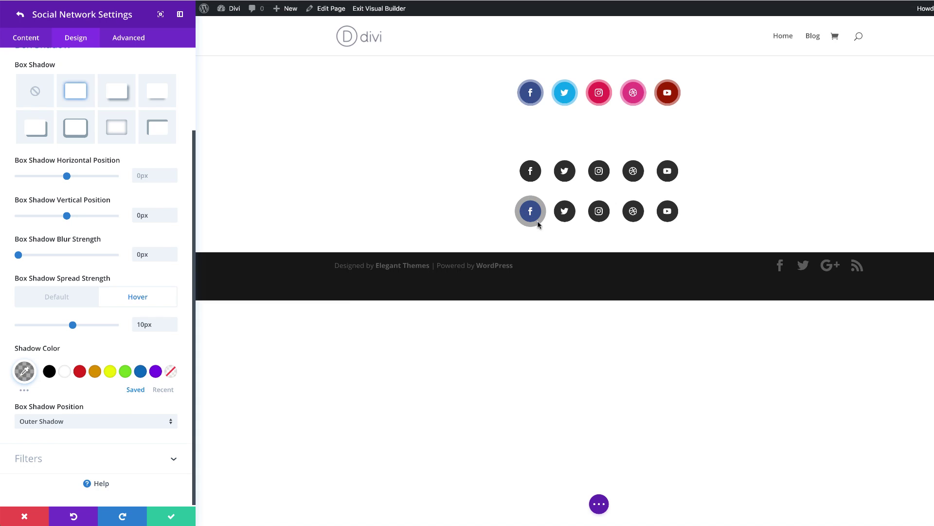
click(24, 371)
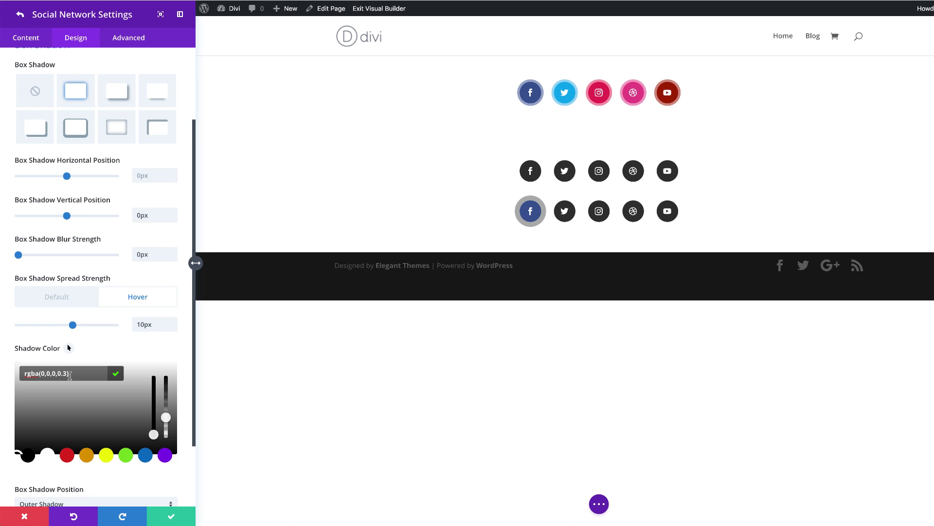
drag(167, 416, 175, 359)
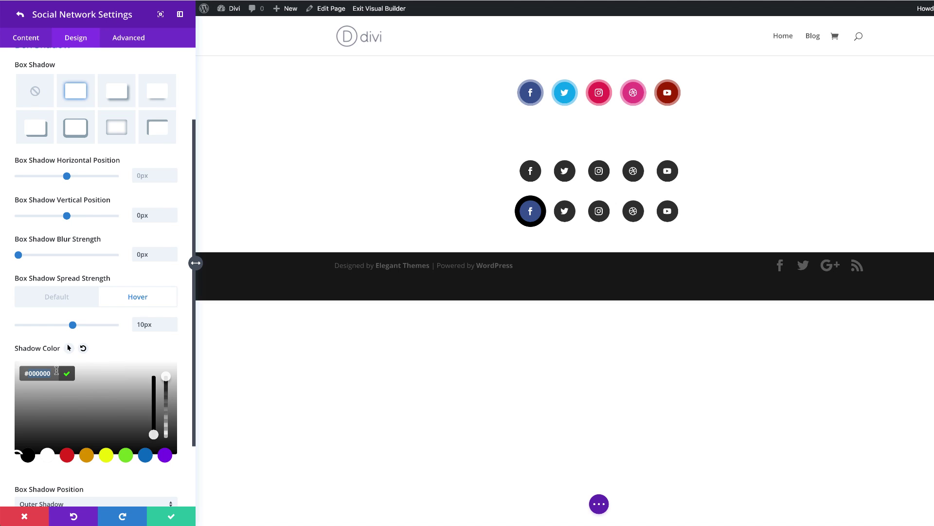
text(#3b5998)
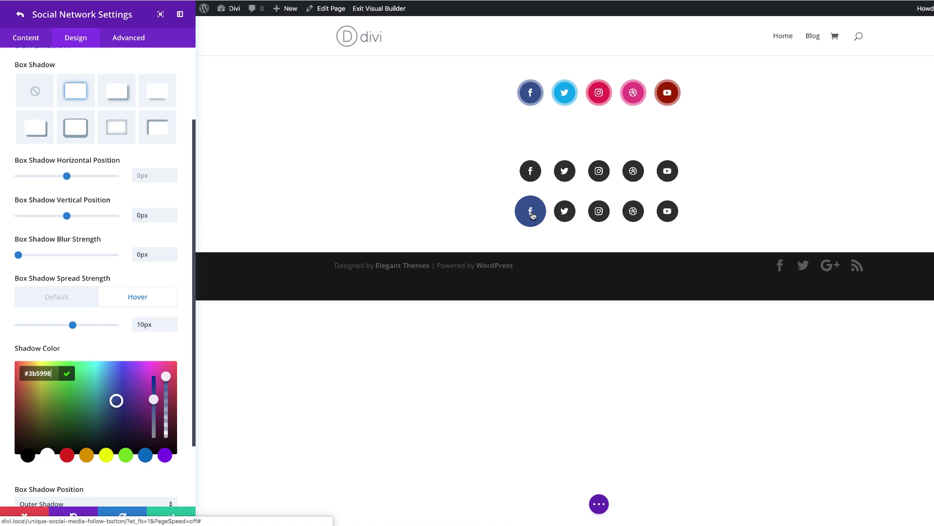
click(72, 302)
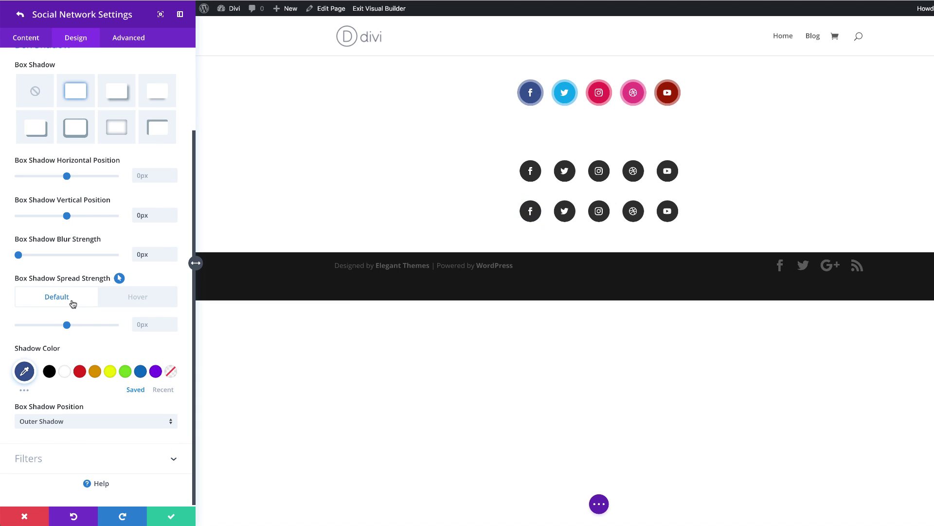
click(138, 298)
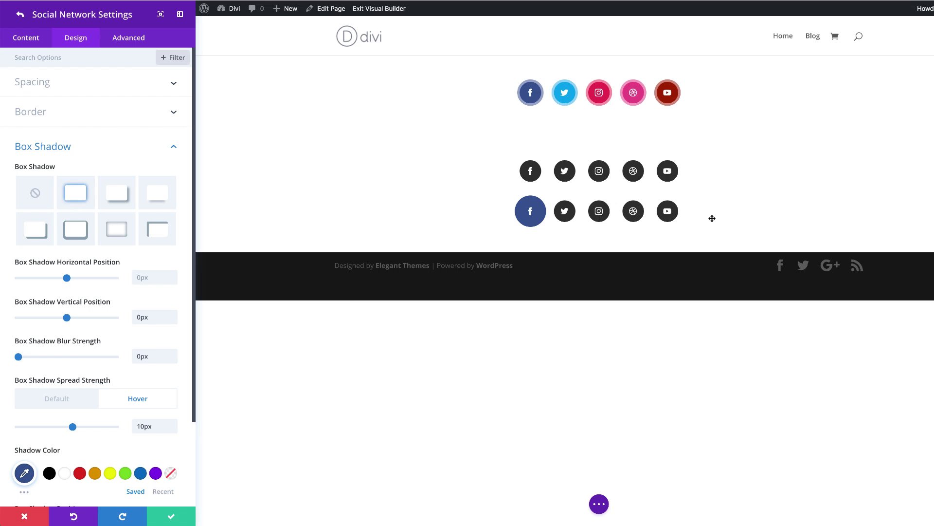
Copy the Facebook icon's box shadow styles and paste them onto the other social networks in the same module
right_click(78, 149)
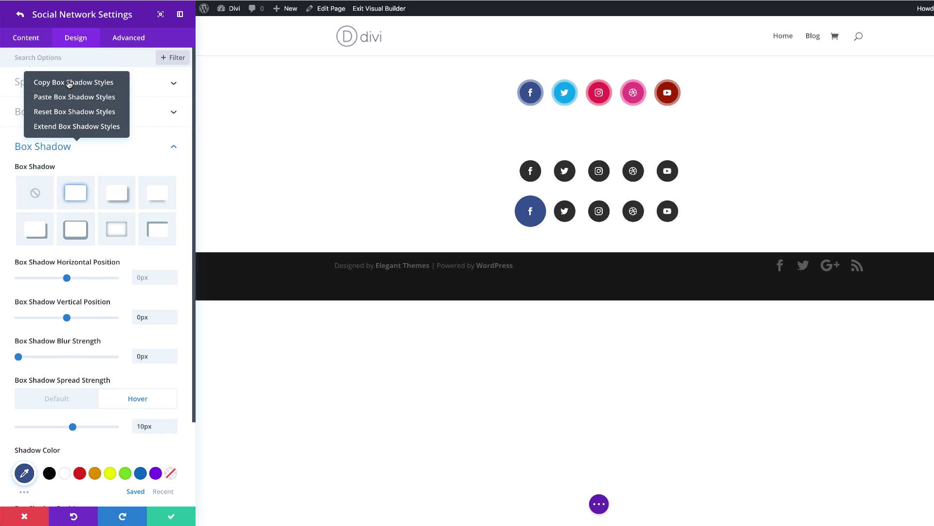
click(97, 84)
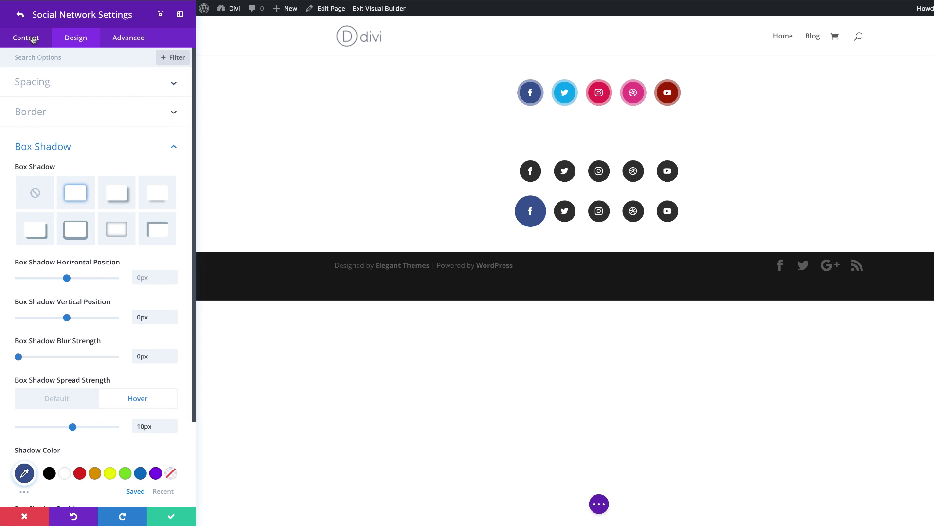
click(18, 13)
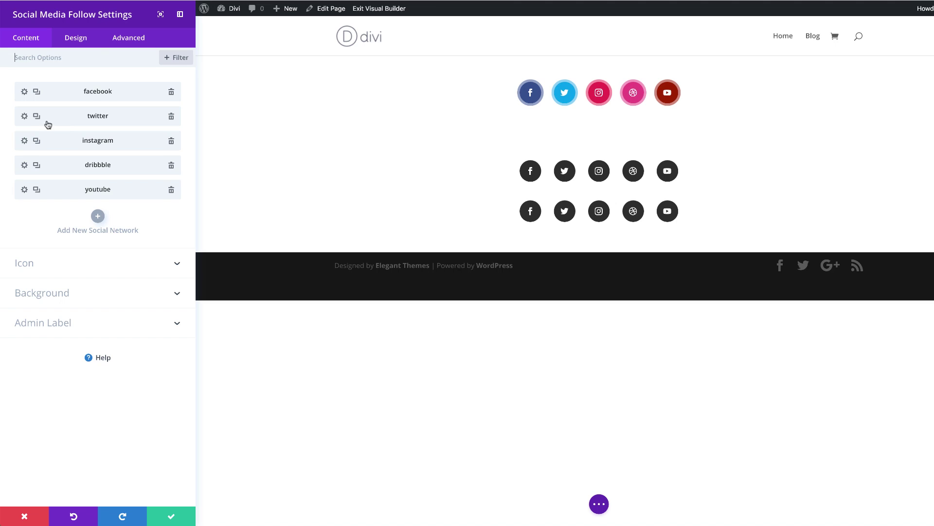
right_click(71, 114)
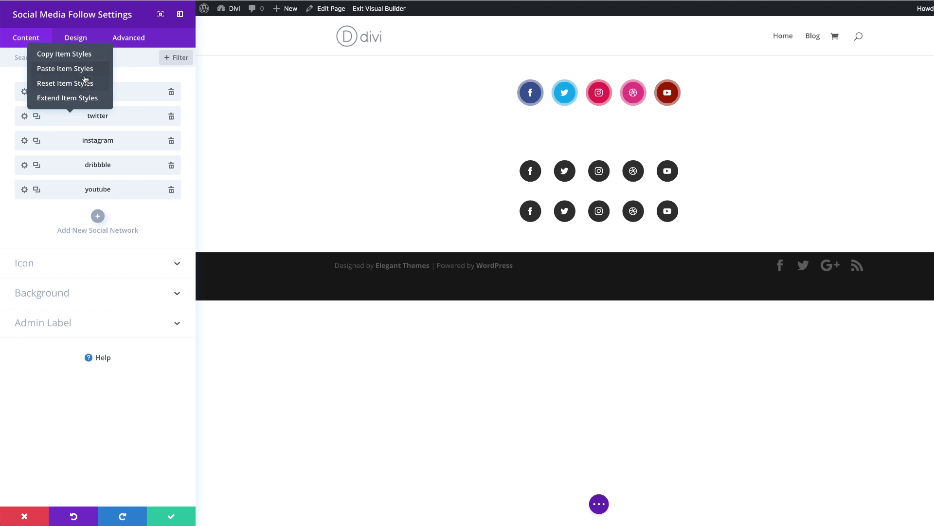
click(99, 86)
right_click(73, 165)
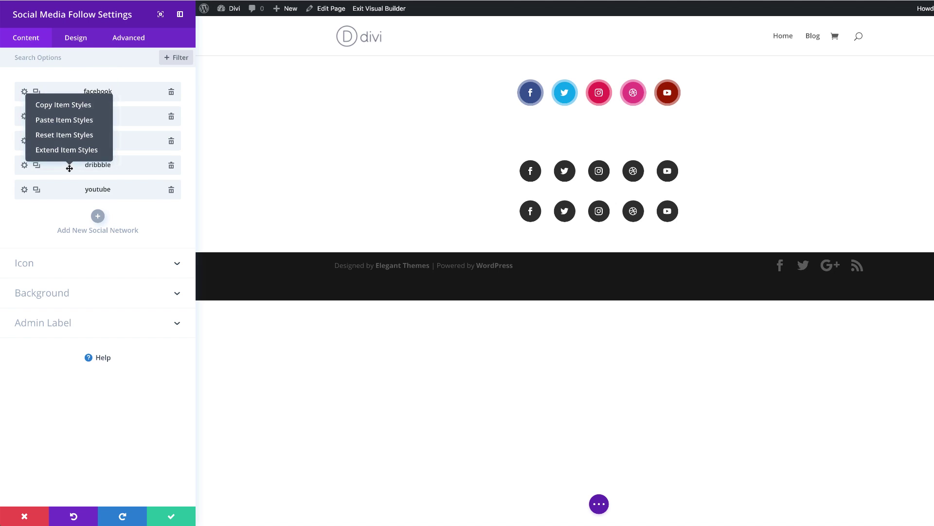
click(81, 120)
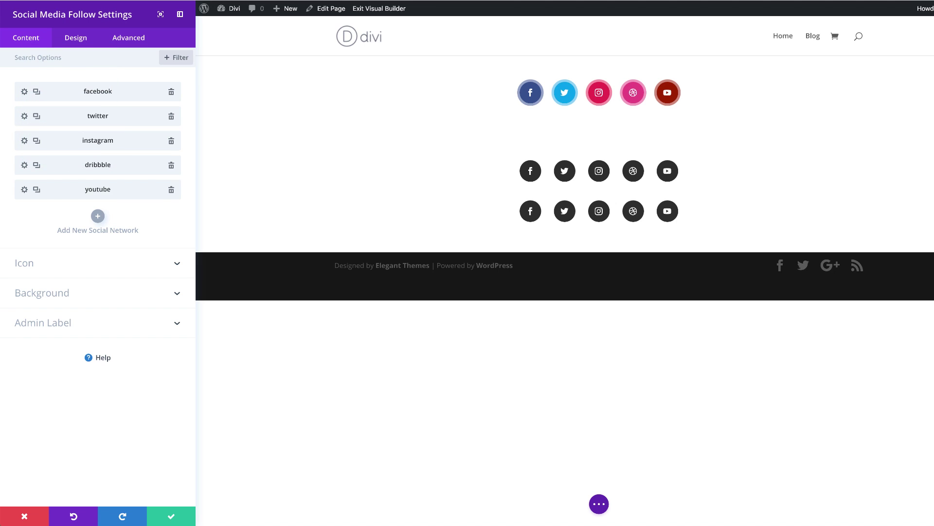
Change the third module's Twitter icon shadow color to Twitter's light blue and return to the list of networks
click(25, 116)
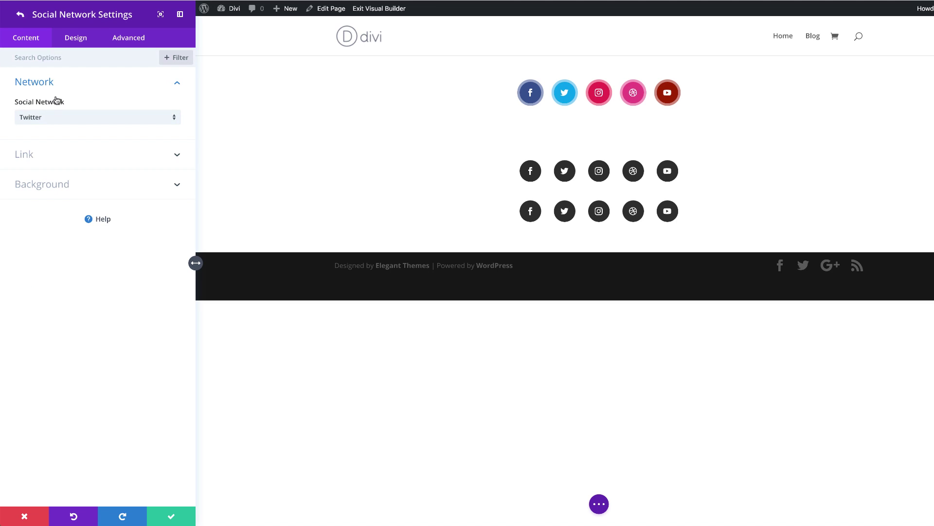
click(80, 38)
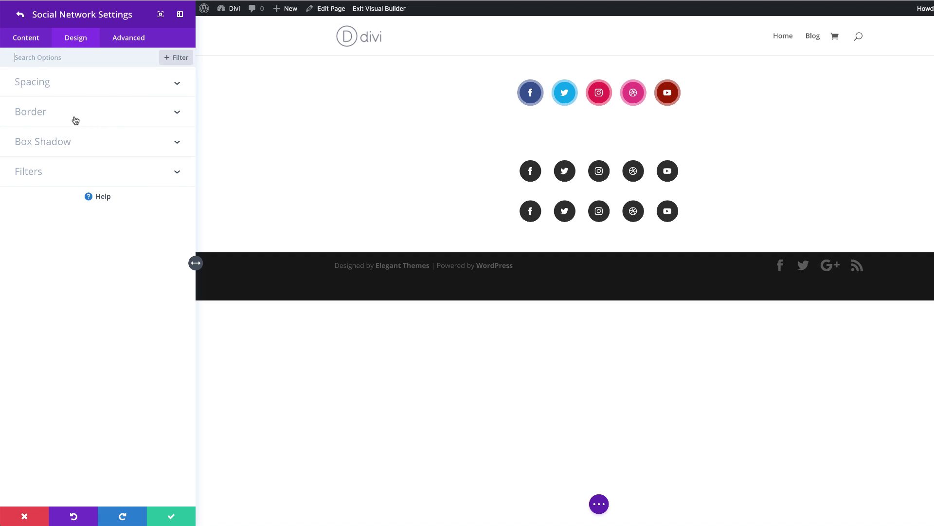
click(48, 111)
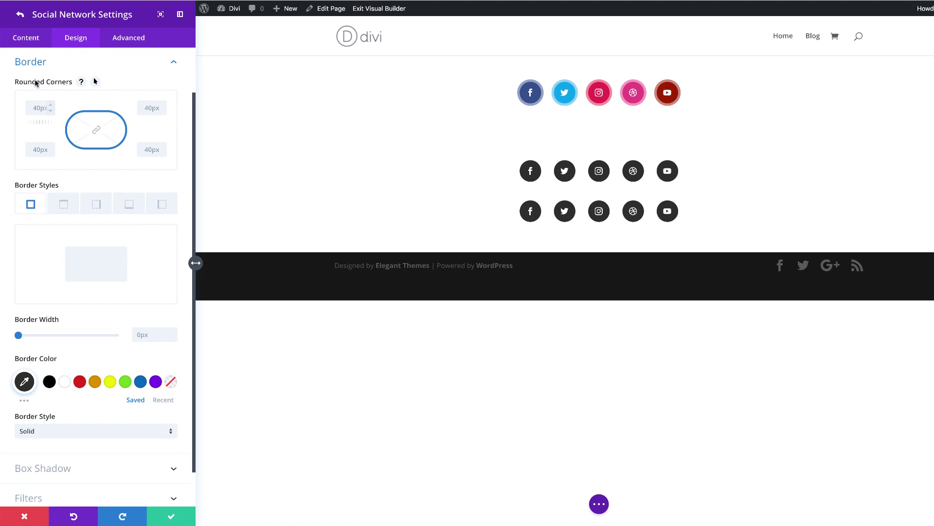
scroll(108, 355, down, 2)
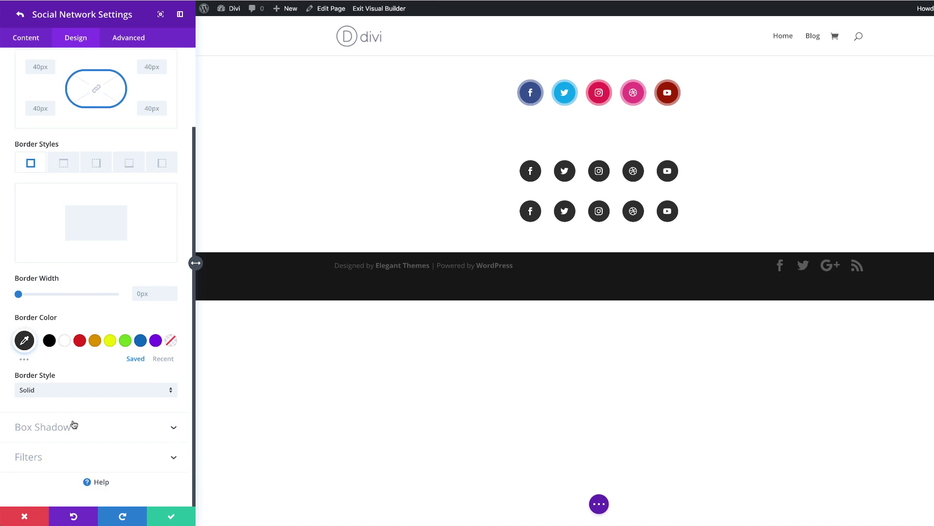
click(73, 424)
click(25, 371)
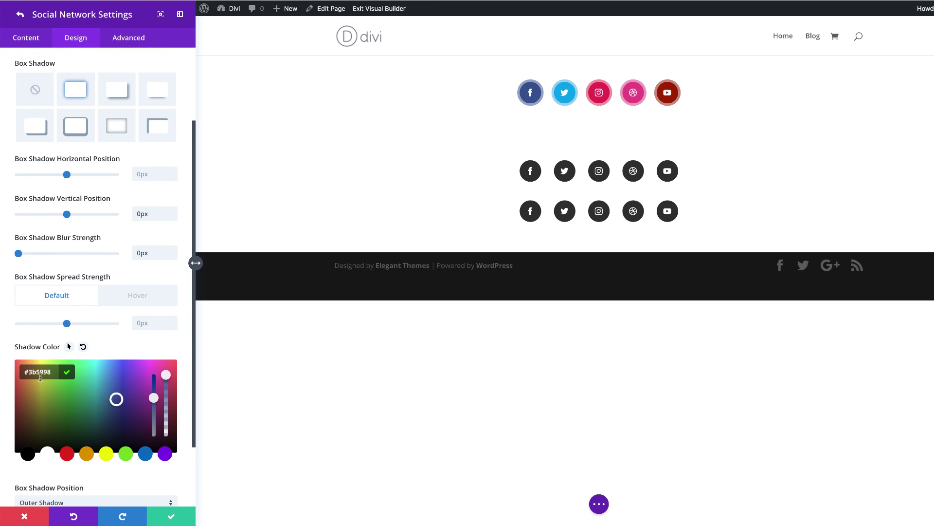
drag(29, 371, 52, 371)
click(51, 146)
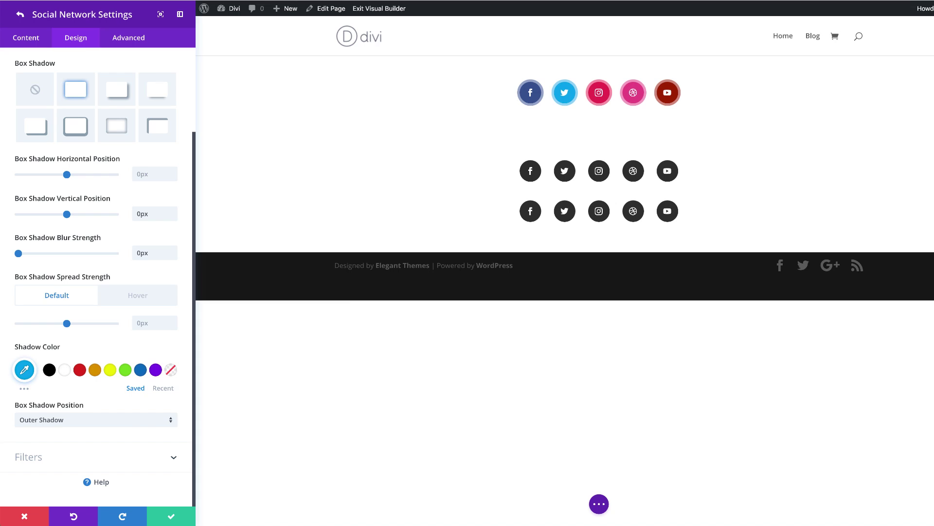
click(20, 16)
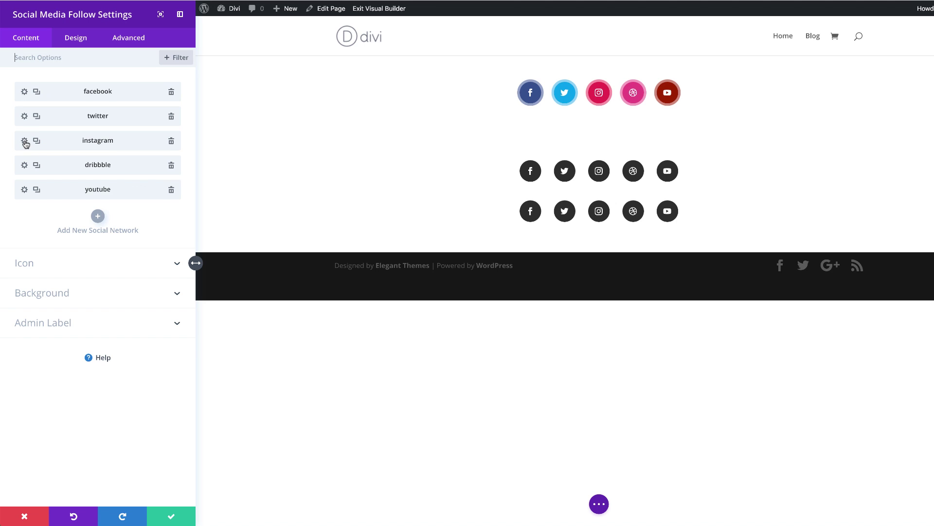
Leave the current module's network settings and duplicate the last social media follow module in the section
click(25, 142)
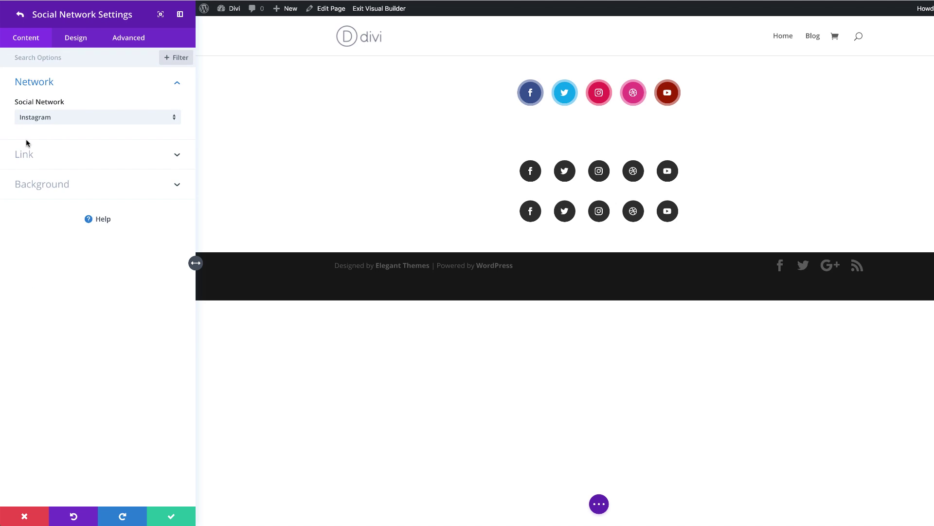
key(Escape)
mouse_move(503, 213)
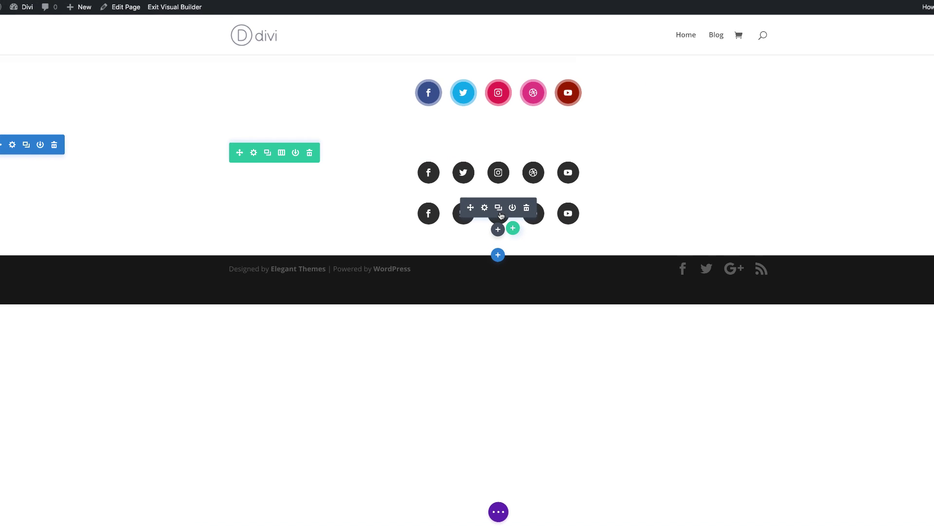
click(499, 210)
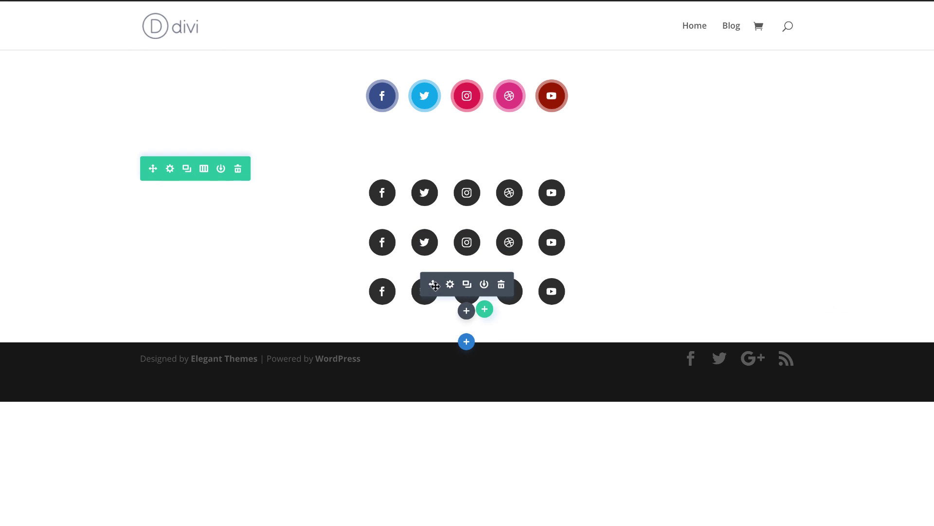
Open the border design settings of the Facebook network in the duplicated module
click(451, 285)
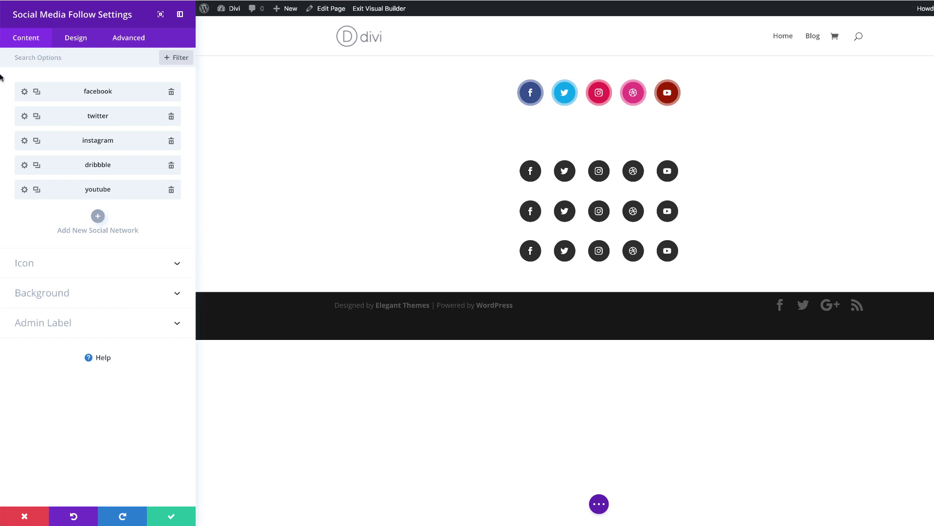
click(24, 93)
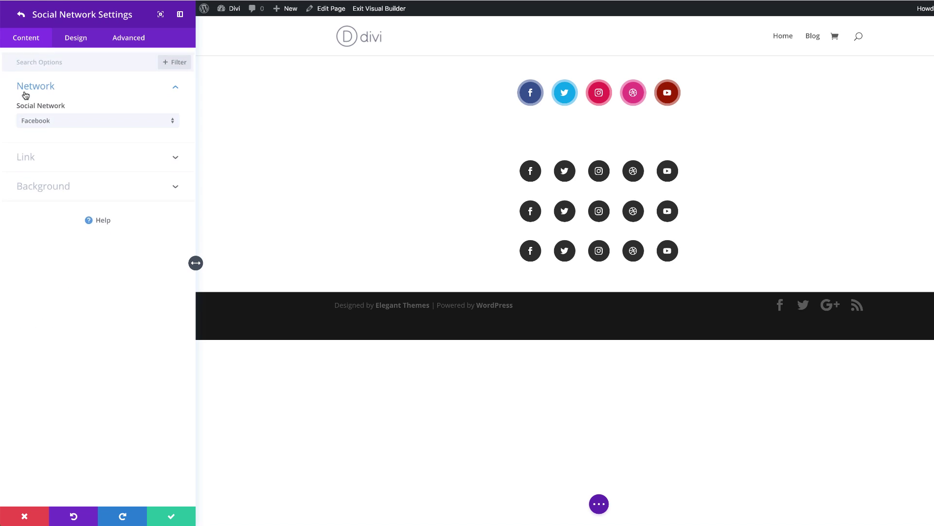
click(84, 43)
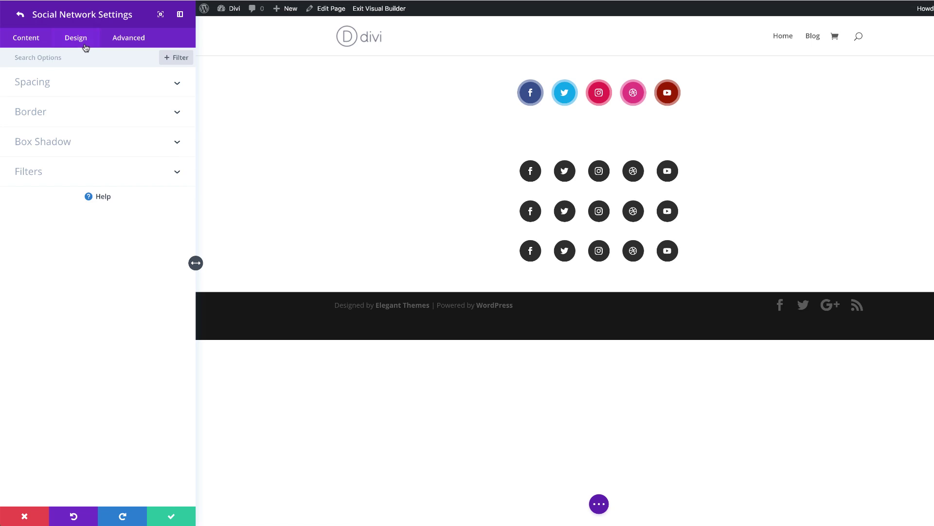
click(47, 114)
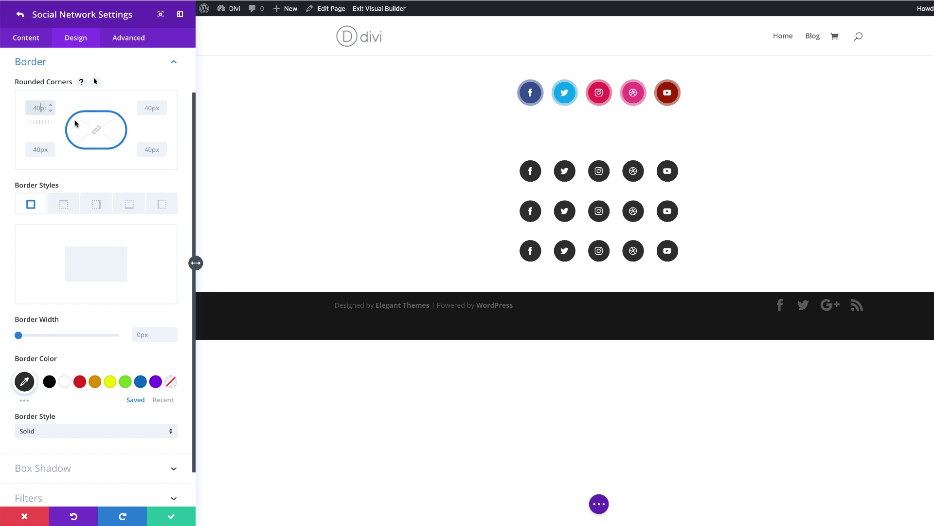
click(97, 131)
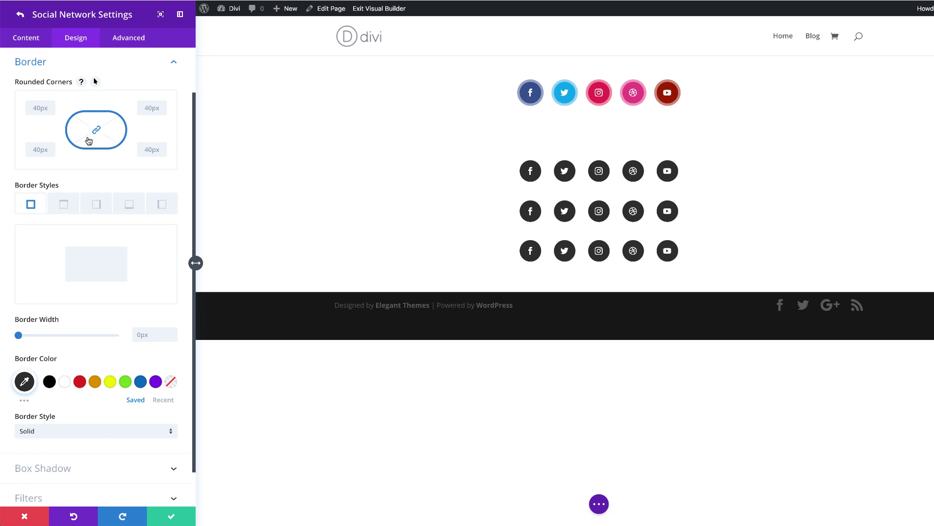
double_click(49, 114)
text(4)
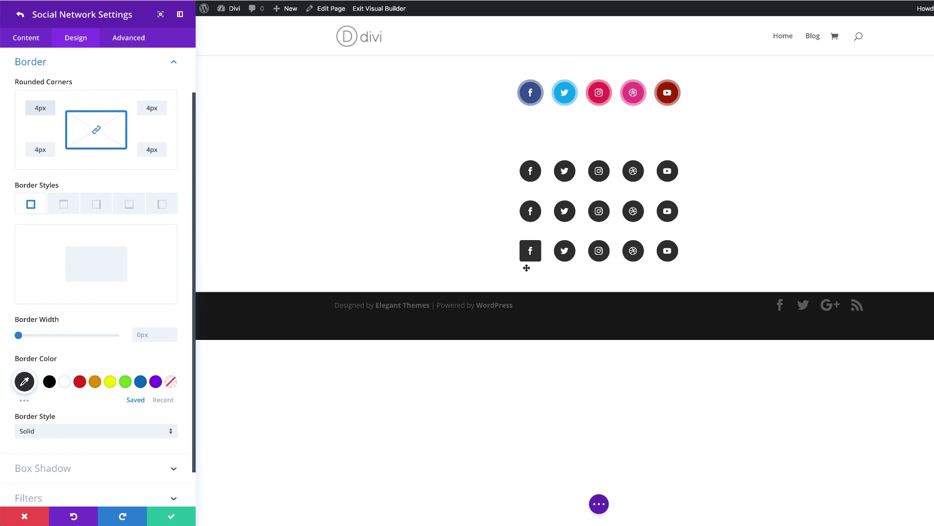
key(ctrl+z)
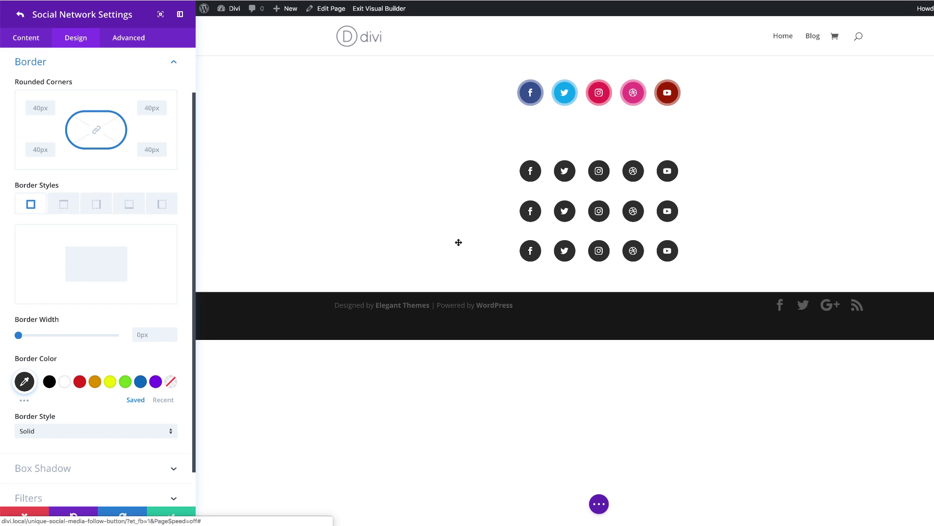
Enable hover for the Facebook icon's rounded corners, set all four hover corners to 4px, and compare the default and hover states
mouse_move(94, 84)
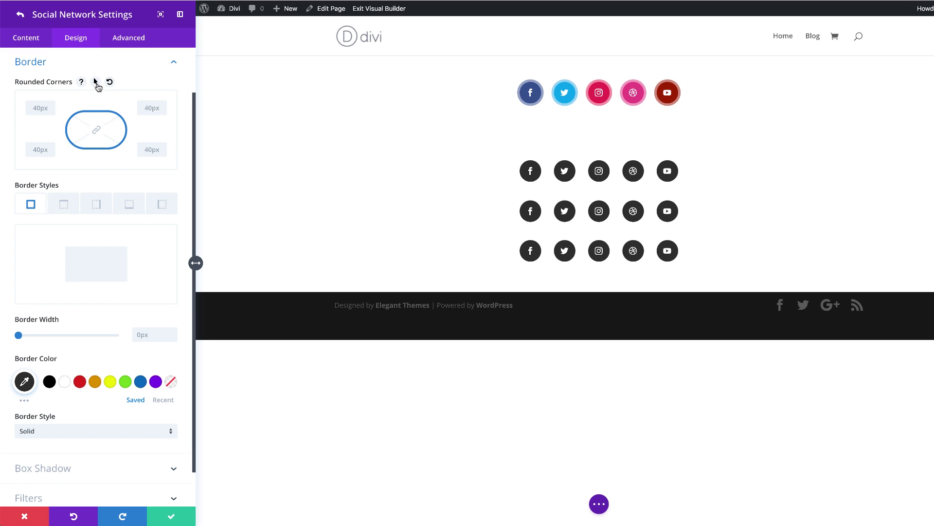
click(96, 82)
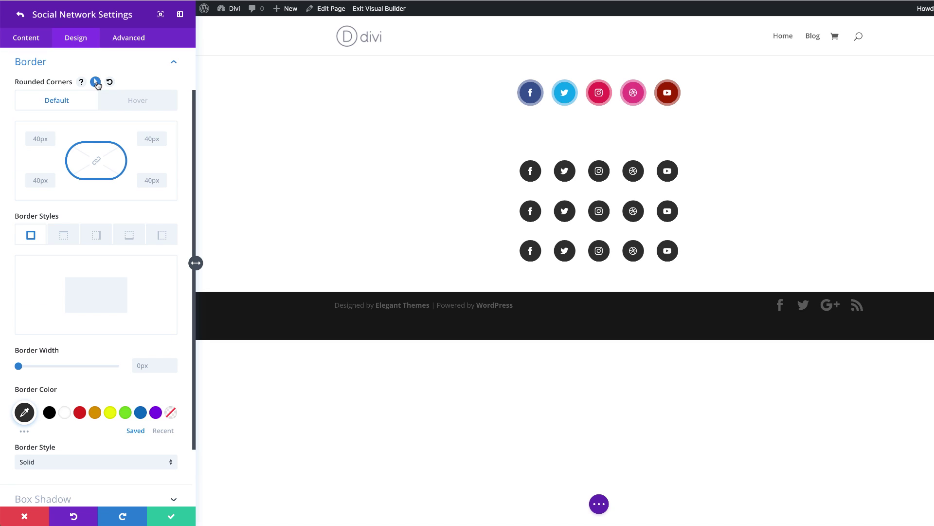
click(164, 106)
click(43, 136)
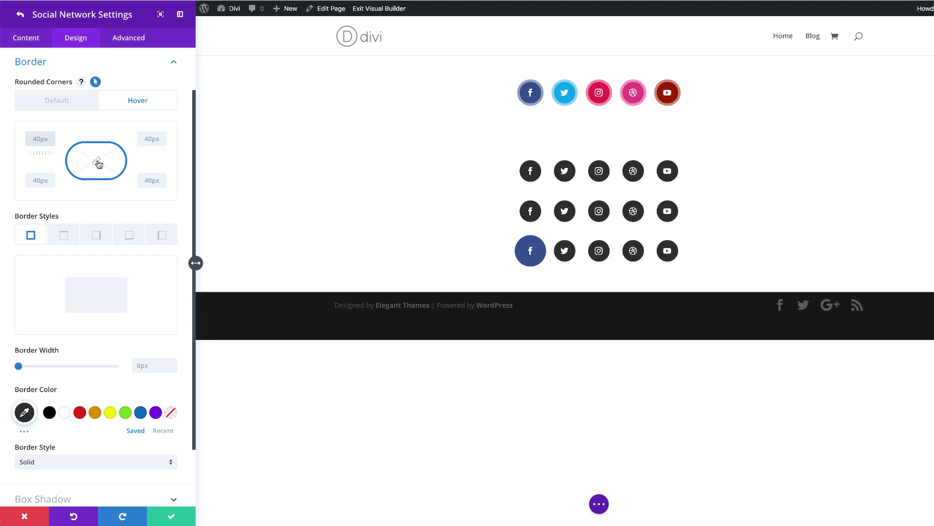
key(BackSpace)
click(97, 162)
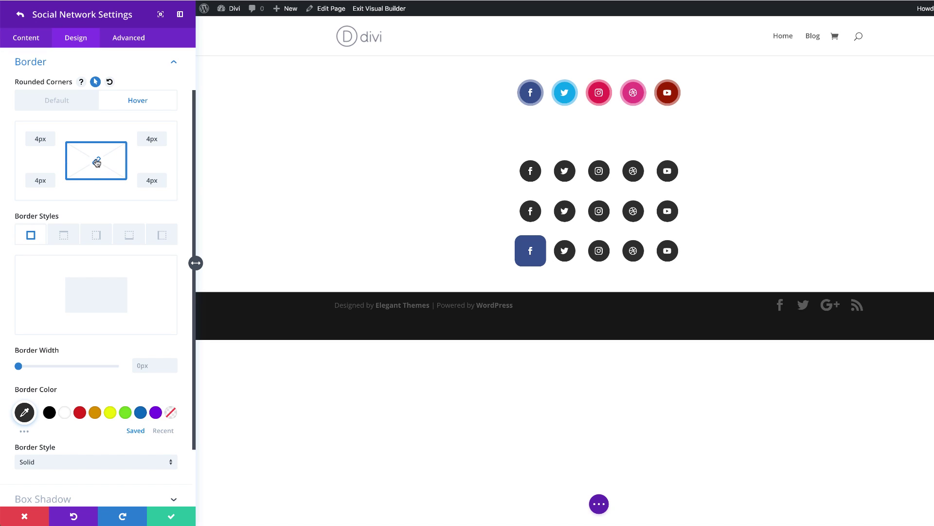
click(85, 105)
click(136, 107)
click(78, 104)
click(122, 105)
click(80, 104)
click(136, 107)
Copy the Facebook icon's border styles, paste them onto the Twitter network, and save the module's settings
right_click(82, 78)
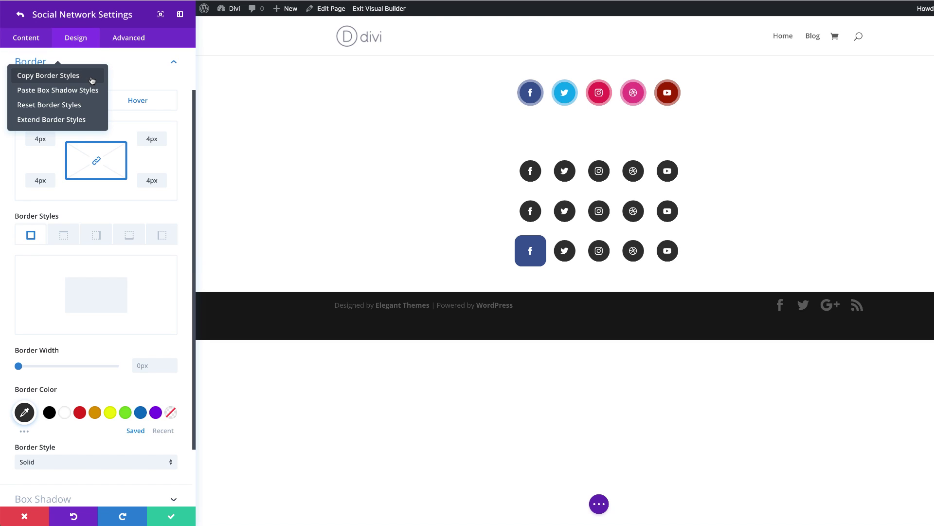
click(91, 77)
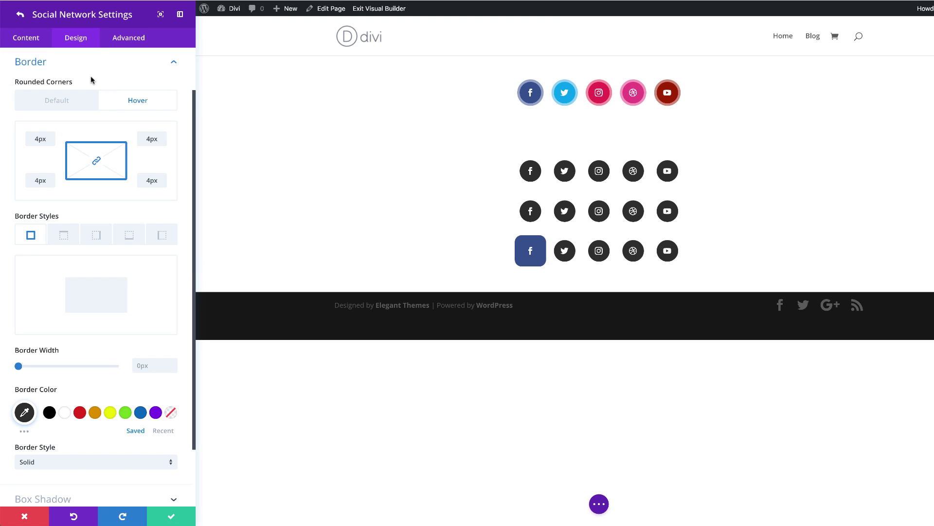
click(20, 14)
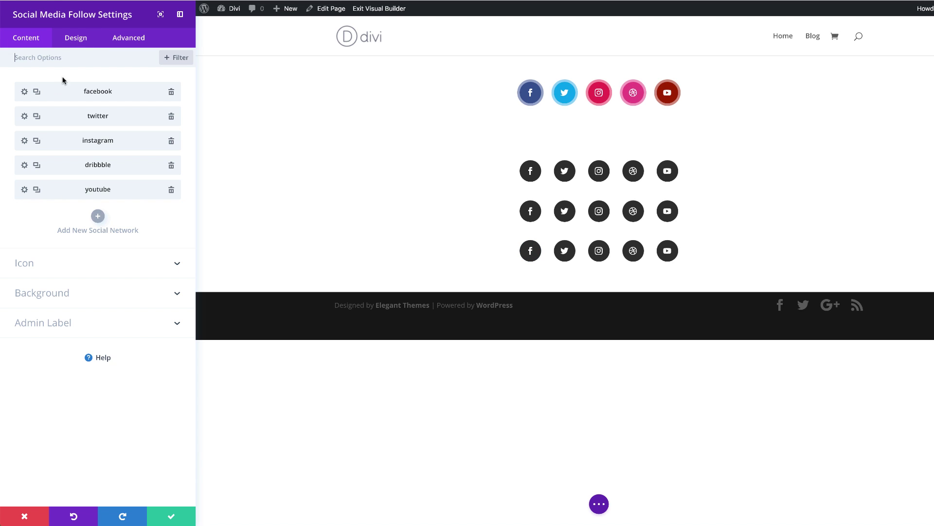
right_click(68, 116)
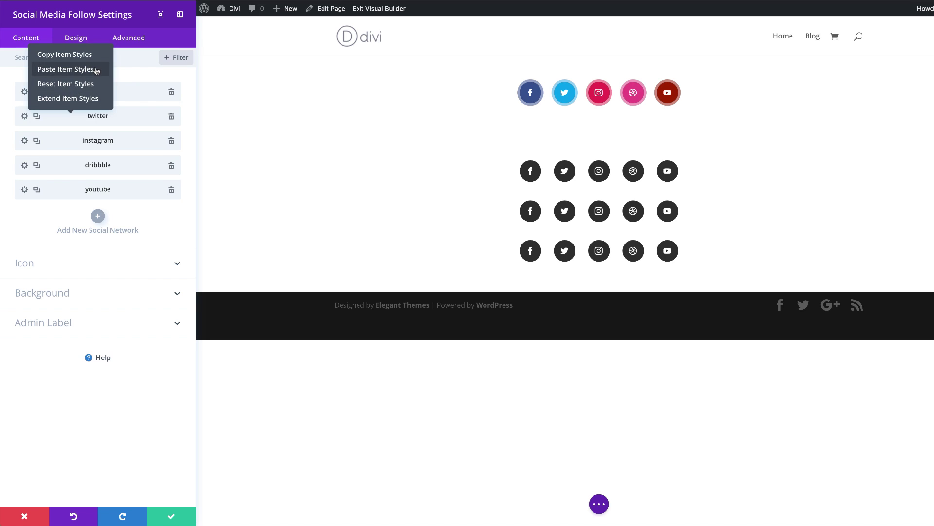
click(66, 69)
click(151, 112)
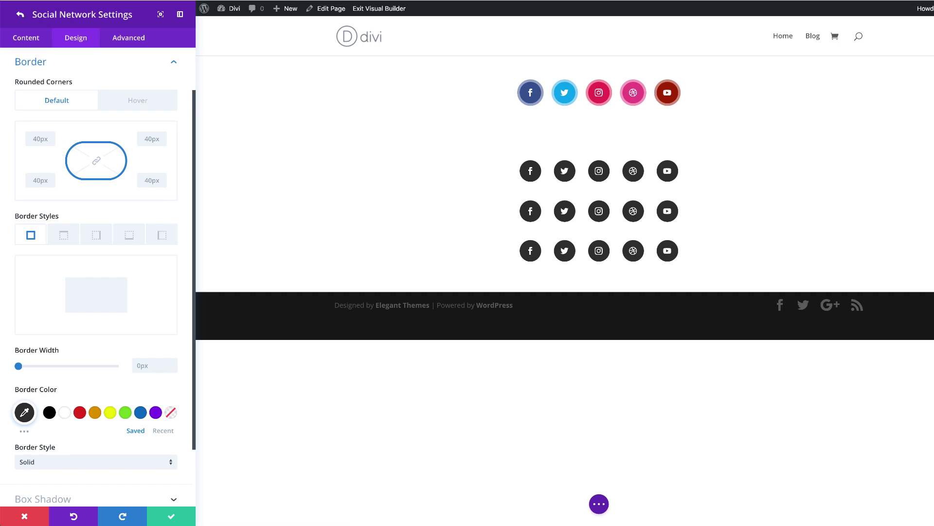
mouse_move(95, 82)
click(172, 518)
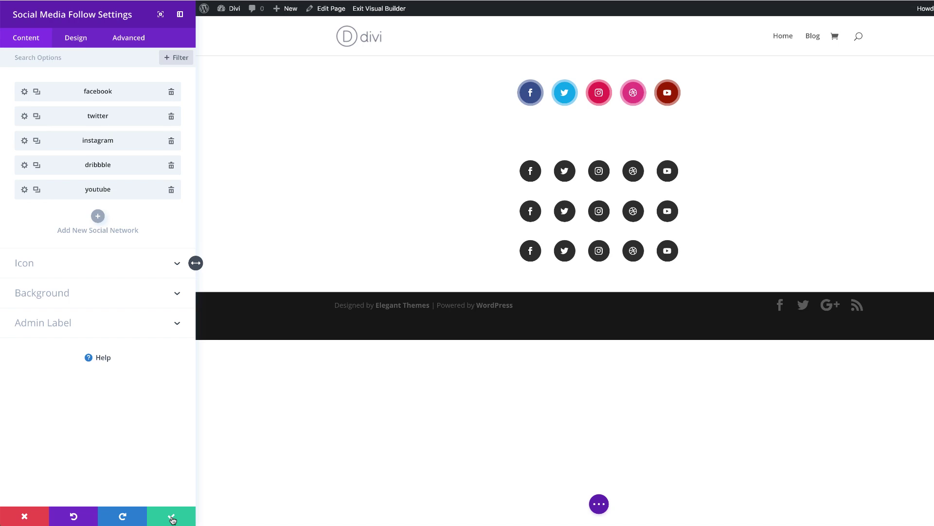
click(172, 518)
Insert the saved "social media" section from the library below the existing sections
mouse_move(501, 292)
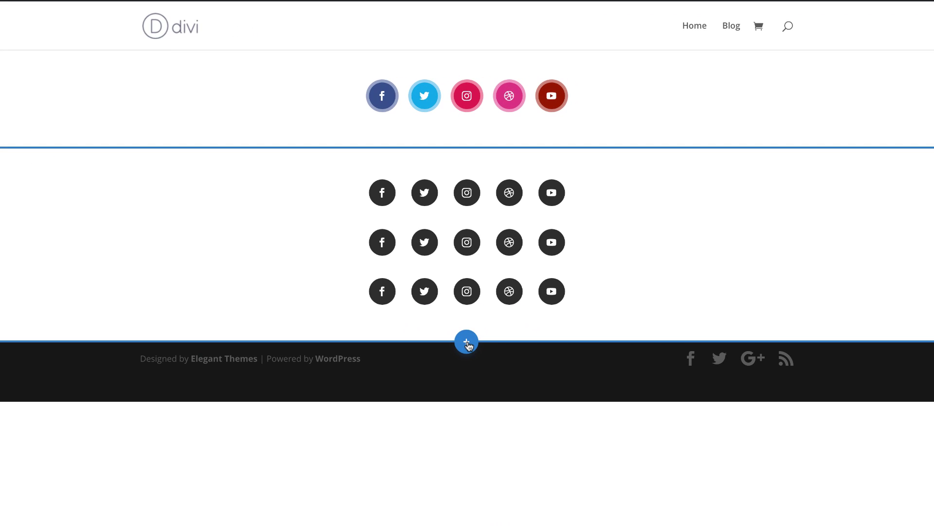
click(469, 345)
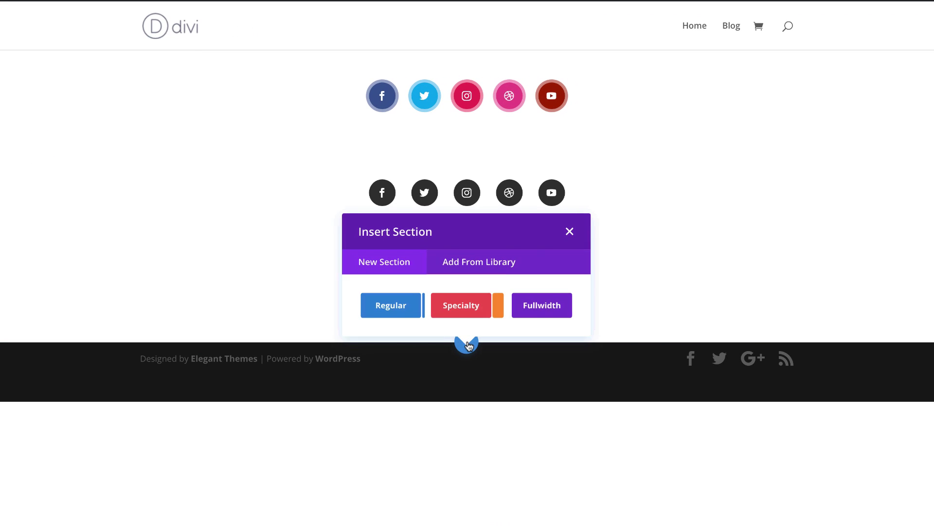
click(495, 259)
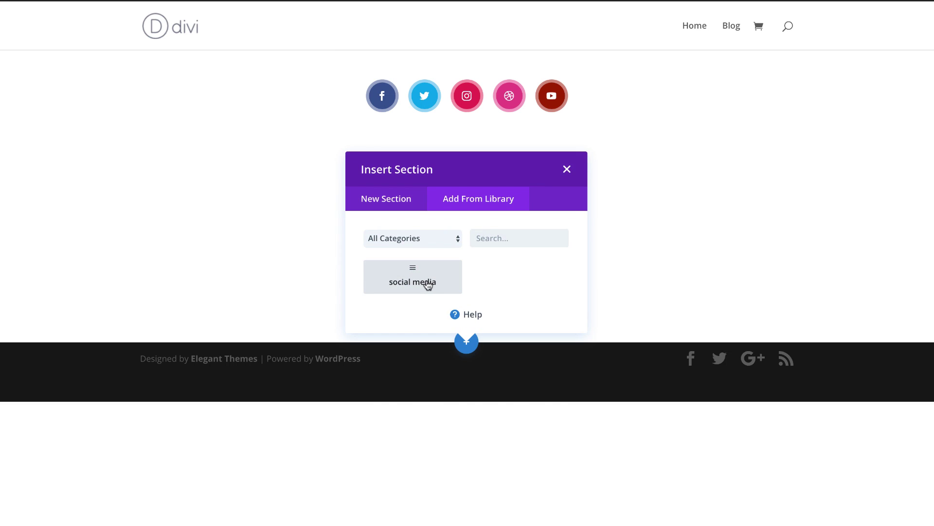
click(428, 288)
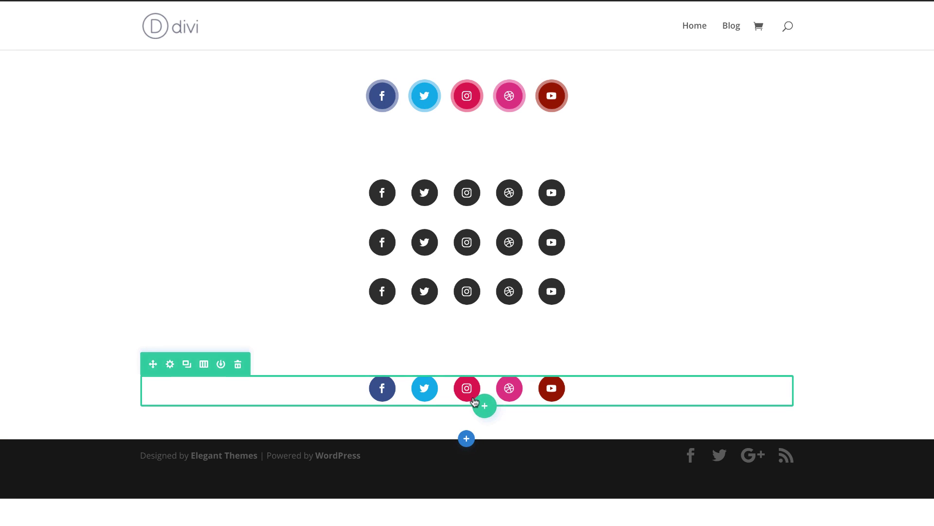
Enable hover for the saturation filter of the new section's Facebook icon and set its default saturation to 0%
mouse_move(455, 388)
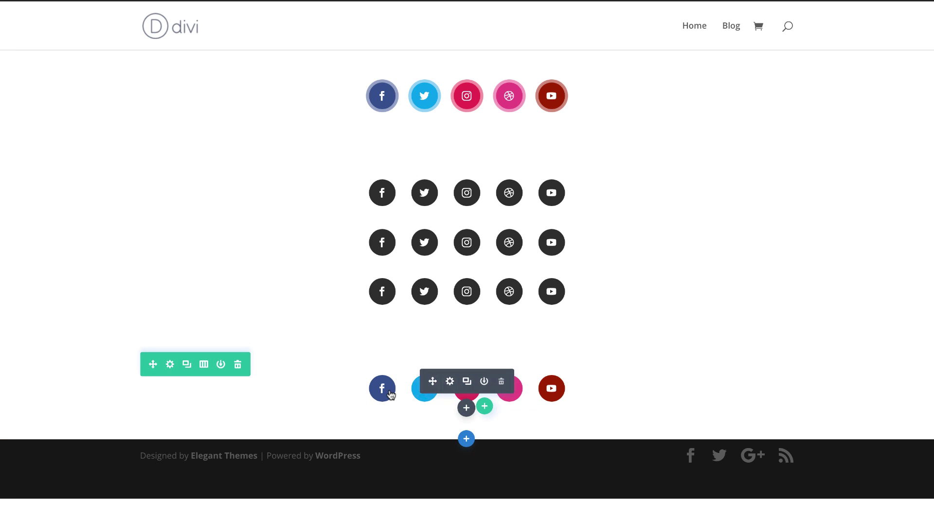
click(450, 381)
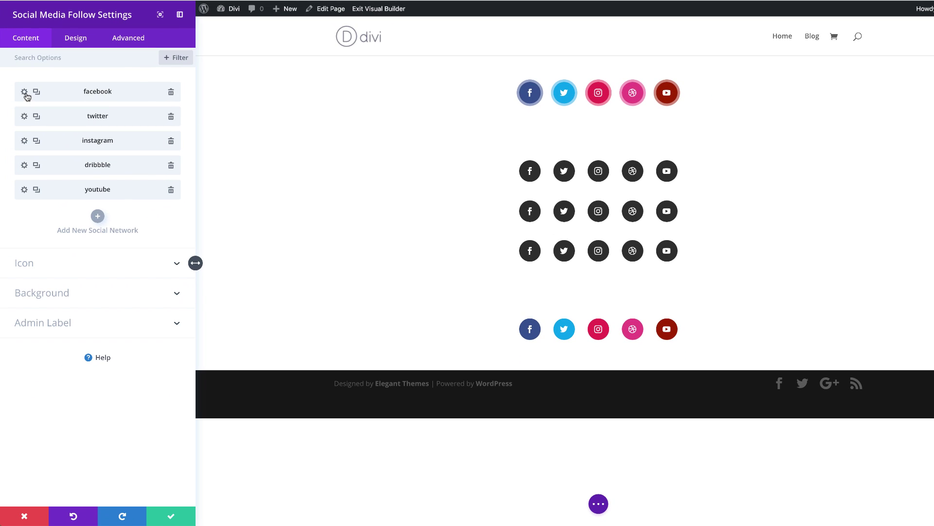
click(24, 93)
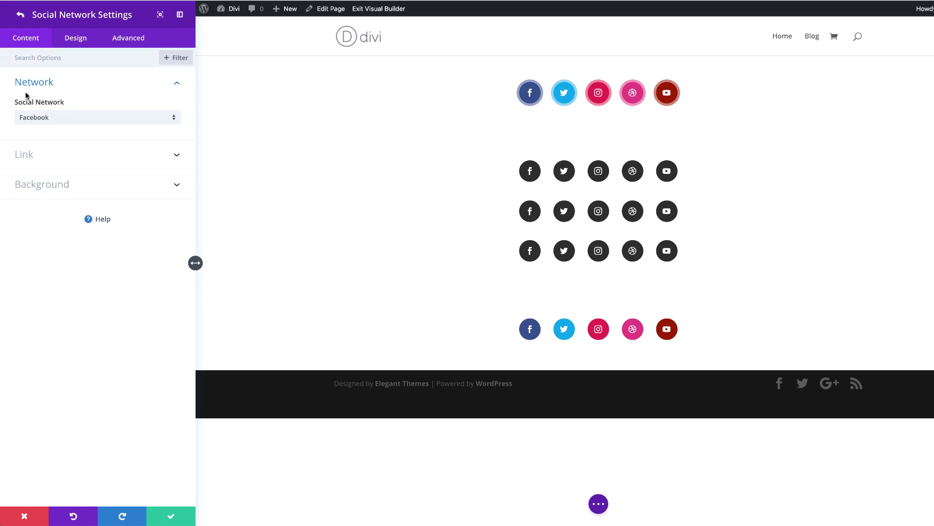
click(77, 40)
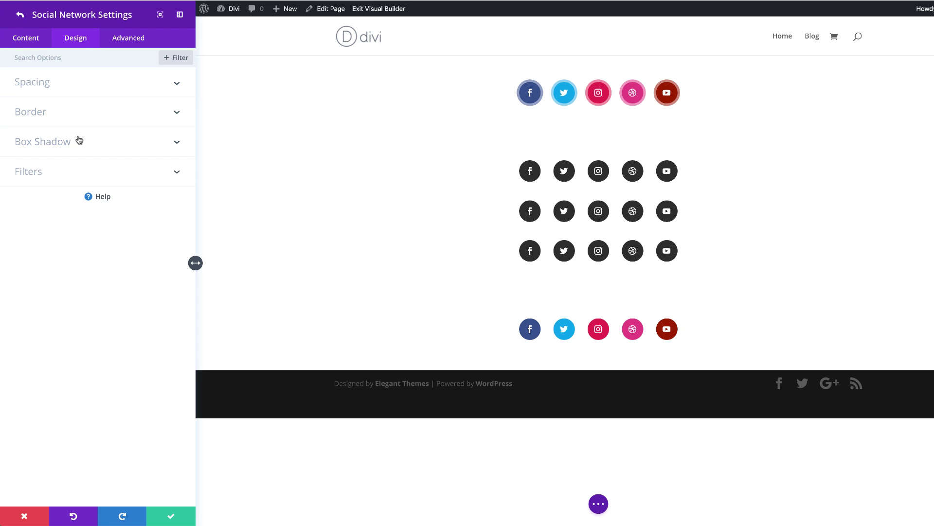
click(62, 171)
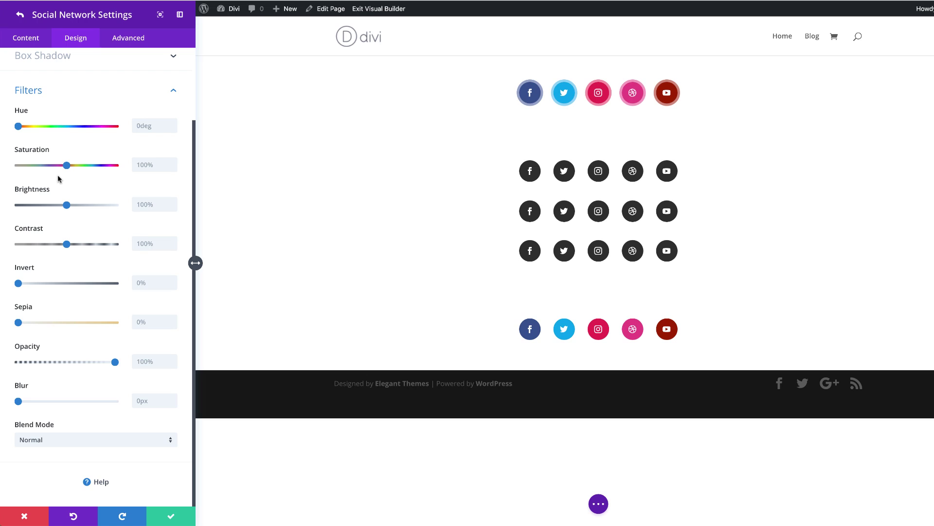
mouse_move(56, 115)
mouse_move(58, 153)
click(72, 150)
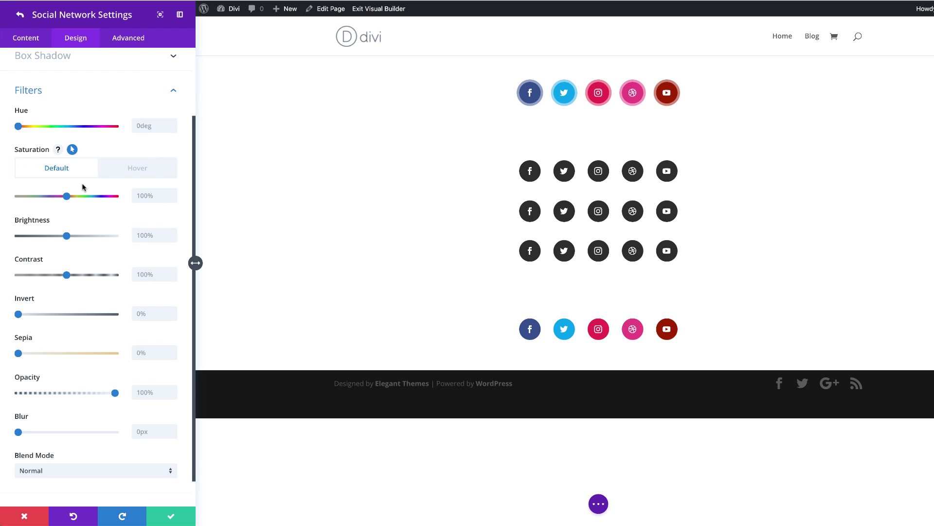
click(139, 170)
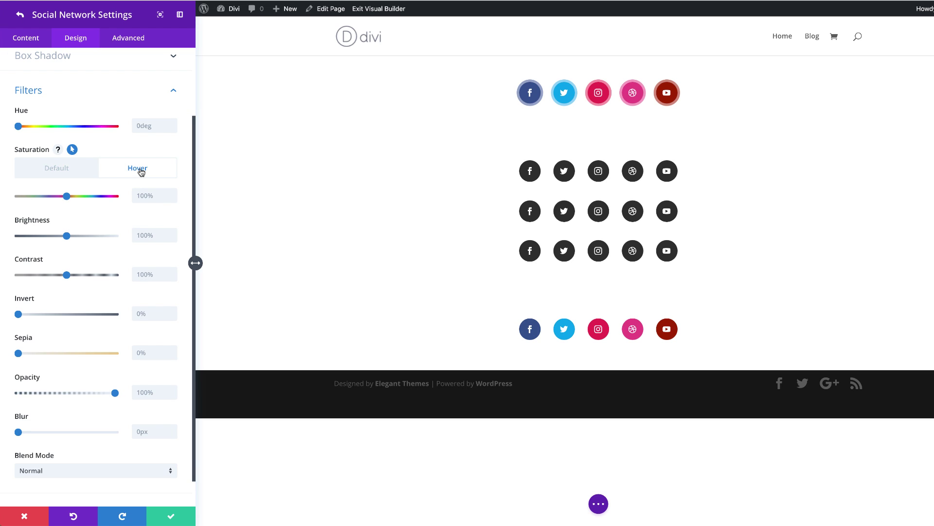
click(59, 171)
drag(66, 195, 9, 197)
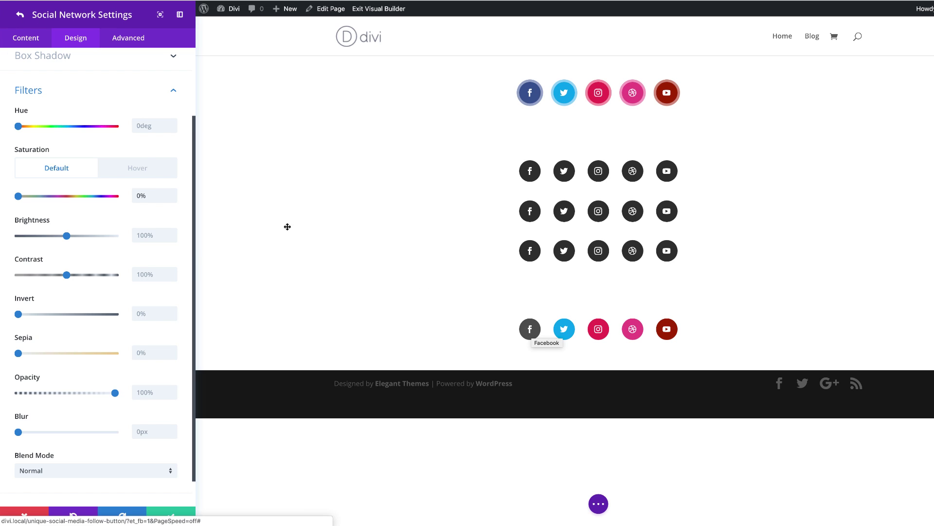
Set the Facebook icon's hover saturation to 100% and compare the default and hover states
click(139, 168)
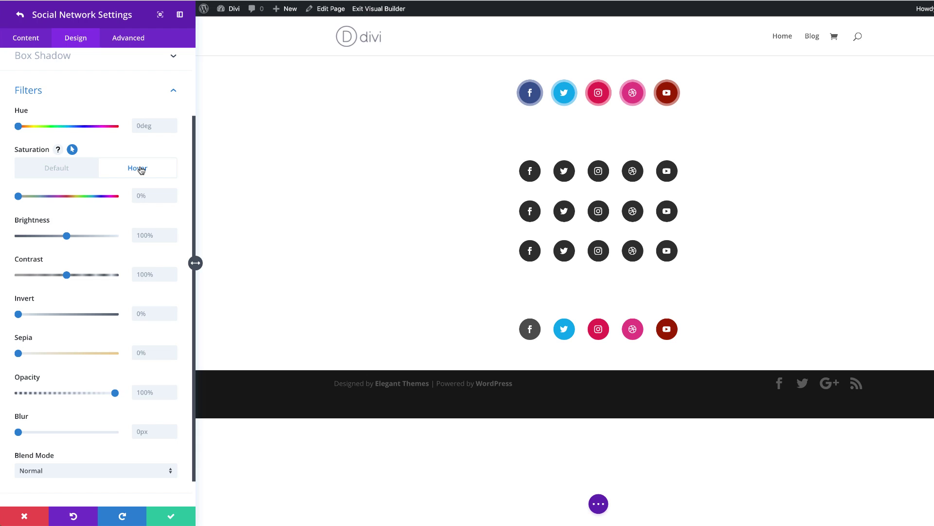
click(164, 198)
text(100%)
click(57, 170)
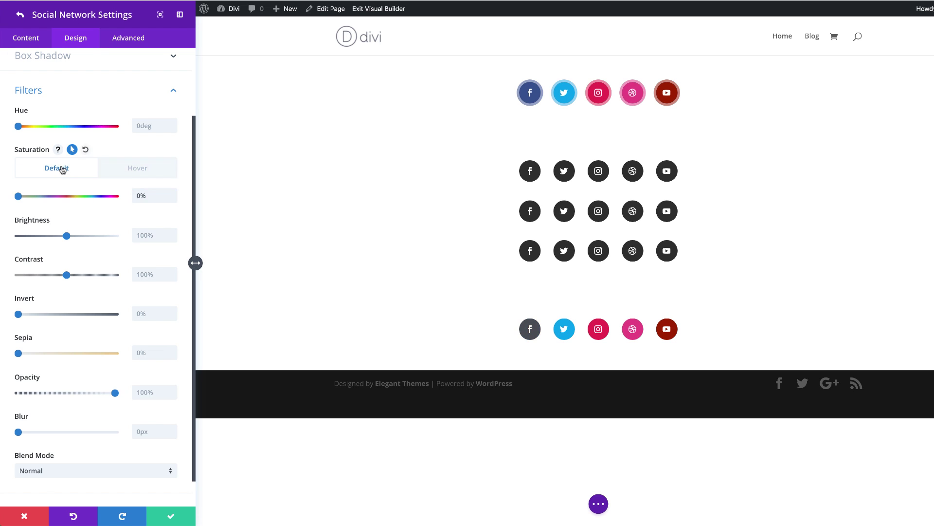
click(126, 169)
click(68, 169)
click(87, 169)
click(129, 170)
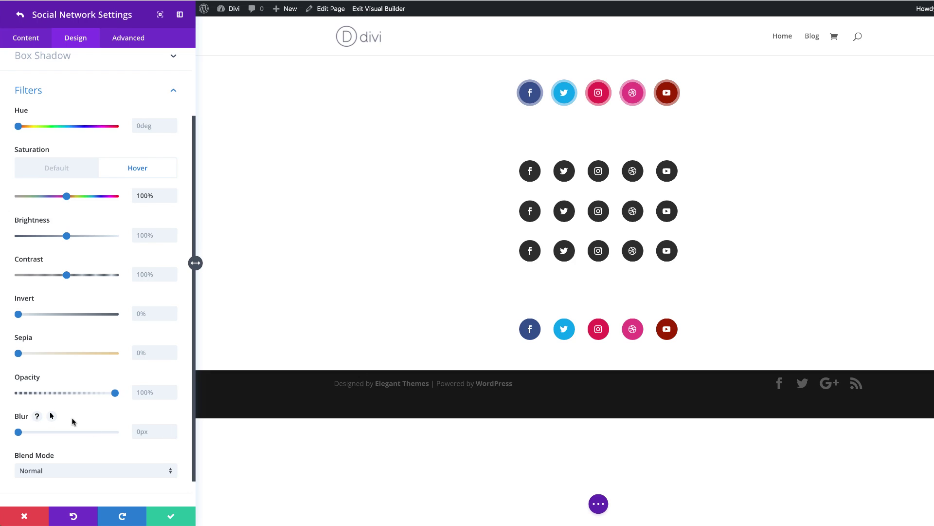
Enable hover for the invert filter of the Facebook icon and set its default invert to 100%
scroll(72, 422, down, 1)
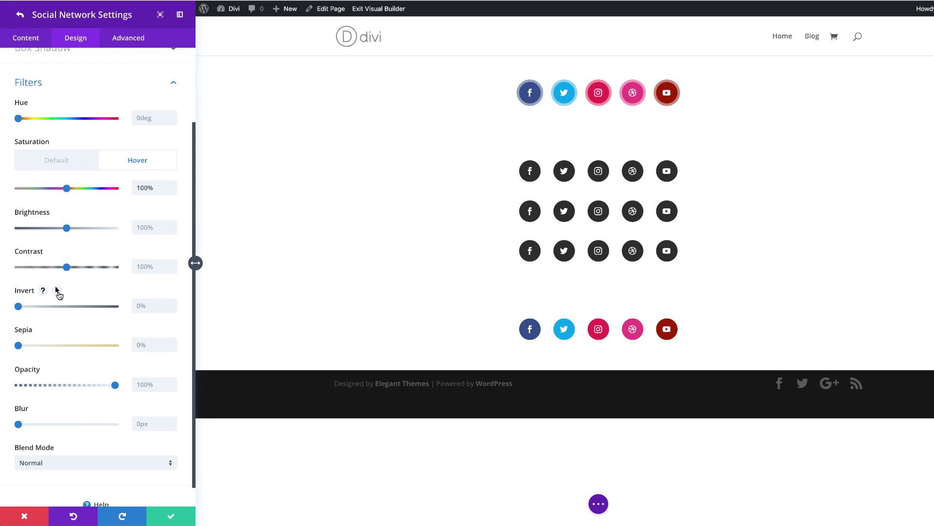
click(57, 291)
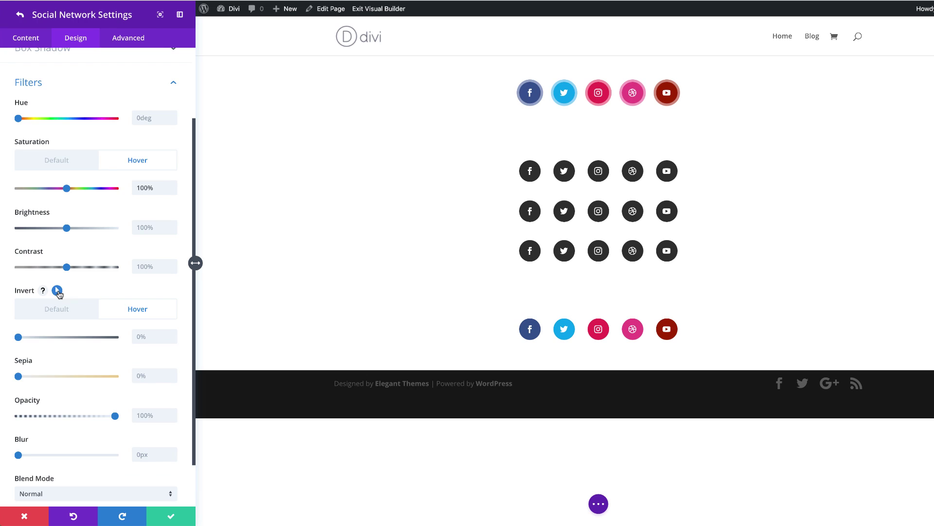
click(147, 338)
click(82, 314)
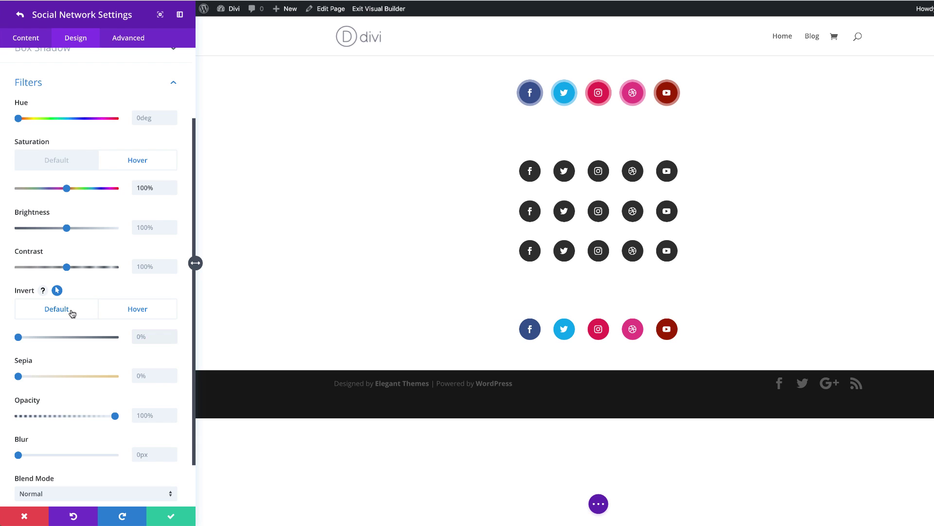
click(145, 337)
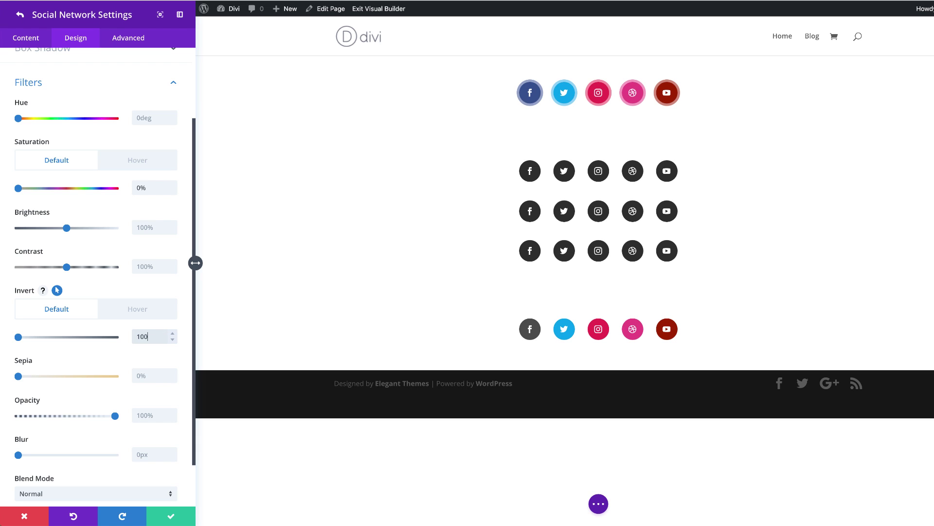
text(100)
key(Return)
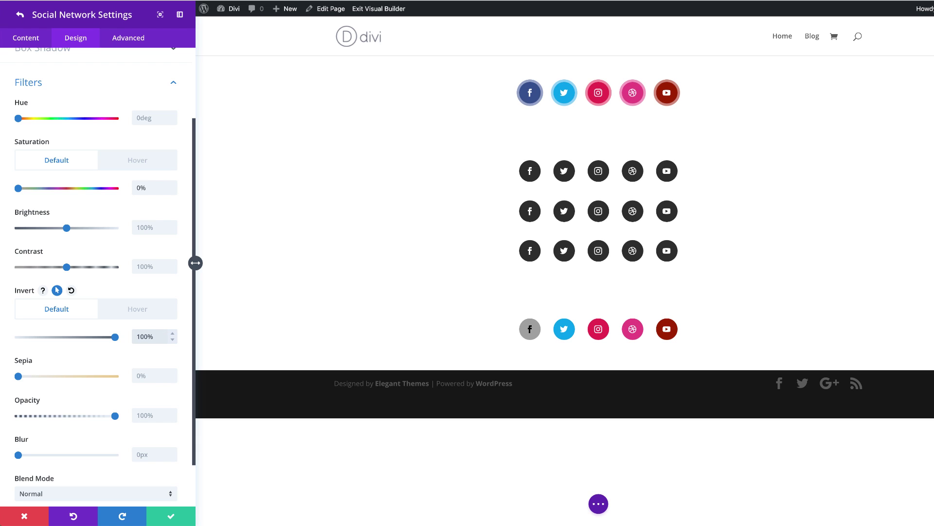
Set the Facebook icon's hover invert to 0% and compare the default and hover states
click(144, 312)
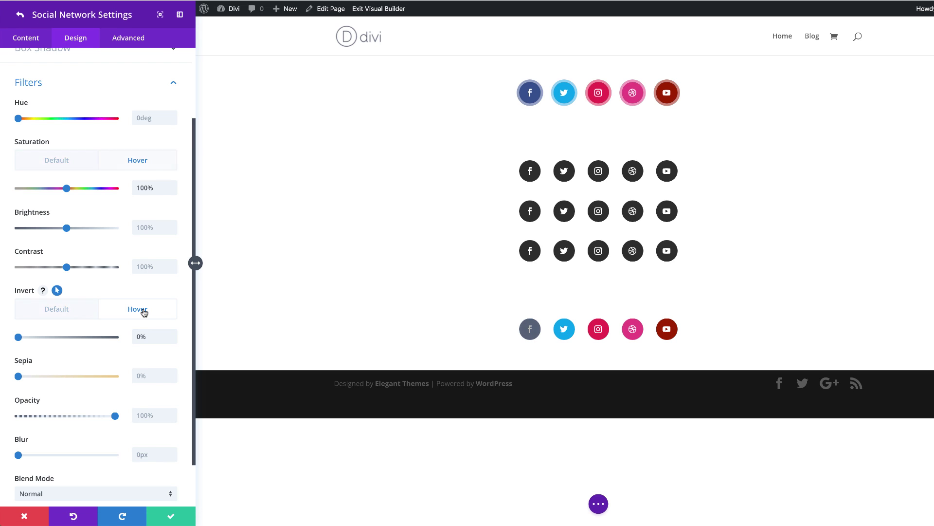
click(83, 312)
click(138, 313)
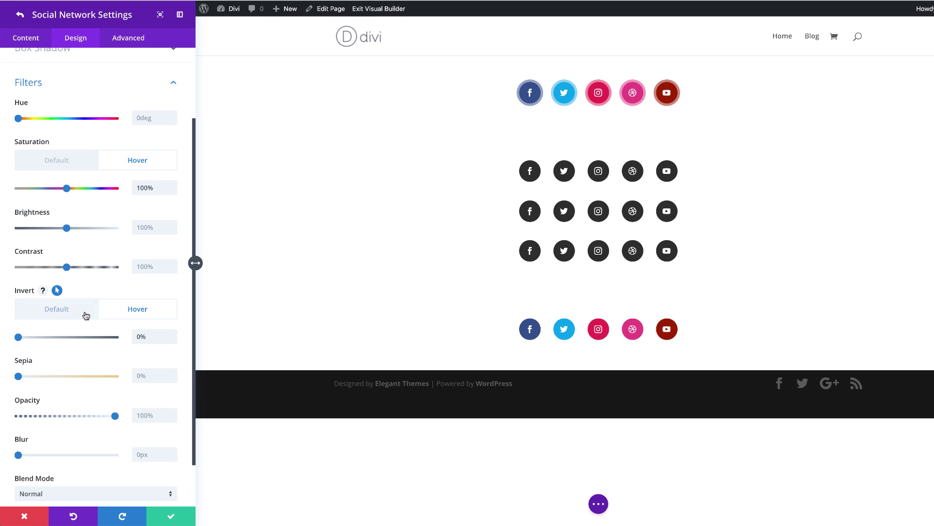
Copy the Facebook icon's filter styles, paste them onto the other social networks, and save the module's settings
scroll(125, 176, up, 3)
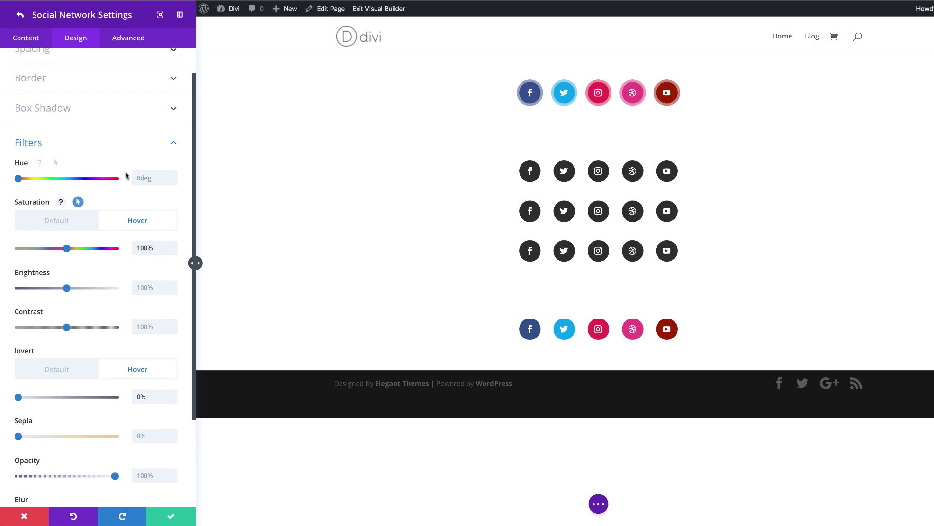
right_click(60, 171)
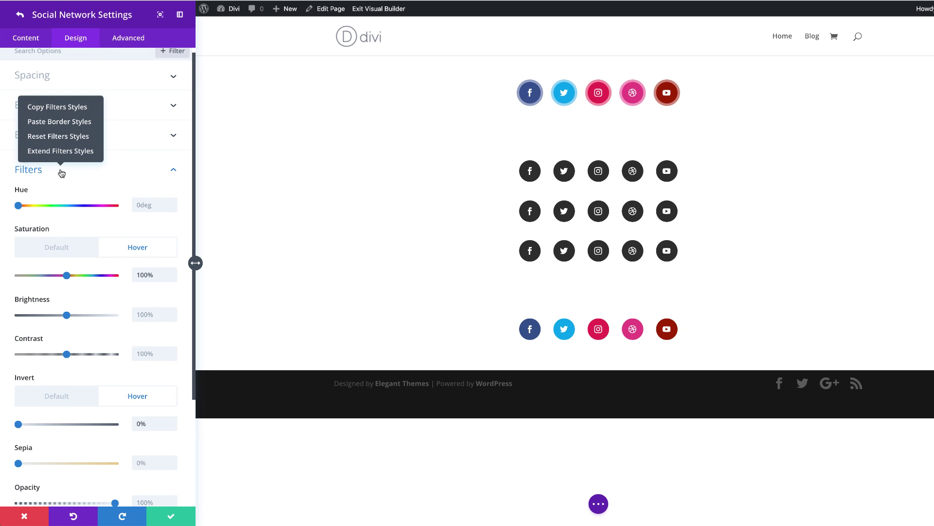
click(79, 107)
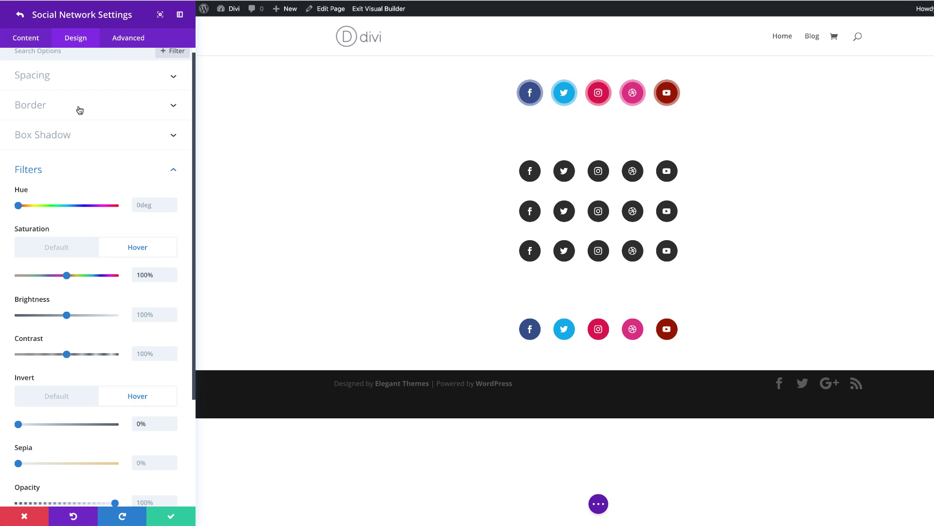
click(19, 15)
right_click(58, 117)
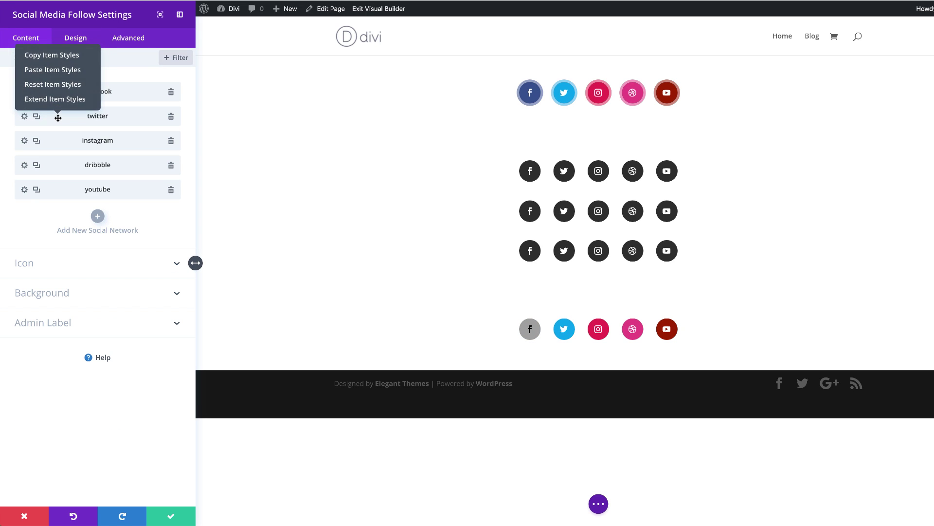
click(78, 71)
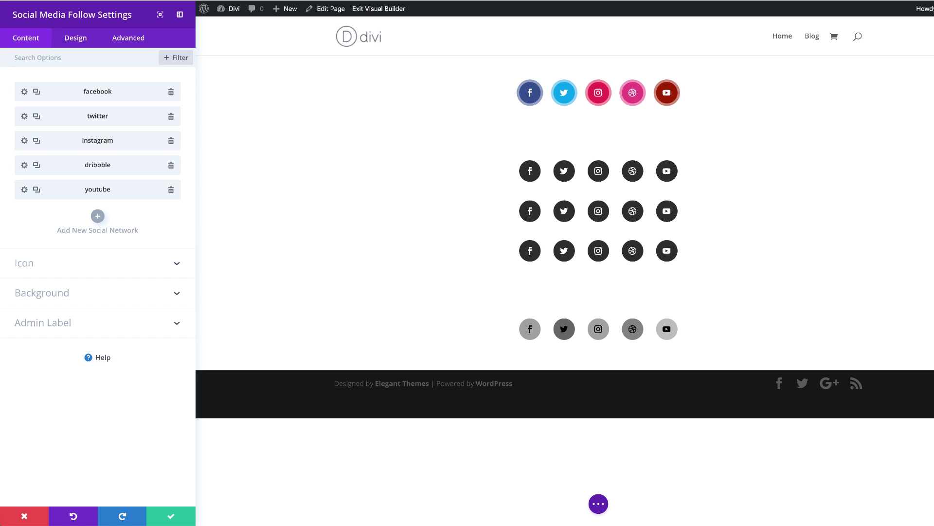
click(171, 515)
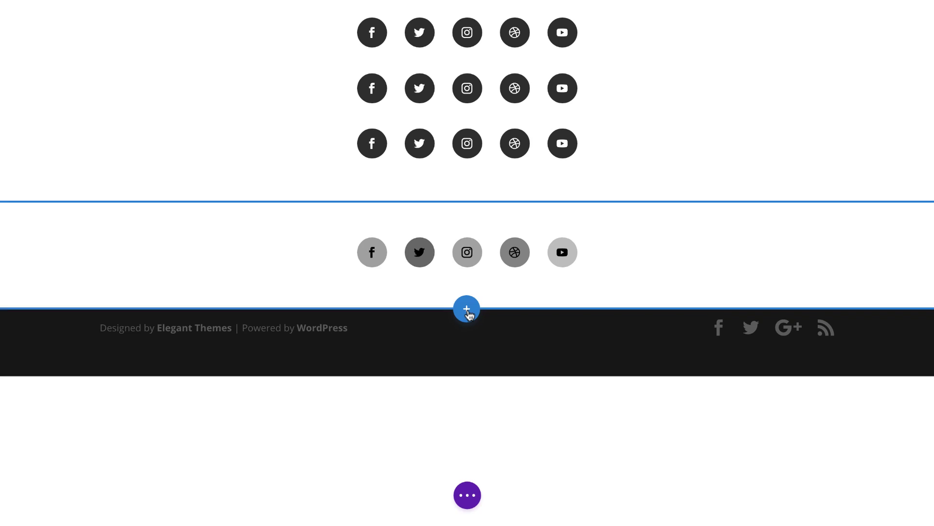
Insert the saved "social media" section from the library below the section with the greyscale icons
click(501, 370)
click(494, 216)
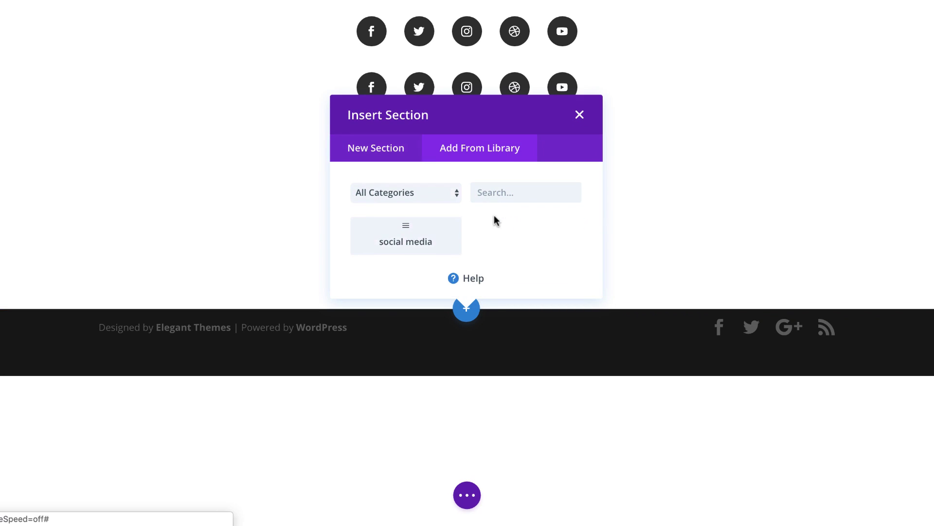
click(422, 243)
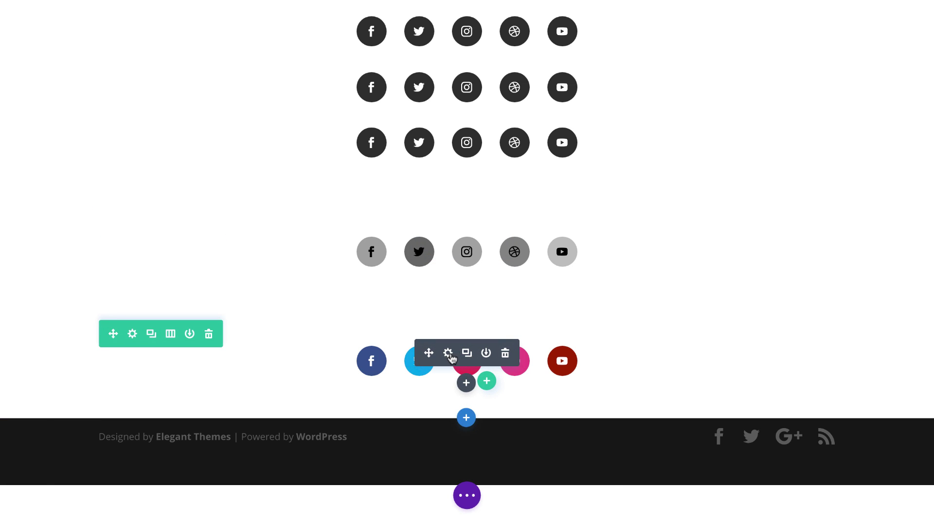
Remove the YouTube, Dribbble, Instagram and Twitter networks from the new section's social media follow module, keeping only Facebook
click(448, 355)
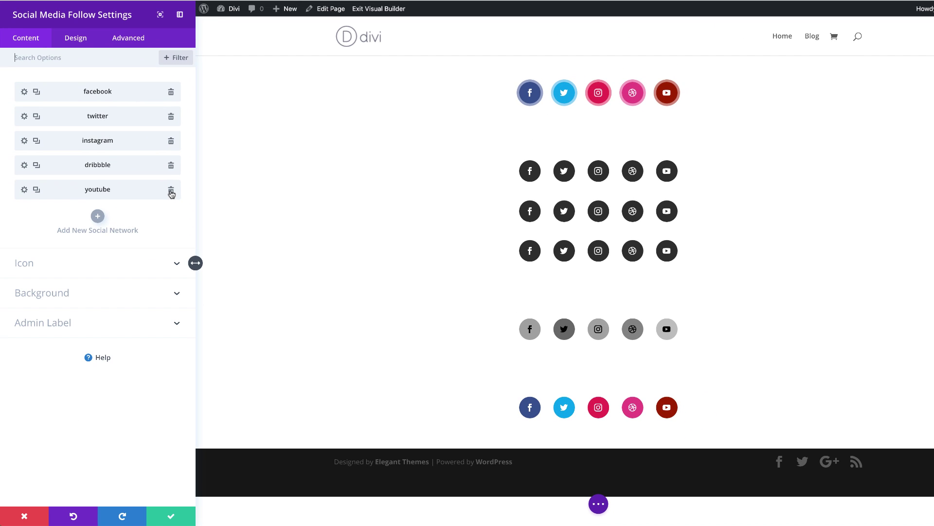
click(171, 190)
click(171, 165)
click(171, 141)
click(171, 116)
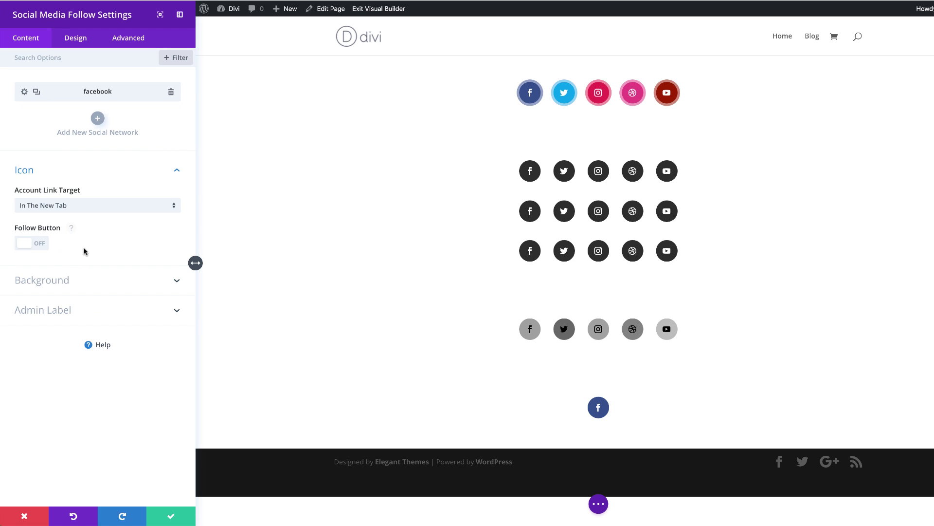
Give the social media follow module a white (#ffffff) background color
click(67, 282)
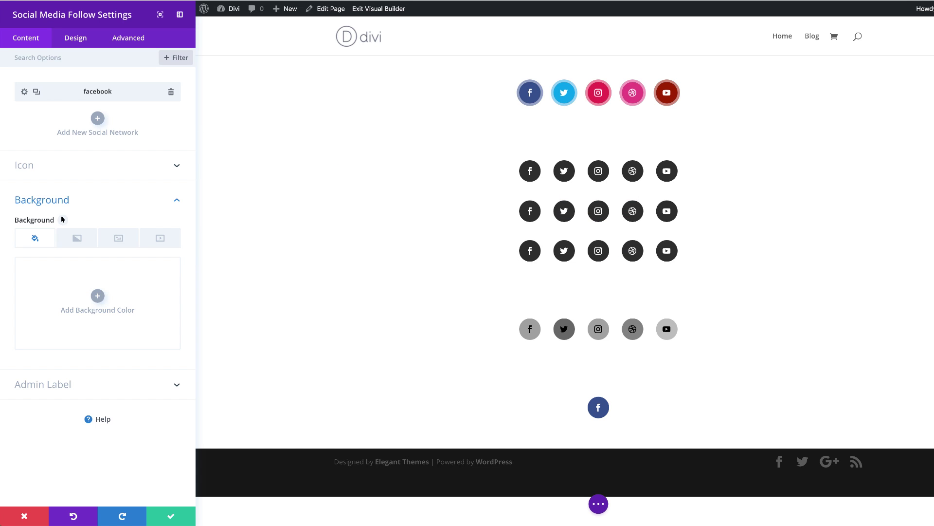
click(98, 296)
click(49, 351)
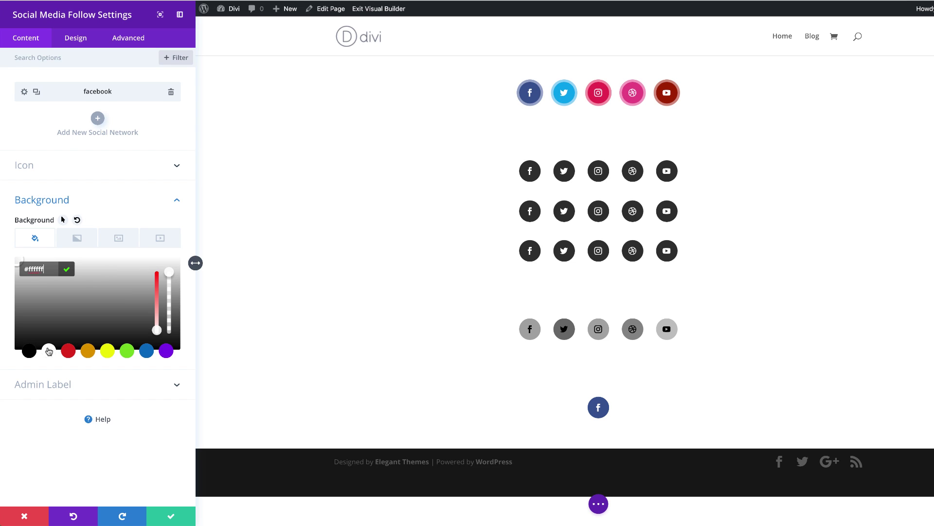
Set the social media follow module's filter blend mode to Screen
click(78, 40)
click(81, 85)
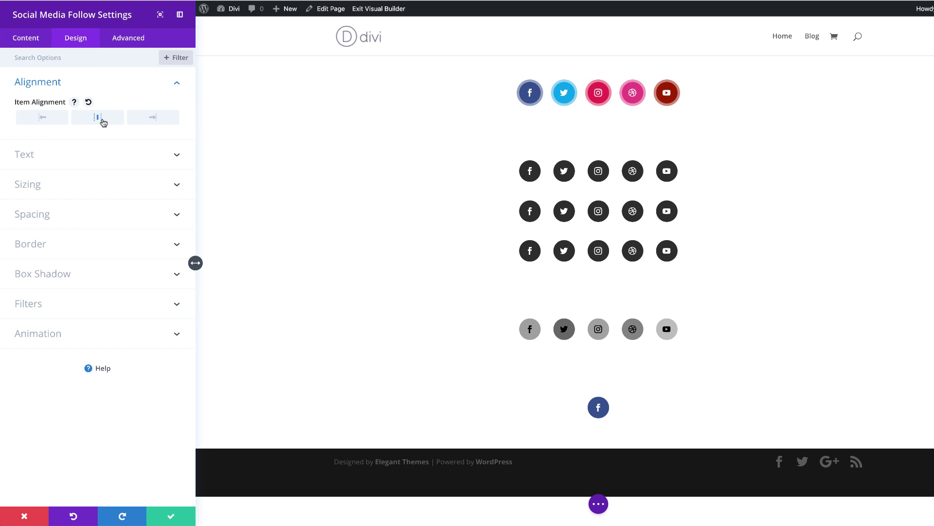
click(60, 309)
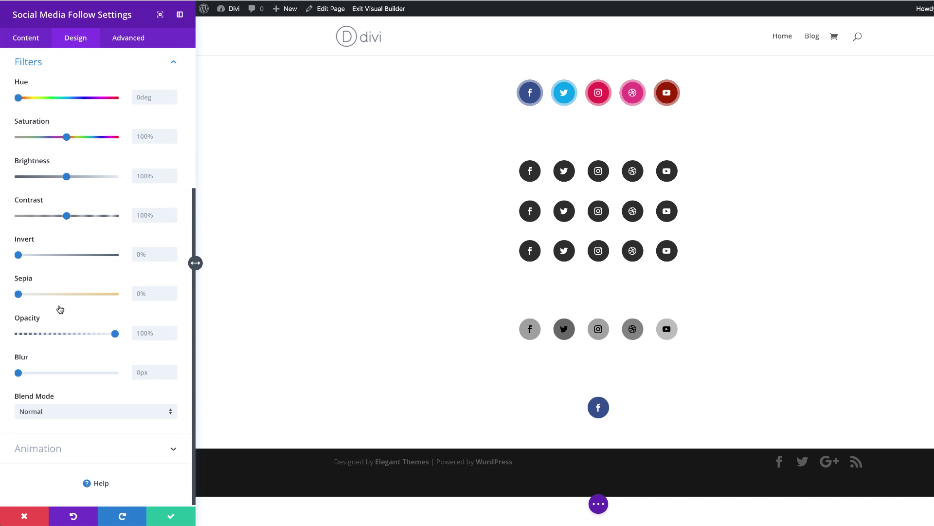
click(101, 414)
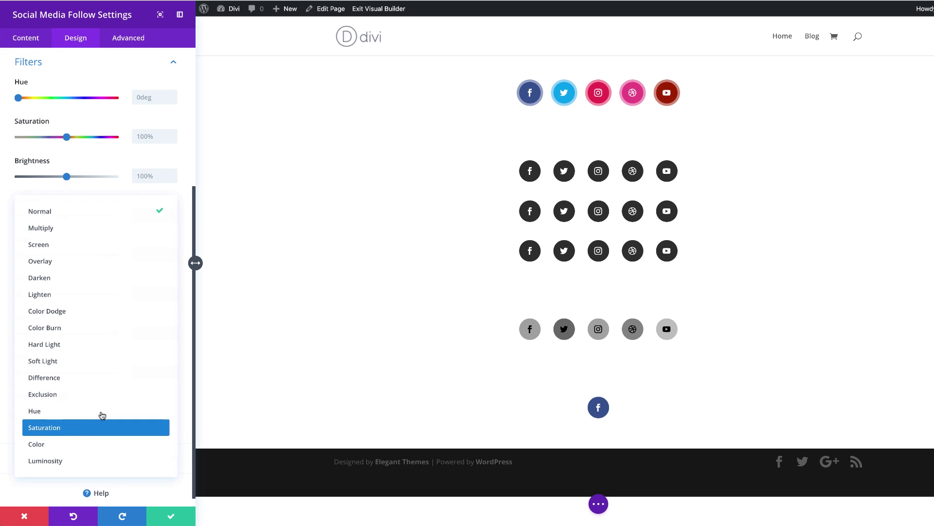
click(51, 245)
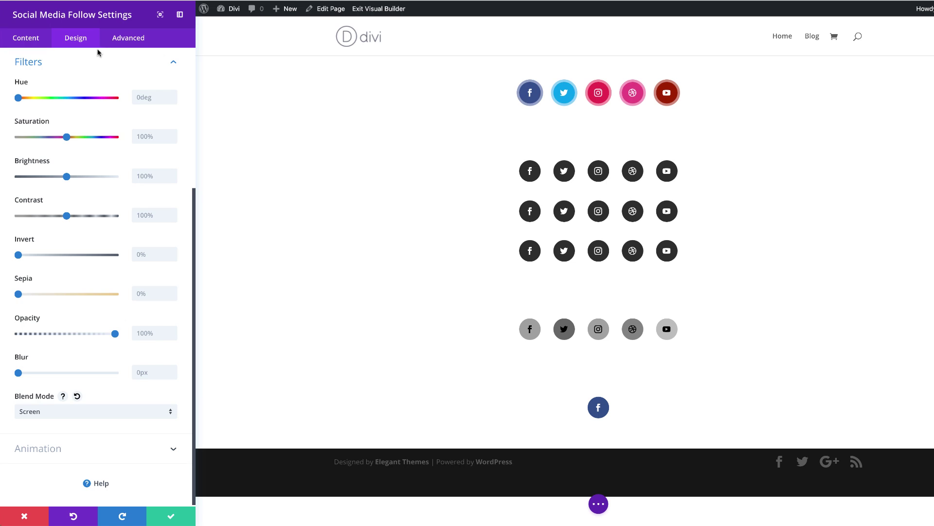
Change the Facebook network's own background color to black
click(28, 39)
click(24, 94)
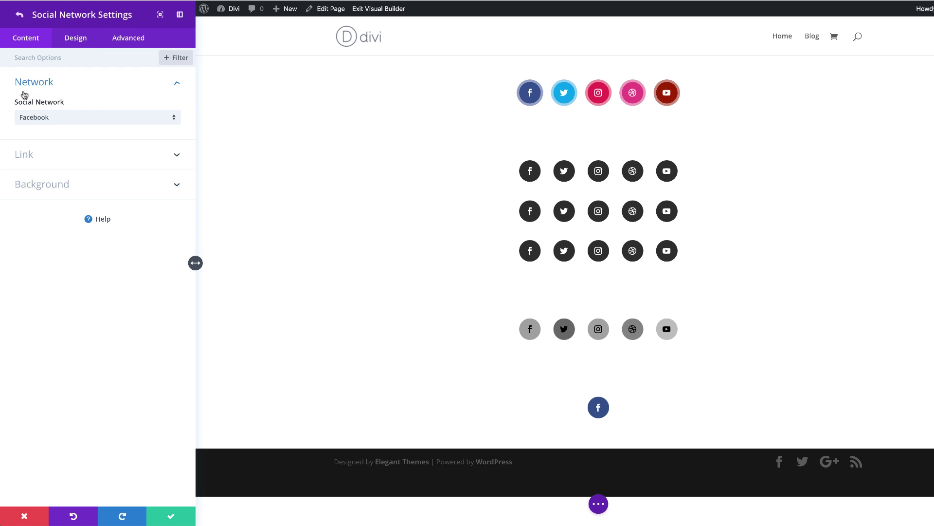
click(64, 186)
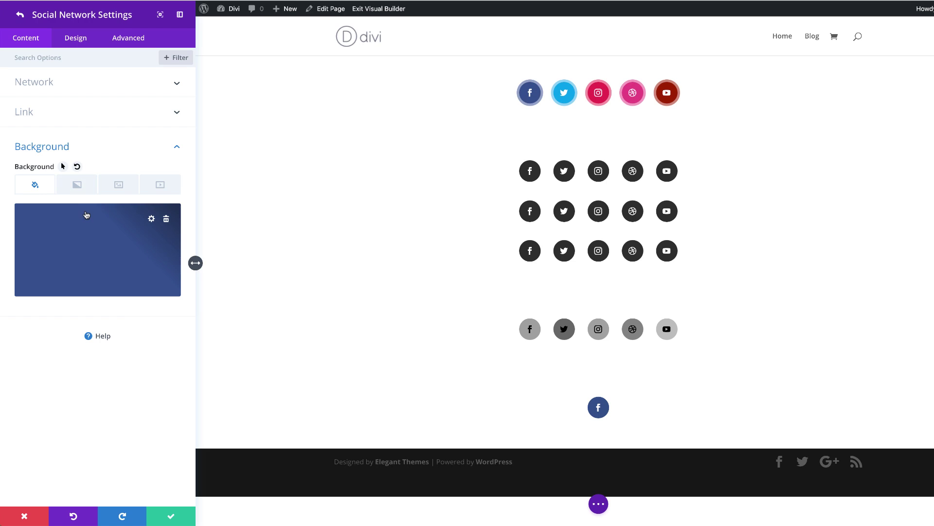
click(90, 231)
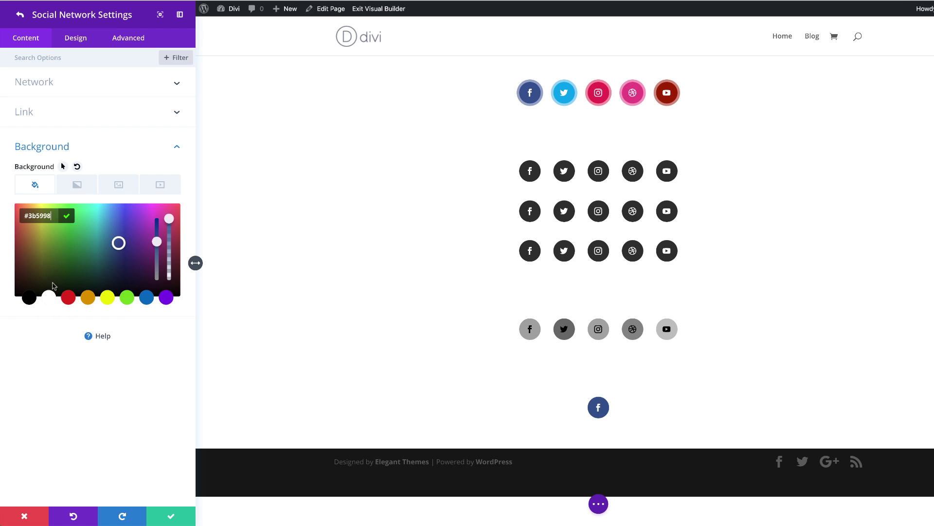
click(24, 299)
Set the Facebook network's left and right margins to 10px and its padding to 10px on all four sides
click(76, 40)
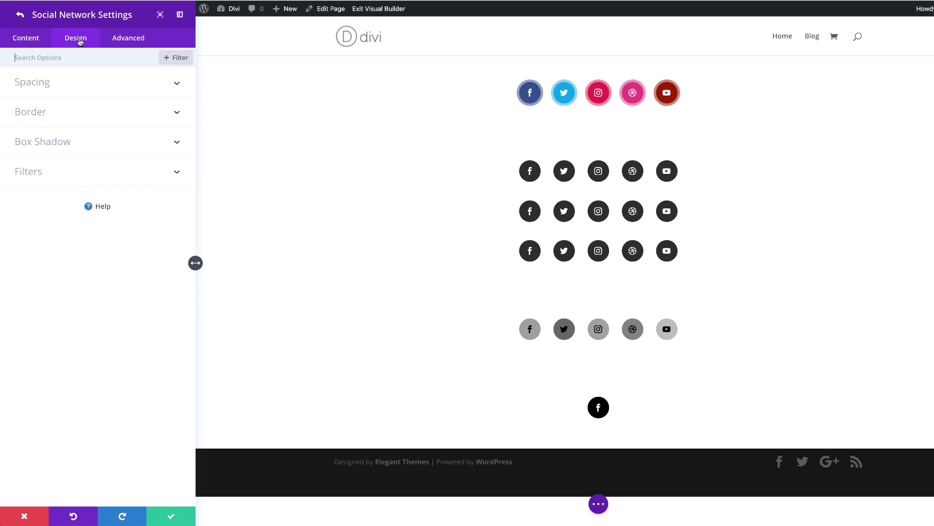
click(55, 87)
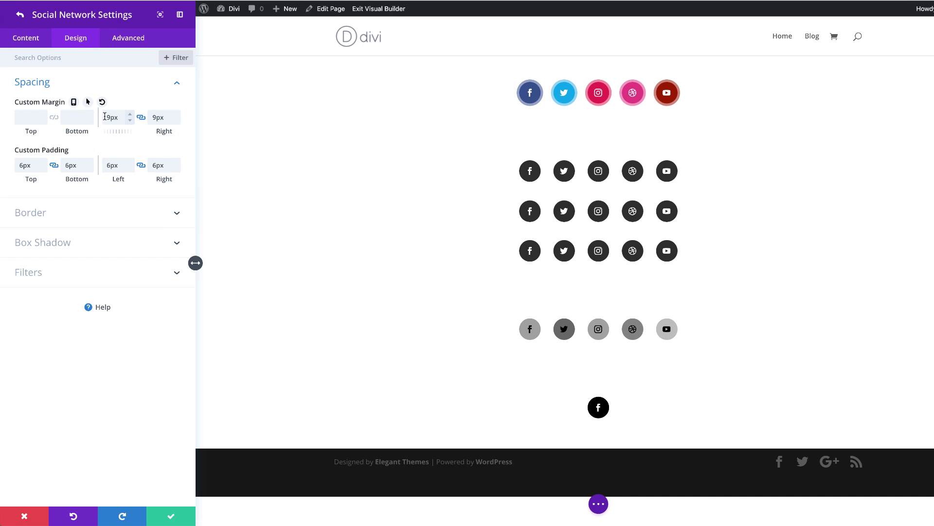
drag(22, 180, 34, 179)
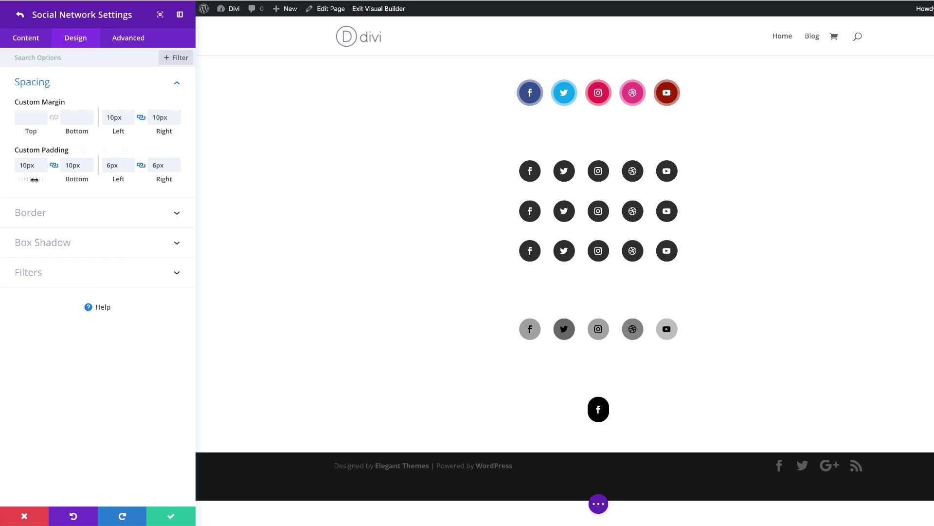
drag(117, 179, 128, 179)
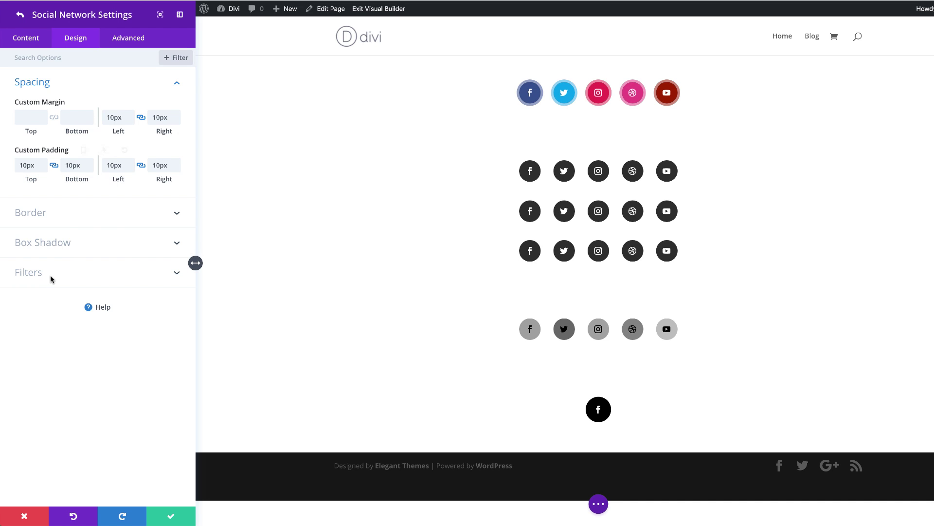
Enable hover for the black Facebook icon's saturation filter and set its default saturation to 0%
click(50, 276)
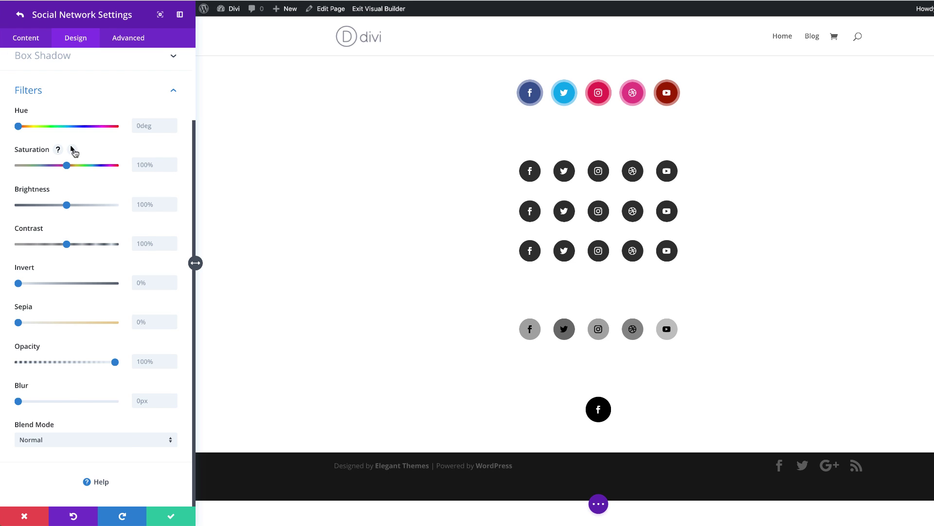
click(72, 149)
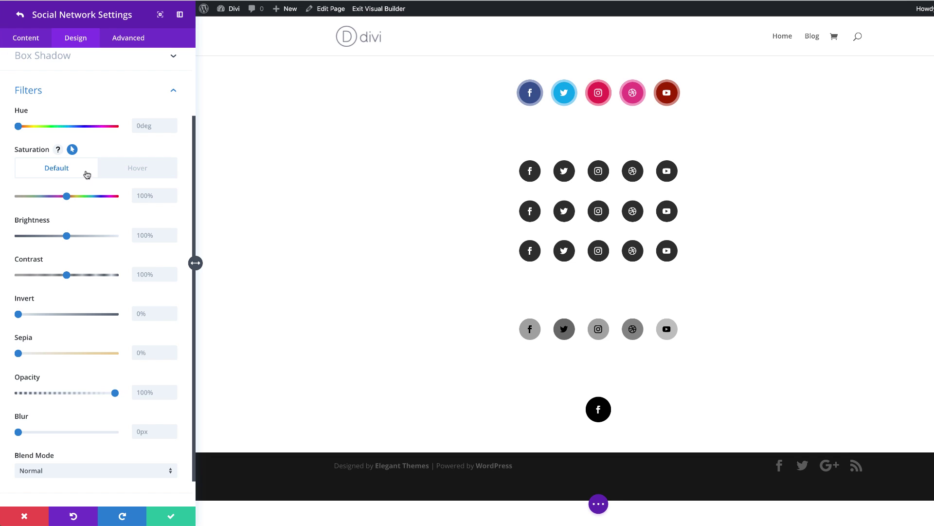
click(141, 195)
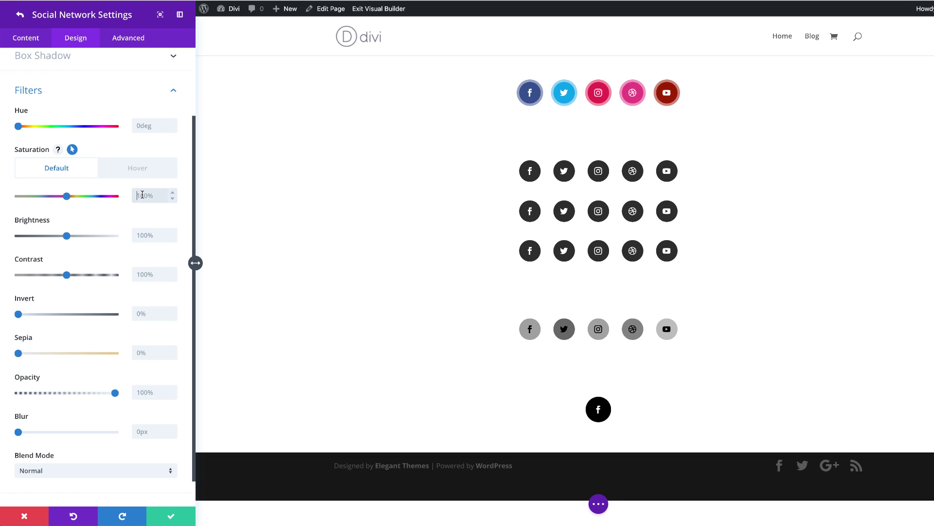
key(ctrl+a)
text(0)
click(144, 170)
click(145, 196)
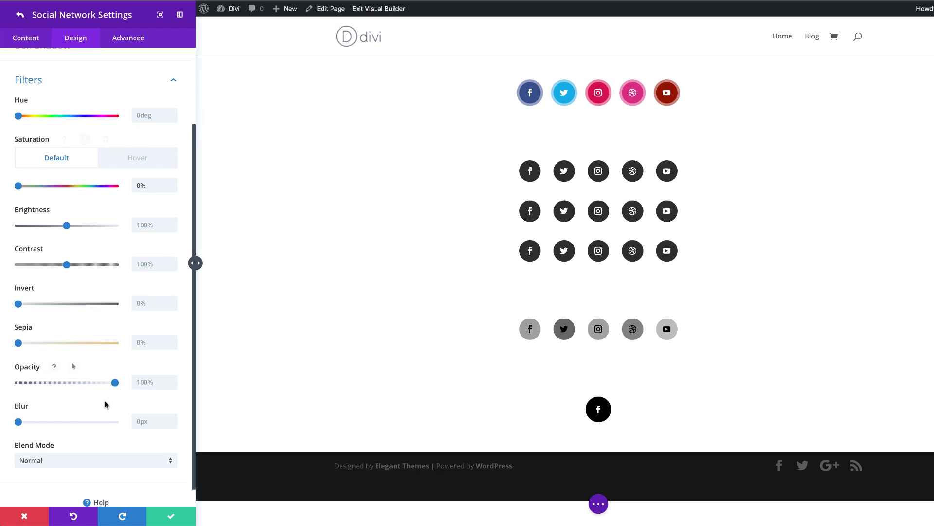
scroll(105, 404, down, 1)
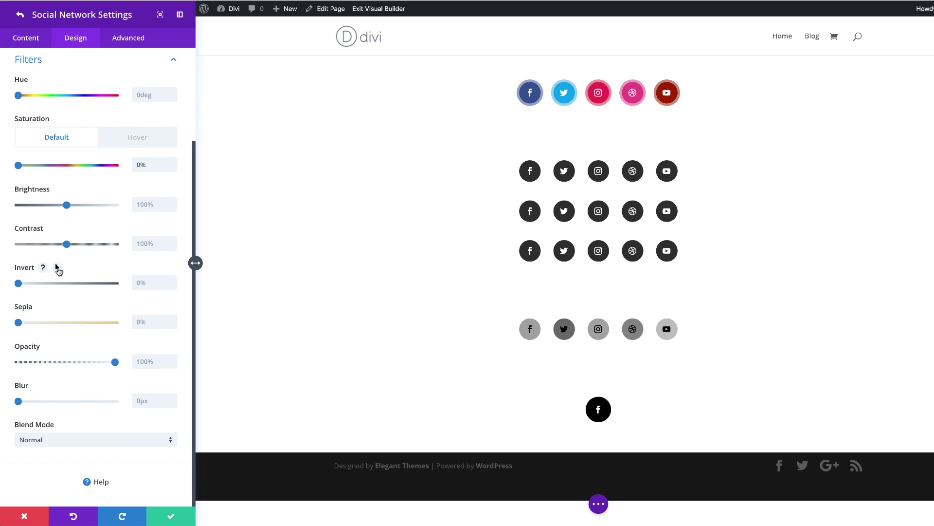
Enable hover for the Facebook network's invert filter, setting it to 100% by default and 0% on hover
click(57, 267)
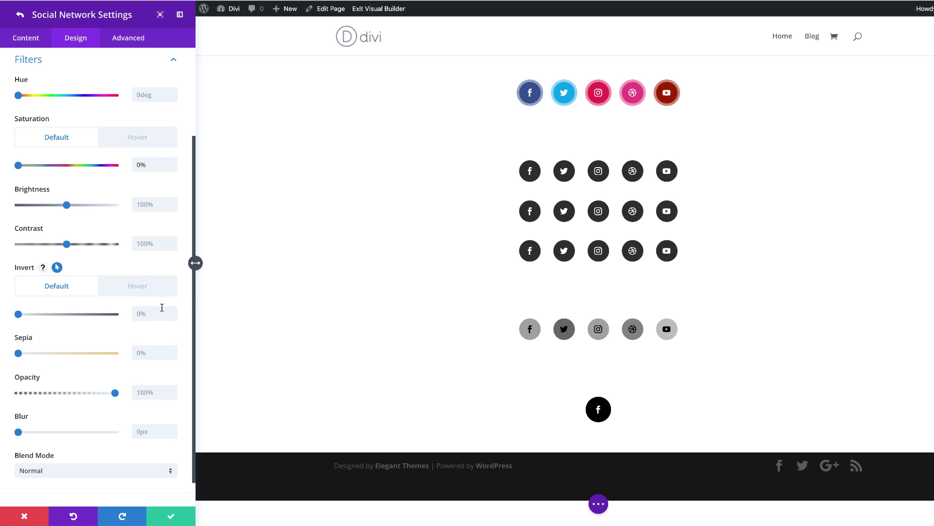
click(146, 314)
click(154, 291)
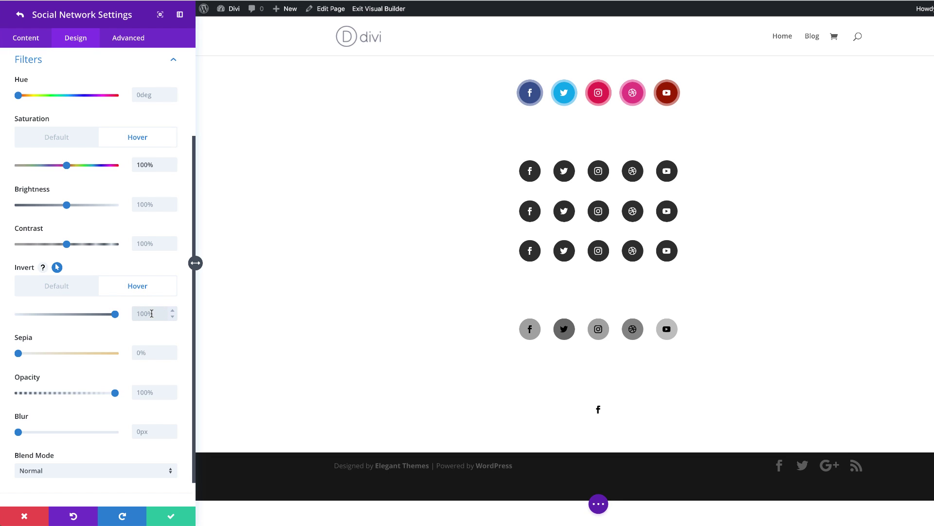
text(0)
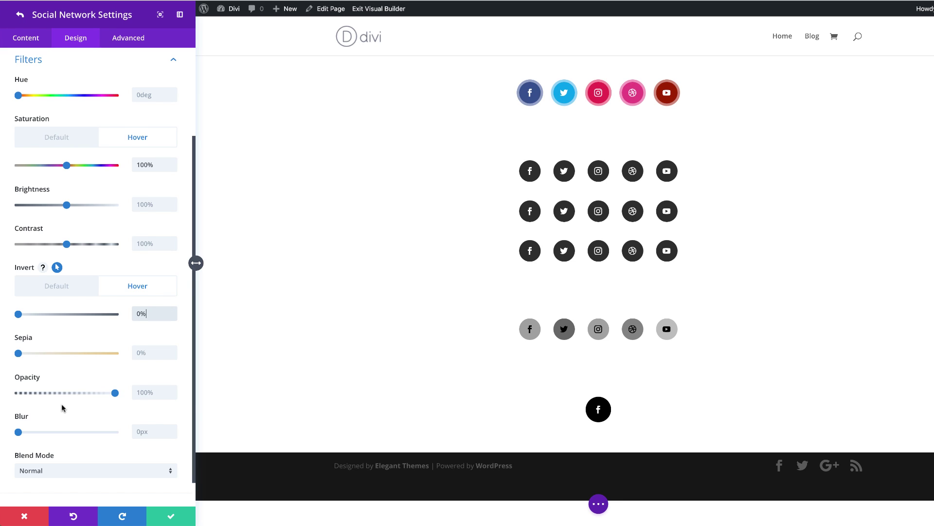
scroll(62, 407, down, 1)
scroll(62, 408, up, 5)
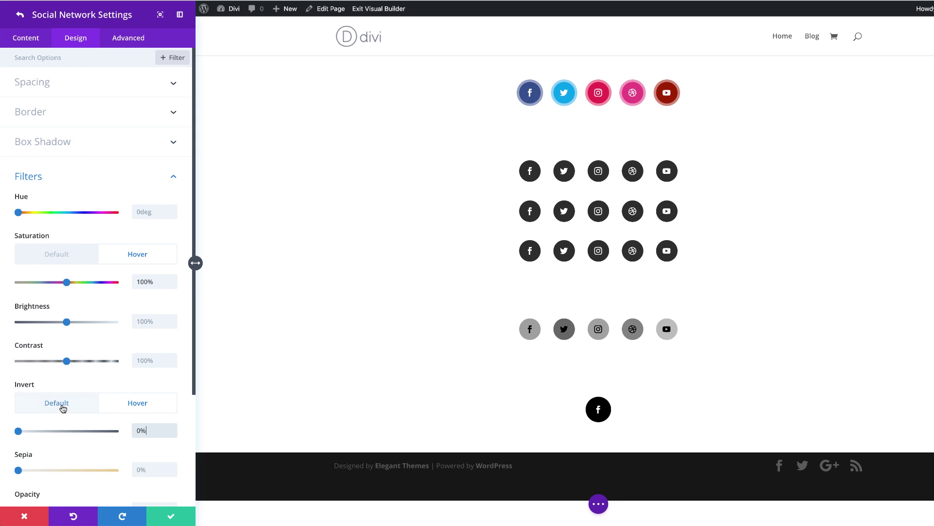
Set all four rounded corners of the Facebook network to 4px and save its settings
click(56, 121)
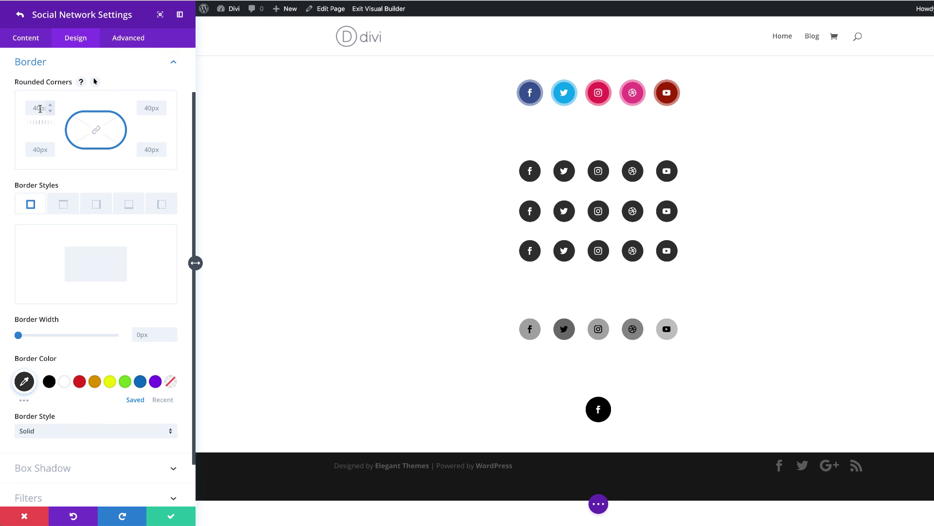
key(BackSpace)
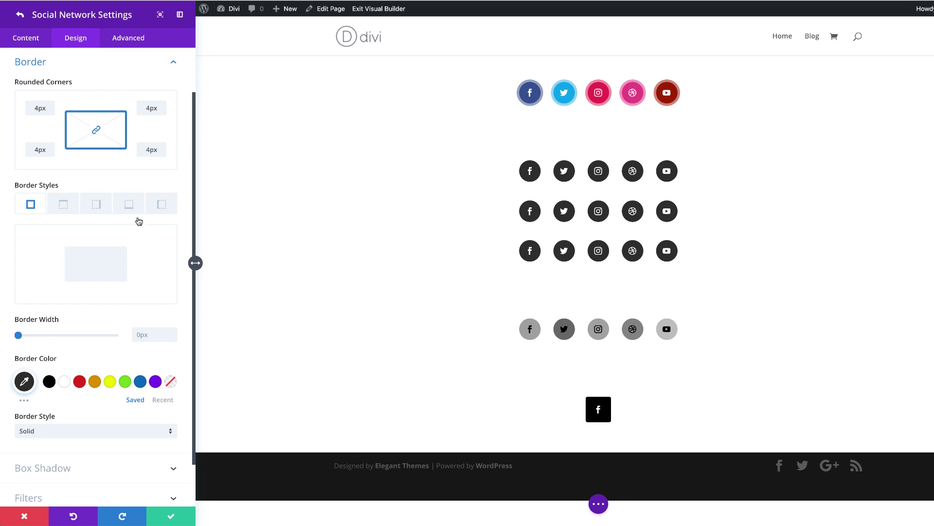
click(171, 517)
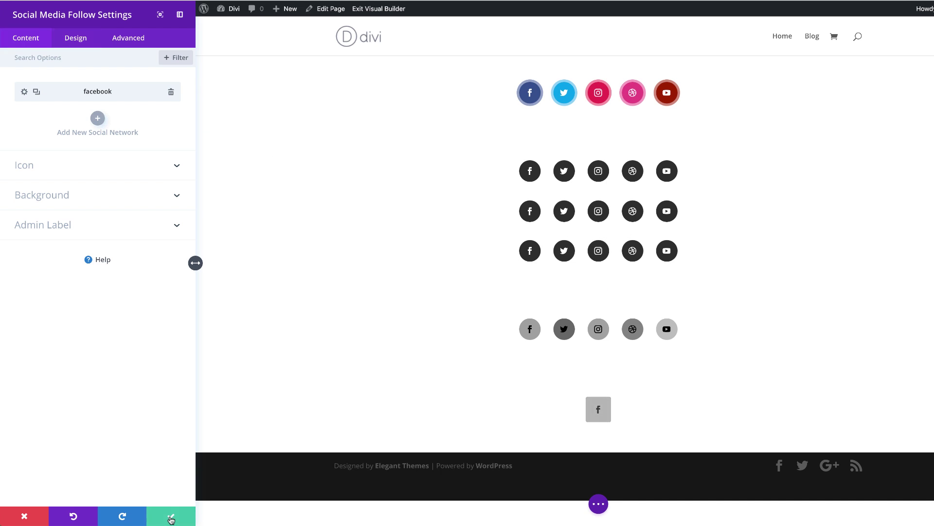
Duplicate the Facebook network four times within the social media follow module
click(37, 92)
click(37, 92)
click(37, 92)
click(36, 92)
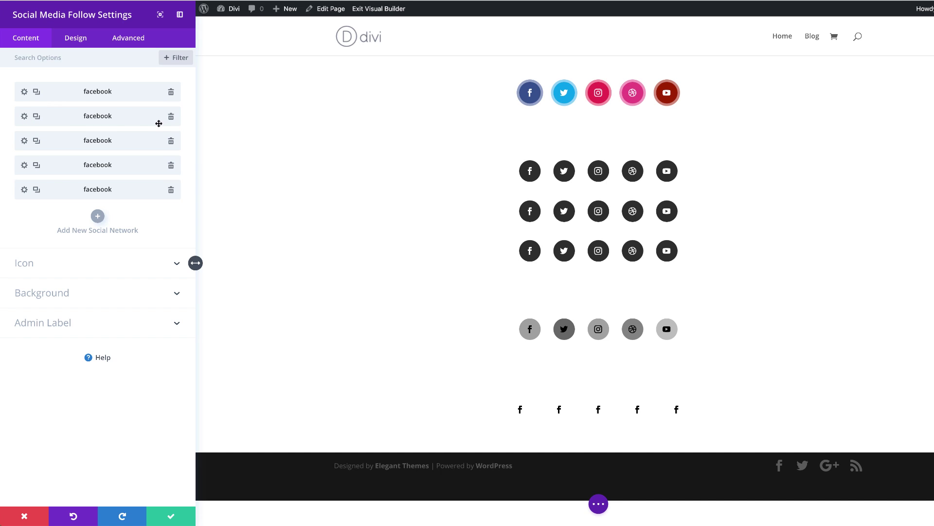
Change the four duplicated networks to Twitter, LinkedIn, Instagram and Youtube
click(24, 117)
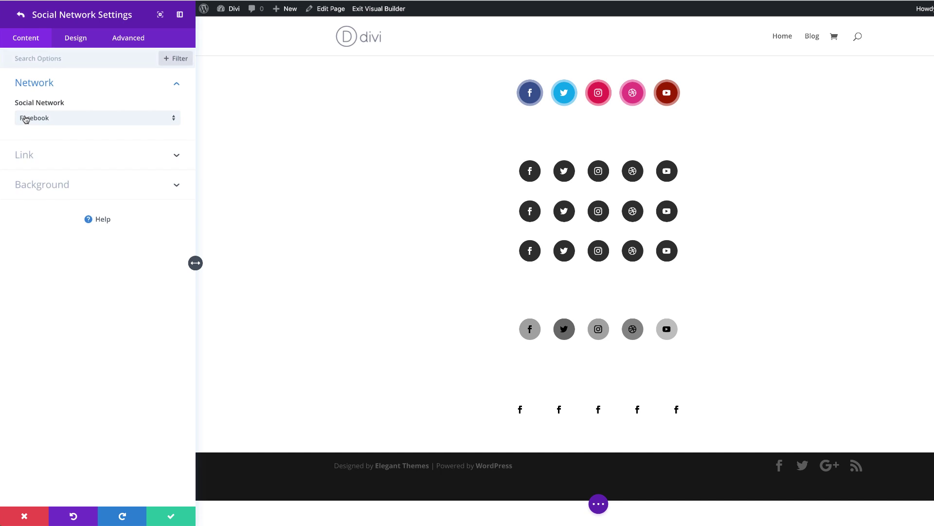
click(69, 120)
click(77, 161)
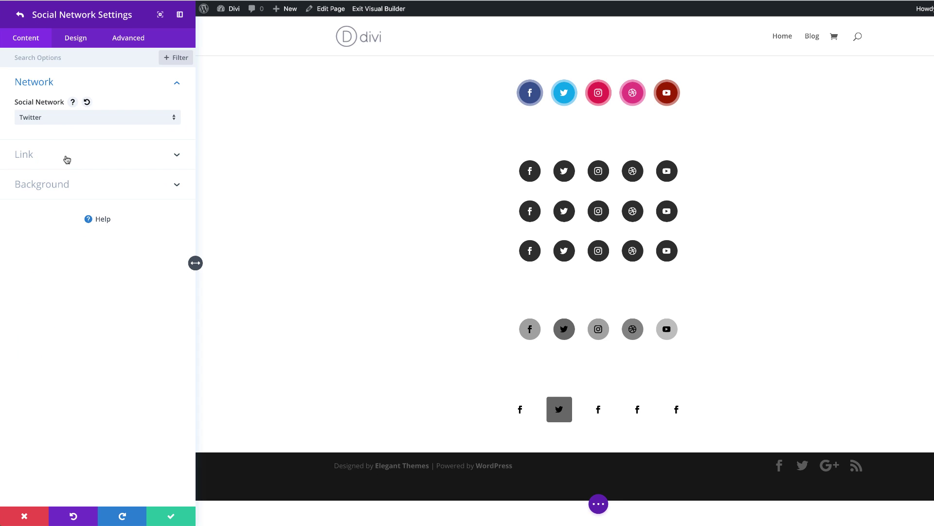
click(20, 15)
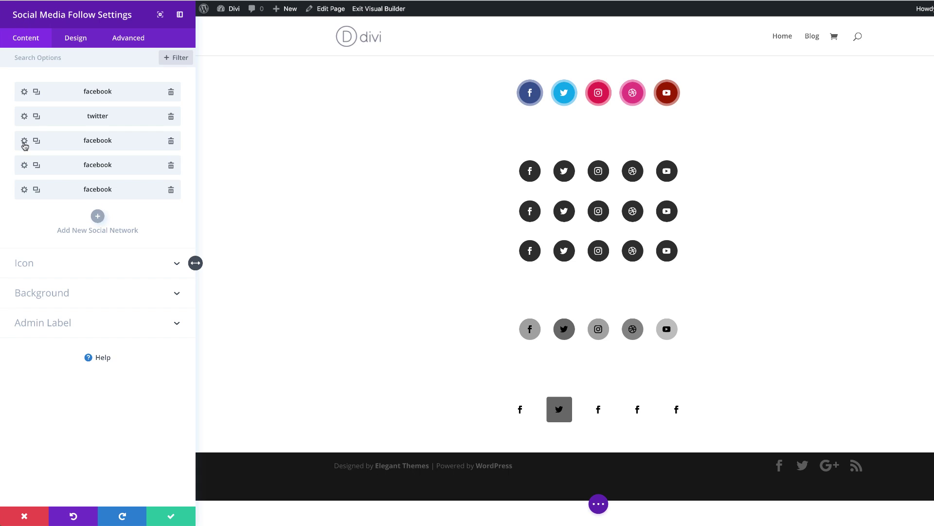
click(24, 144)
click(44, 121)
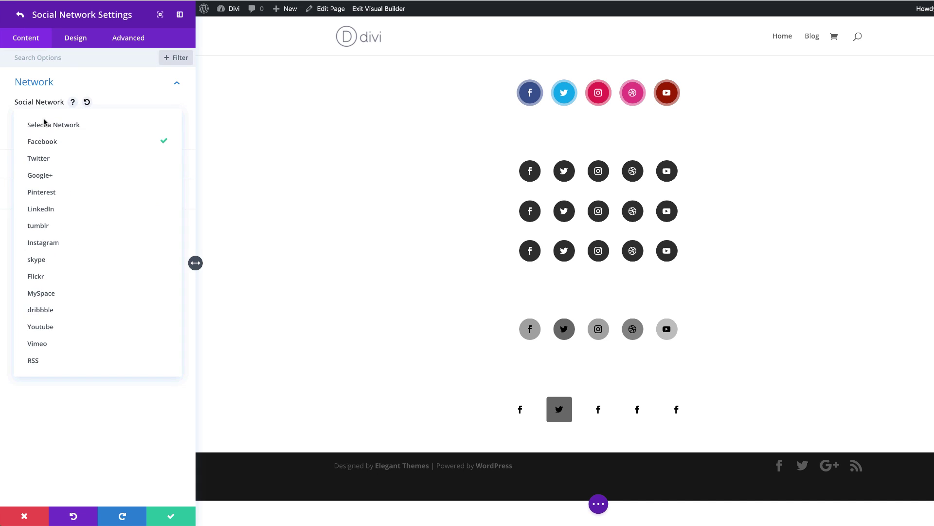
click(70, 209)
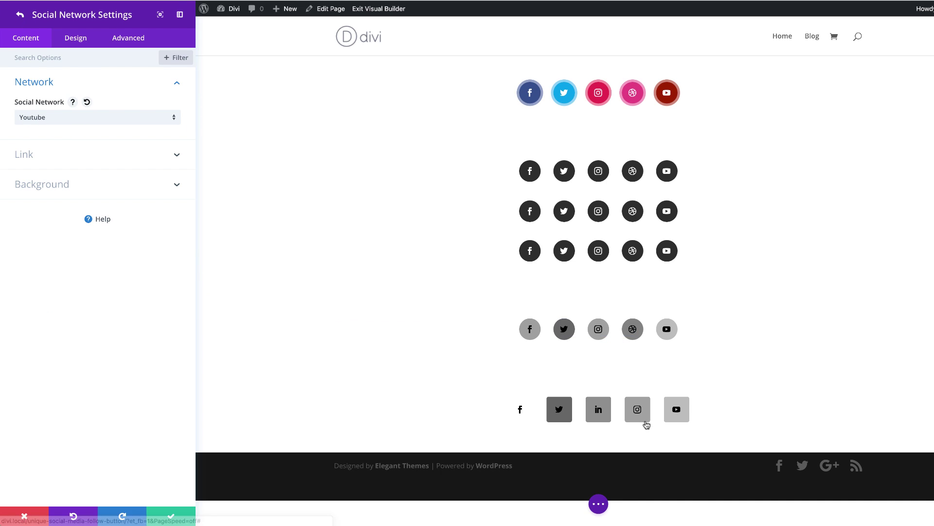
Set the background color of the Twitter, LinkedIn, Instagram and Youtube networks to black and save the module
click(60, 187)
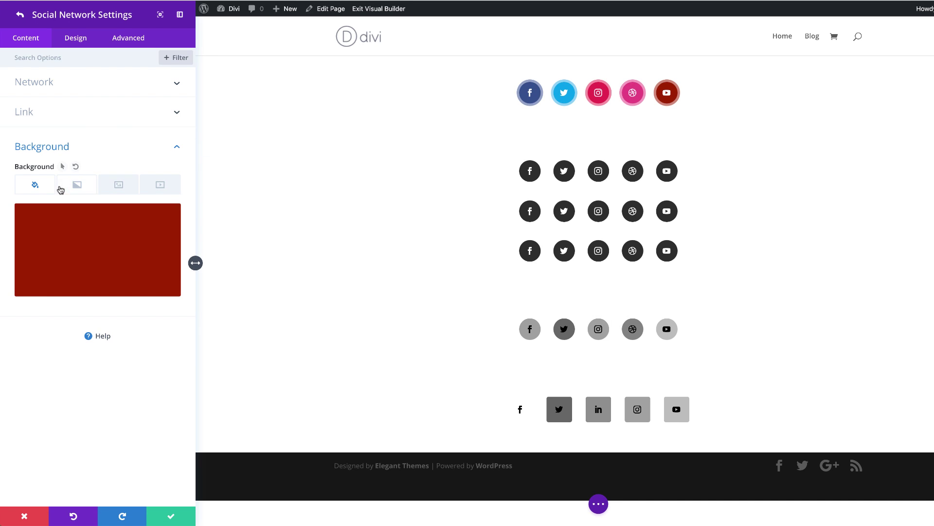
click(81, 237)
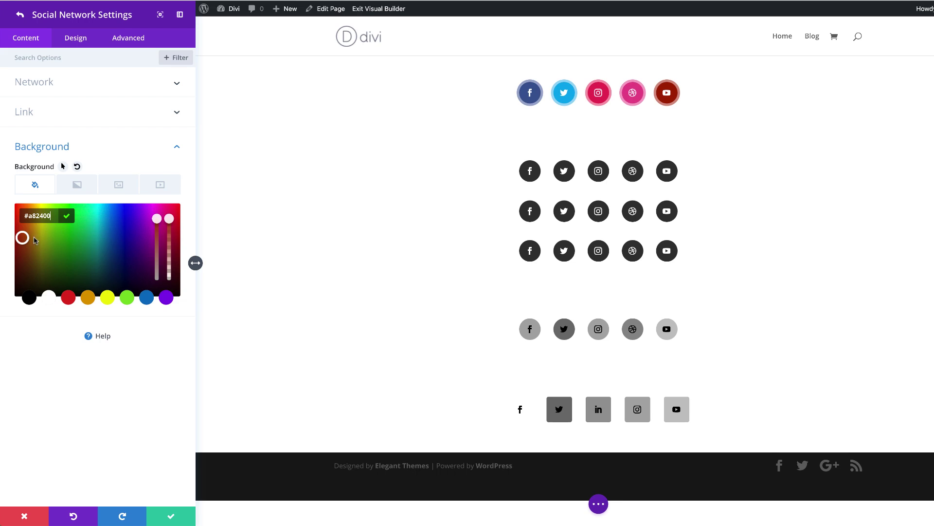
click(29, 297)
click(20, 14)
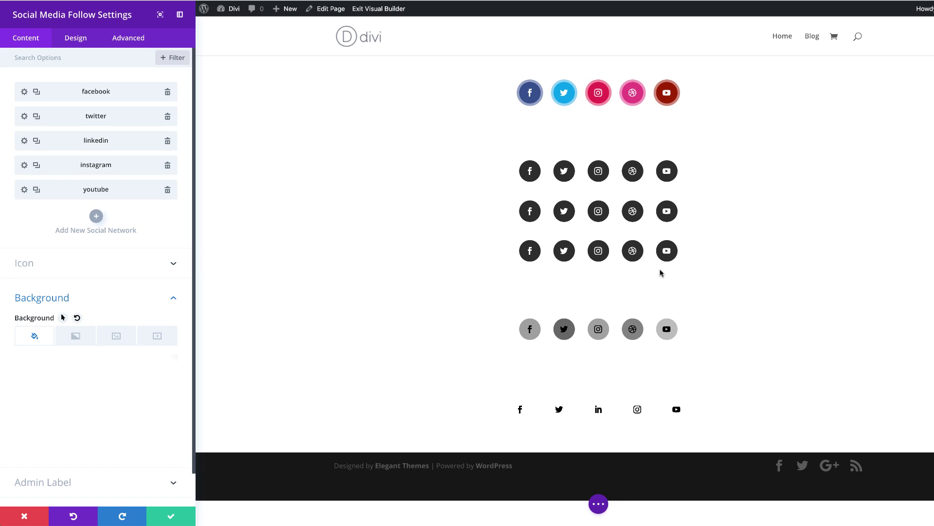
click(170, 518)
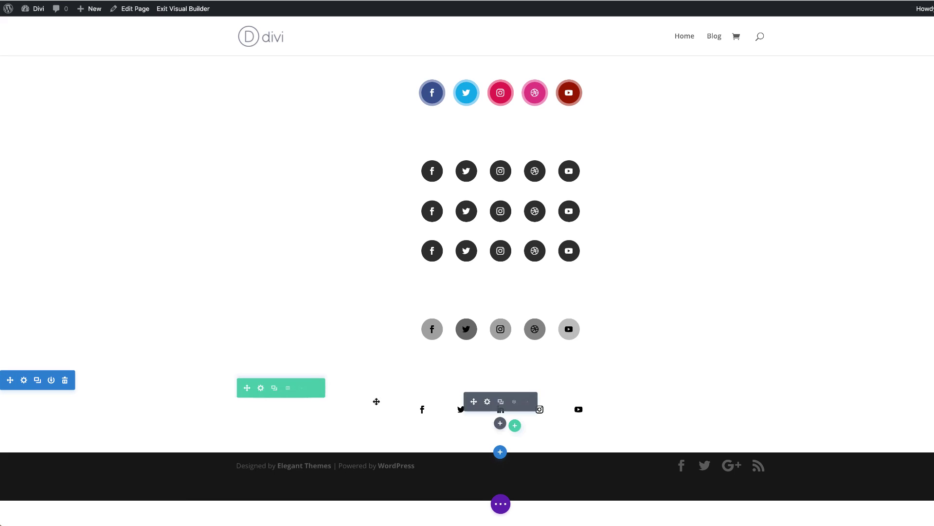
Set the column 1 background color of the row holding the new square icons to #0c71c3
click(261, 388)
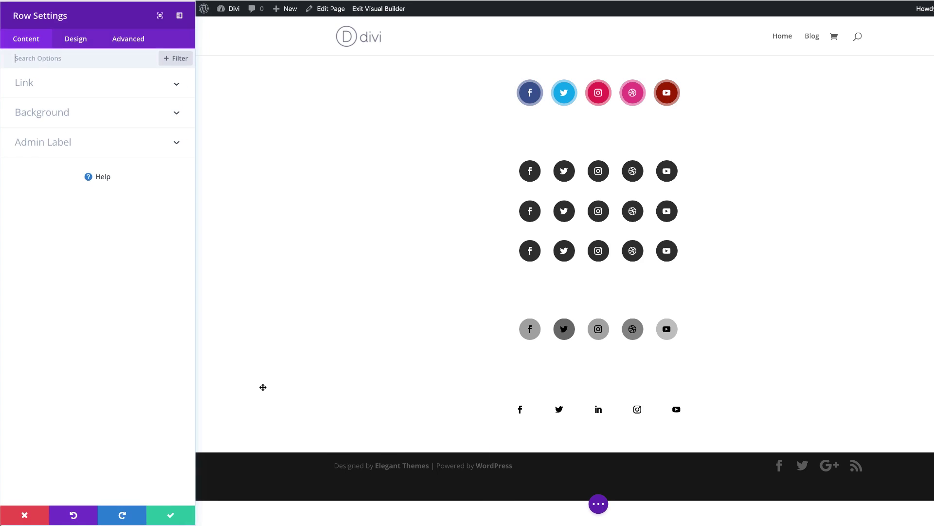
click(135, 105)
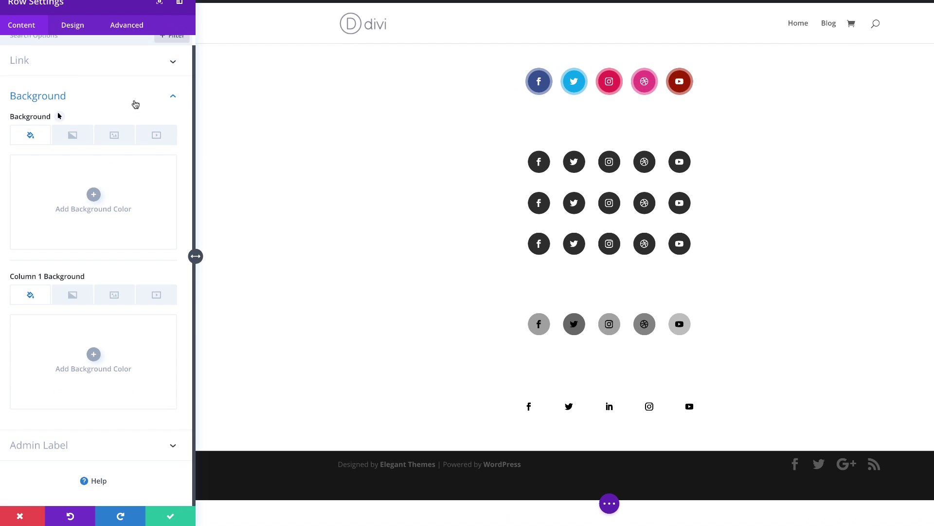
click(95, 357)
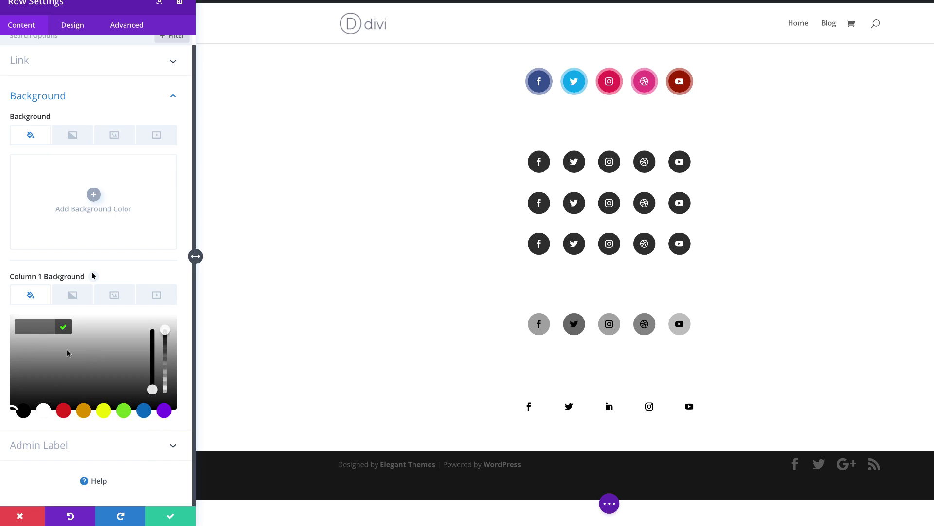
click(32, 326)
text(#0c71c3)
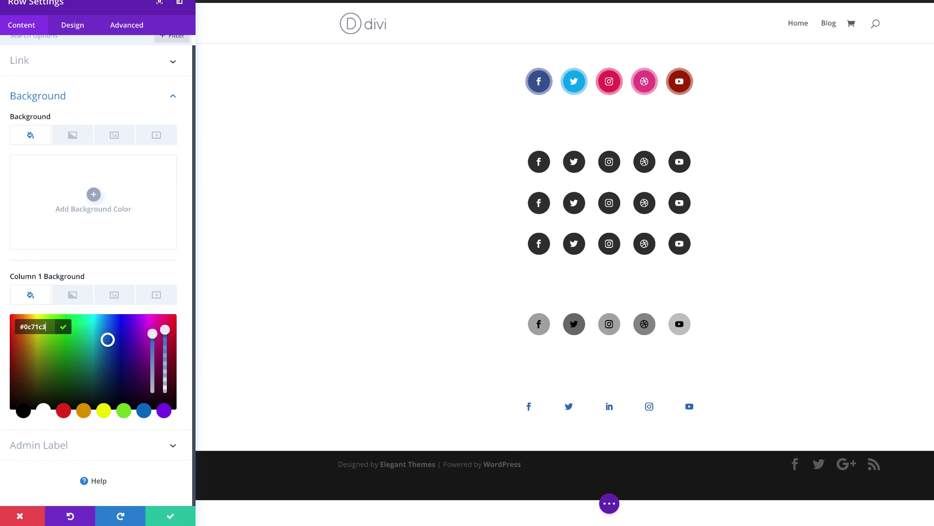
key(Escape)
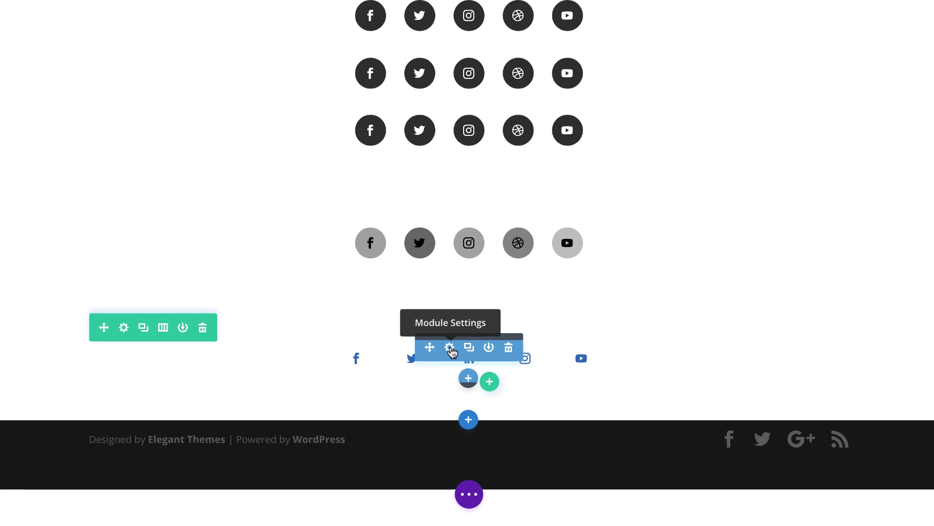
Give the blue social media follow module the CSS ID large-icons and save it
click(448, 345)
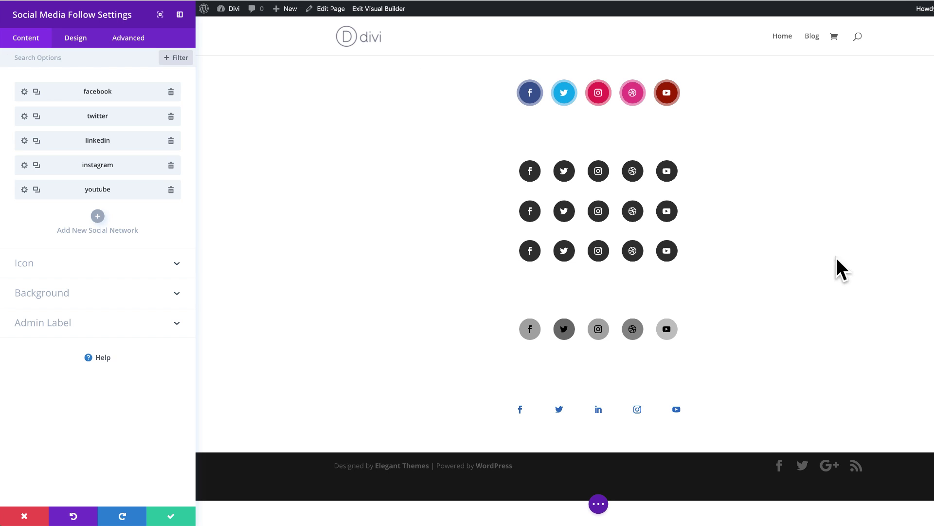
click(128, 40)
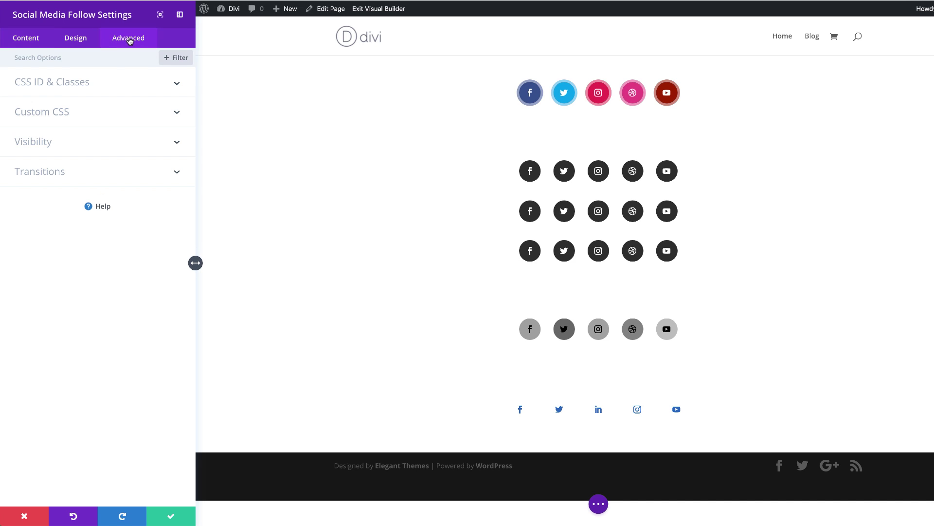
click(70, 84)
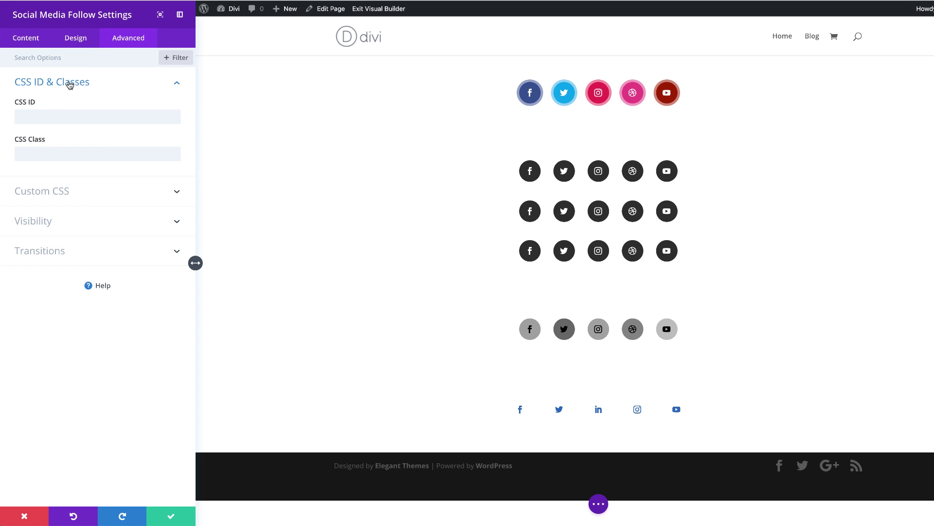
click(43, 119)
text(large-icons)
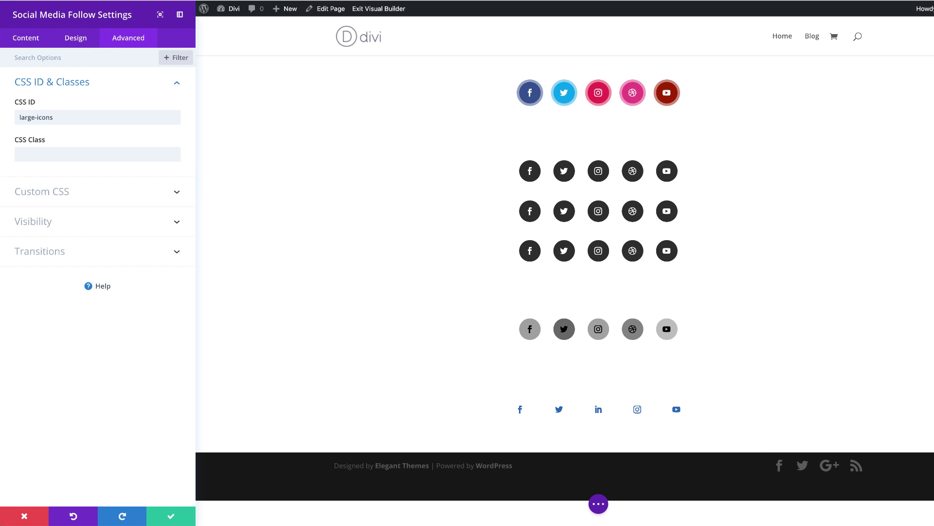
click(170, 516)
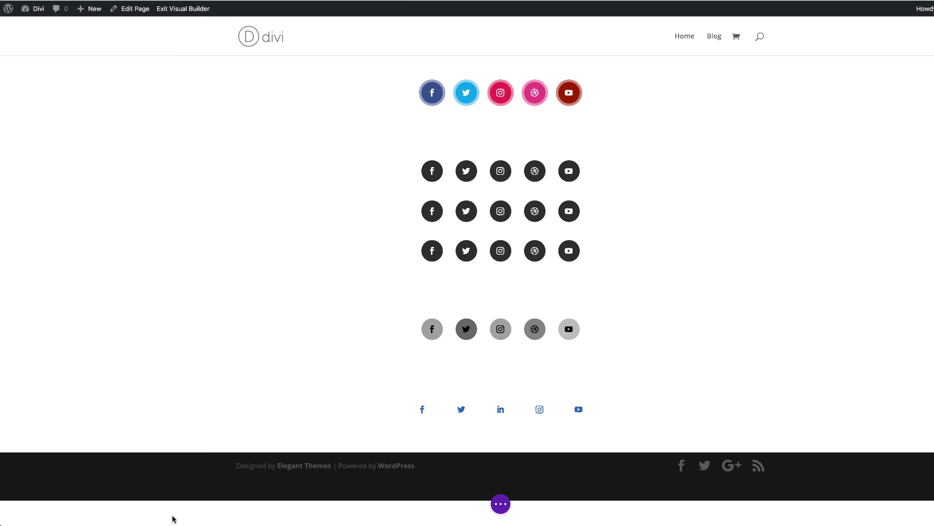
Add page CSS giving #large-icons.et_pb_social_media_follow li a.icon::before font-size 50px and line-height, width and height 100px at min-width 980px, and exit the Visual Builder
click(502, 506)
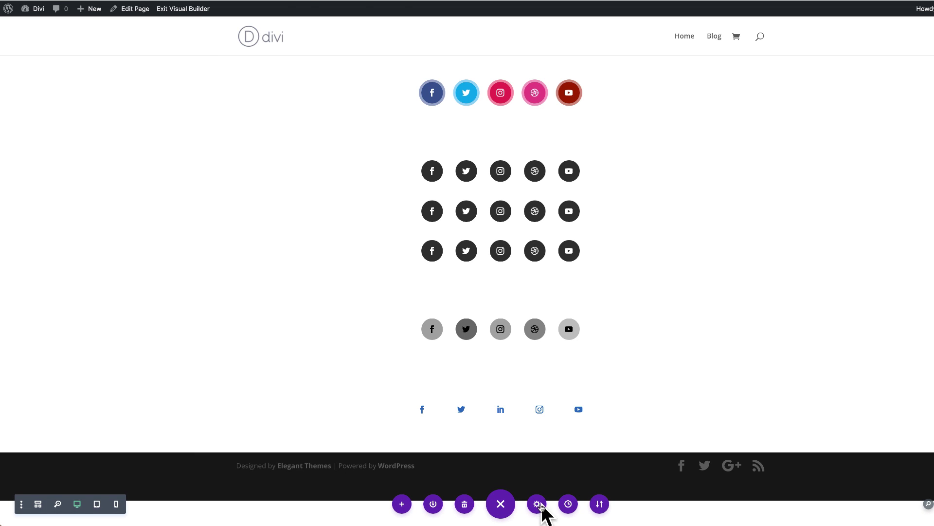
key(o)
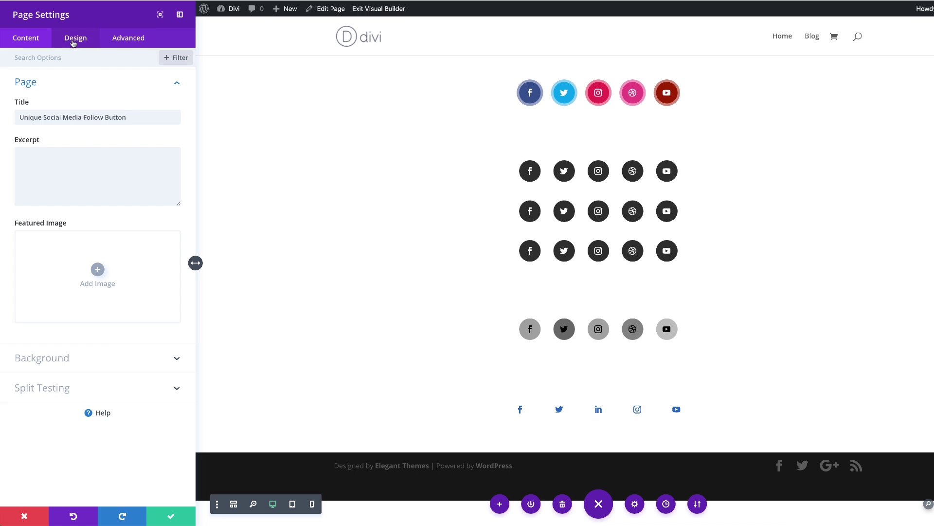
click(135, 41)
click(65, 84)
click(62, 123)
text(@media (min-width: 980px){ #large-icons.et_pb_social_media_follow li a.icon::before {   font-size: 50px;  line-height: 100px;   width: 100px;   height: 100px; } })
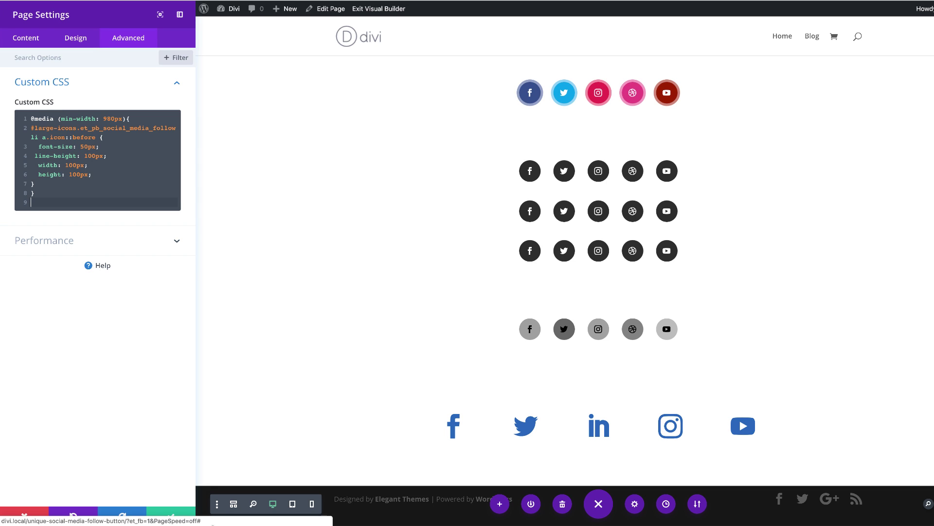
click(171, 517)
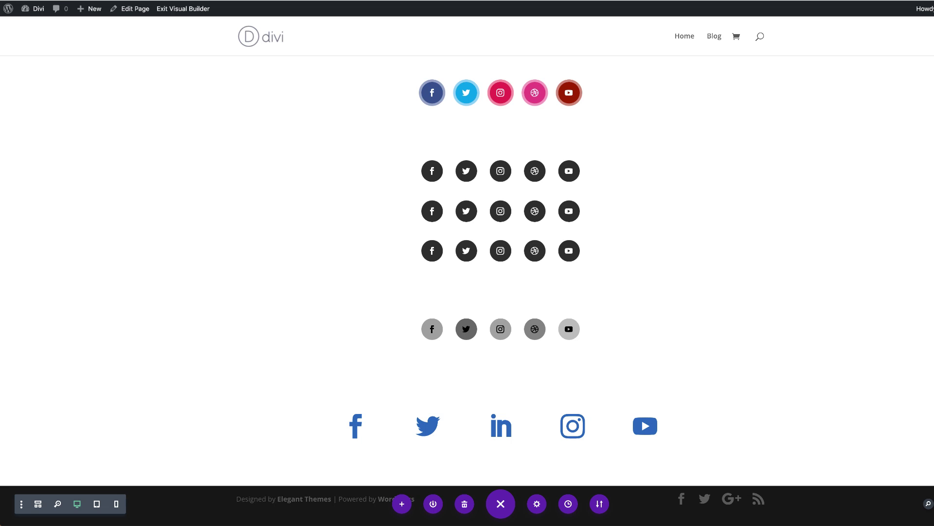
click(194, 10)
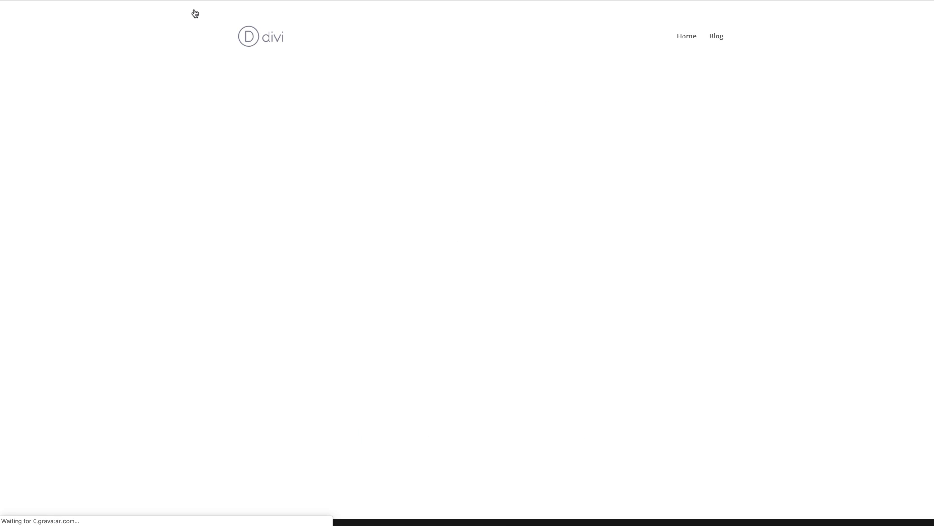